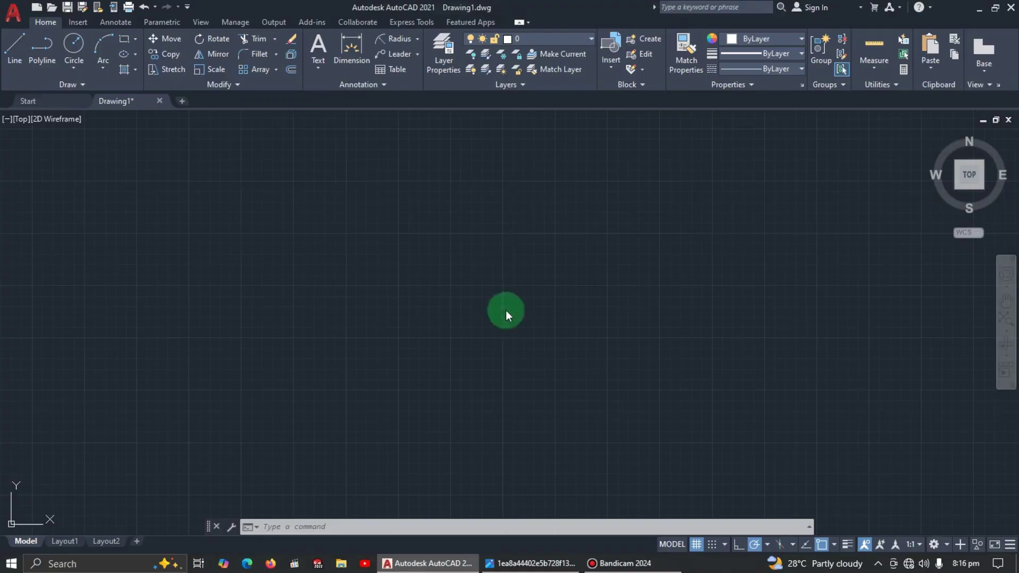
# - Review the hook's dimensions in the reference image and return to the AutoCAD drawing
pyautogui.hotkey('alt', 'Tab')
pyautogui.hotkey('alt', 'Tab')
pyautogui.press('Tab')
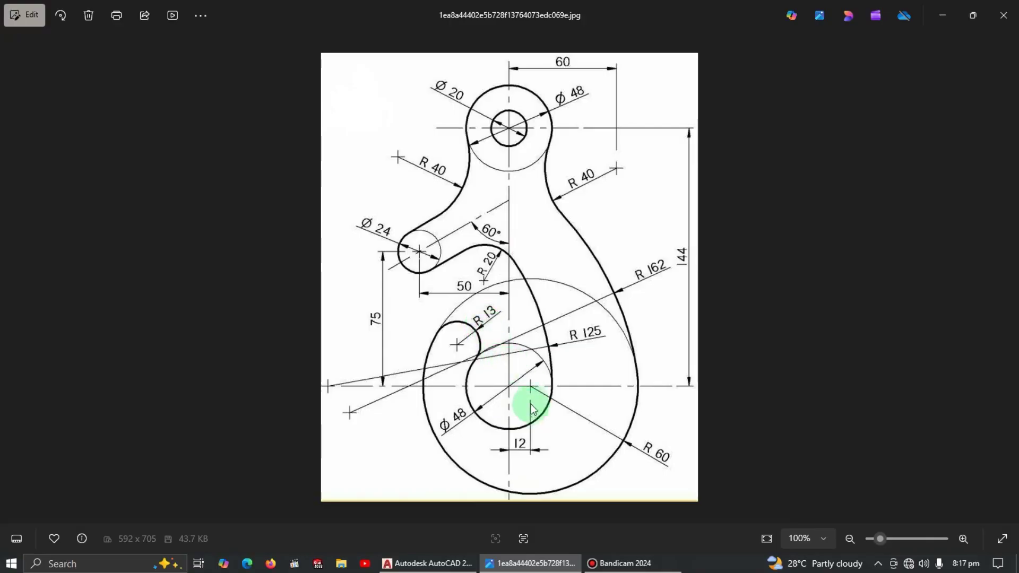
pyautogui.scroll(1, 515, 432)
pyautogui.scroll(-1, 515, 432)
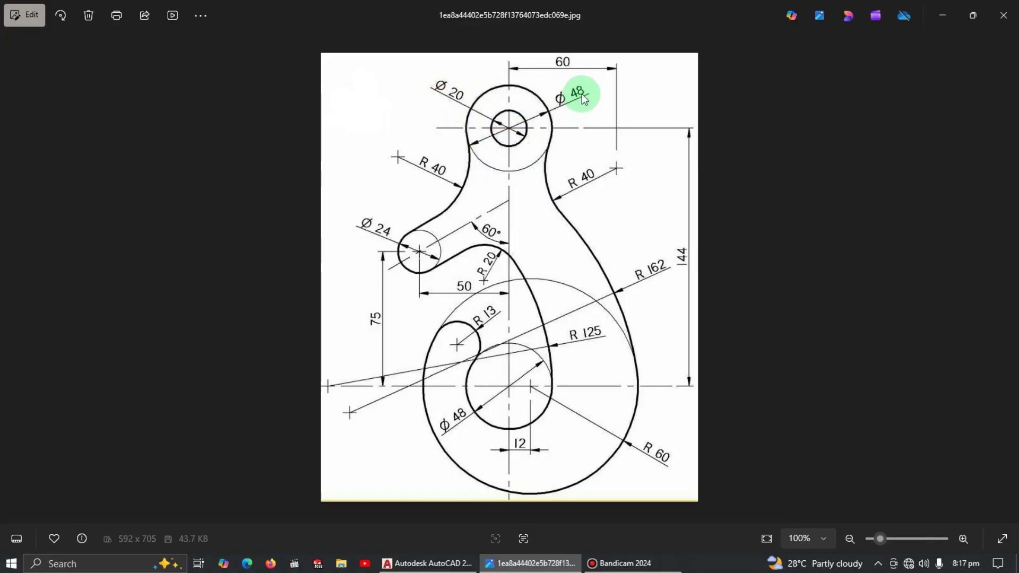
pyautogui.hotkey('alt', 'Tab')
pyautogui.hotkey('alt', 'Tab')
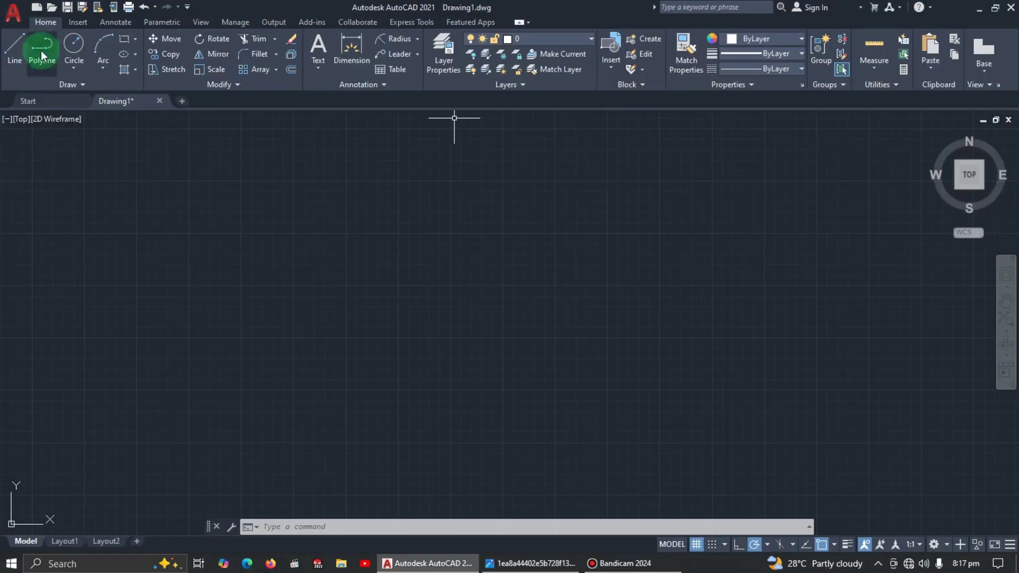
# - Draw a circle of diameter 20 in the upper middle of the drawing area for the hook's eye hole
pyautogui.click(73, 71)
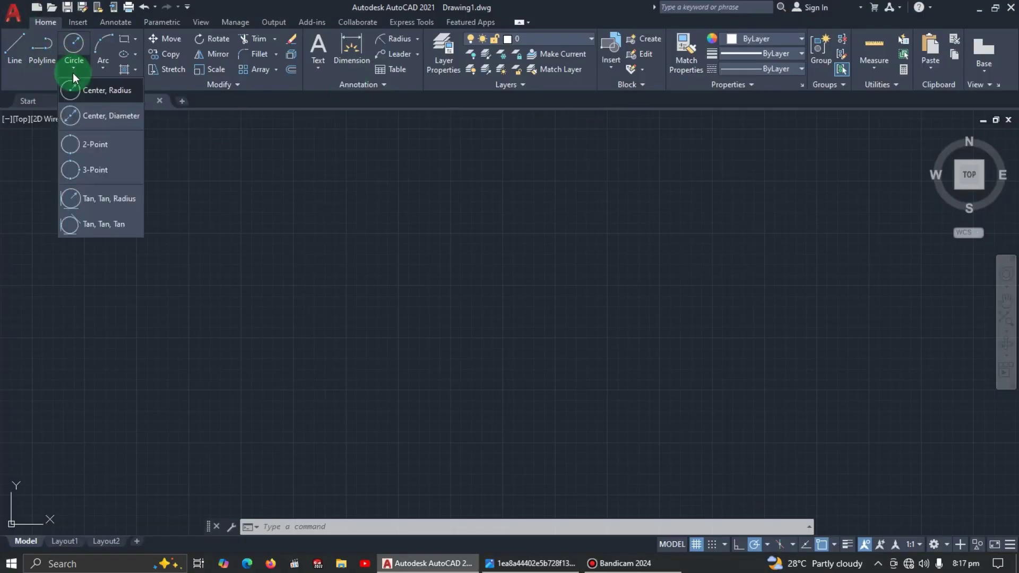
pyautogui.click(96, 116)
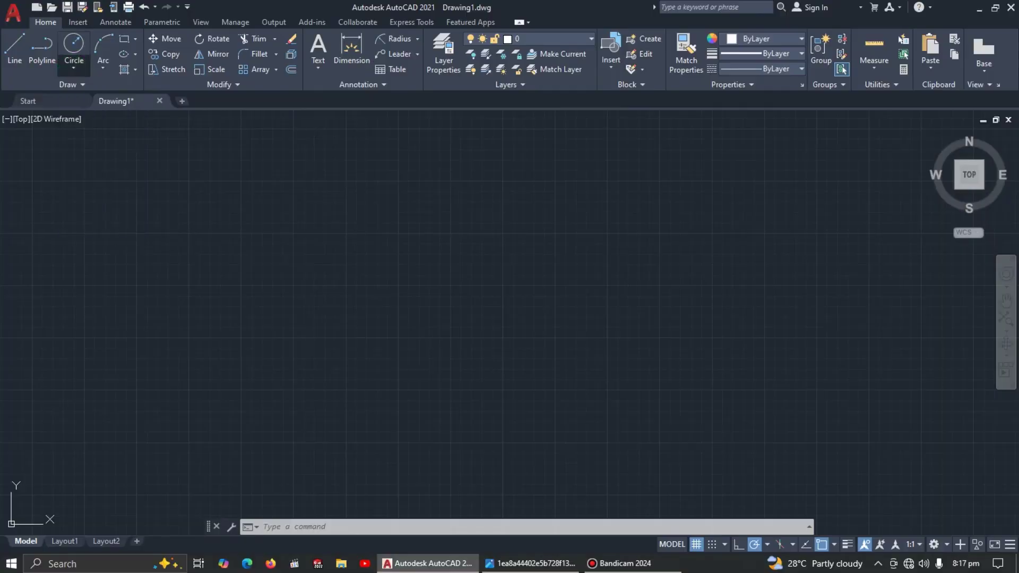
pyautogui.click(472, 201)
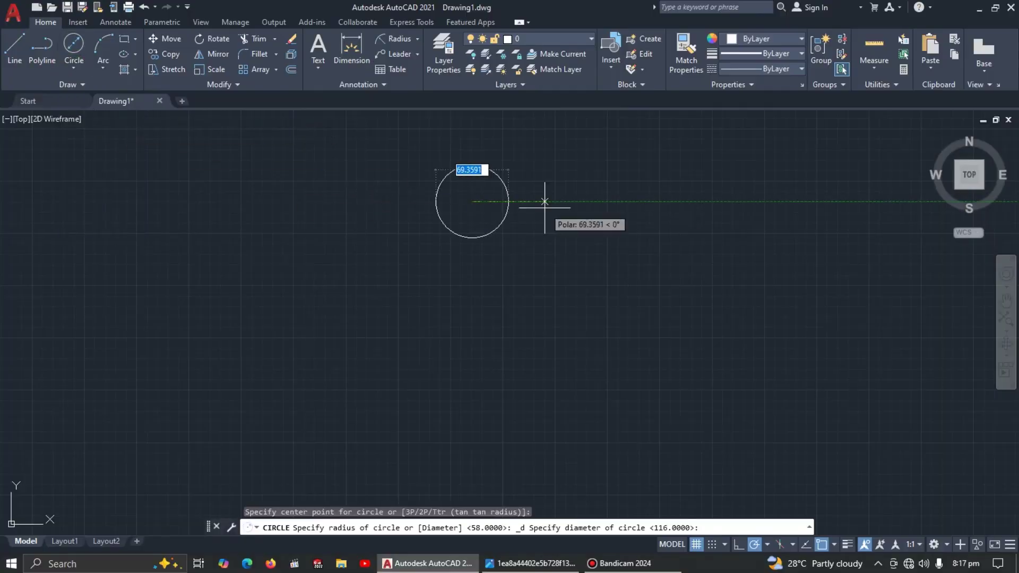
pyautogui.write('20')
pyautogui.press('Return')
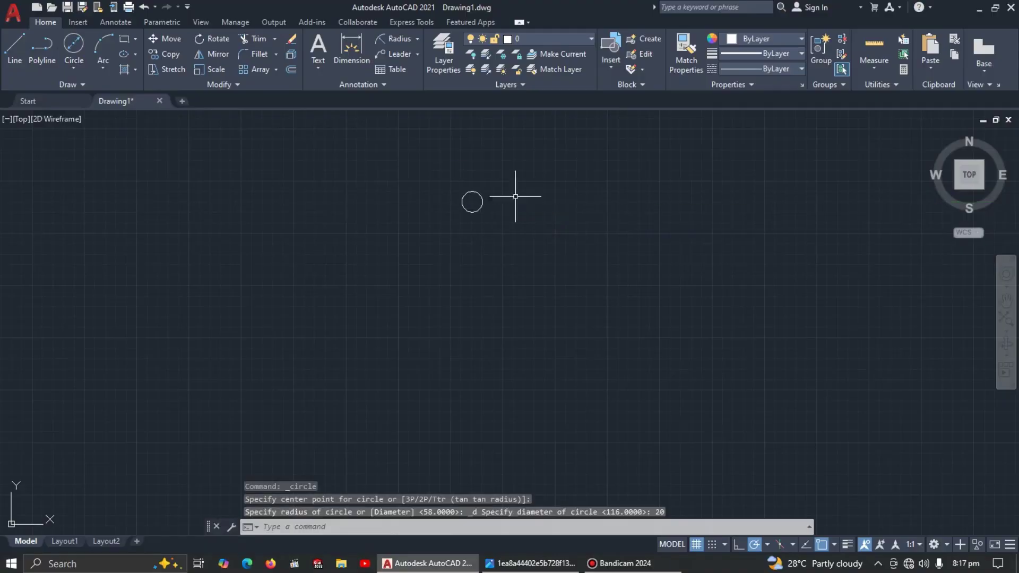
# - Draw a circle of diameter 48 concentric with the eye hole circle
pyautogui.hotkey('alt', 'Tab')
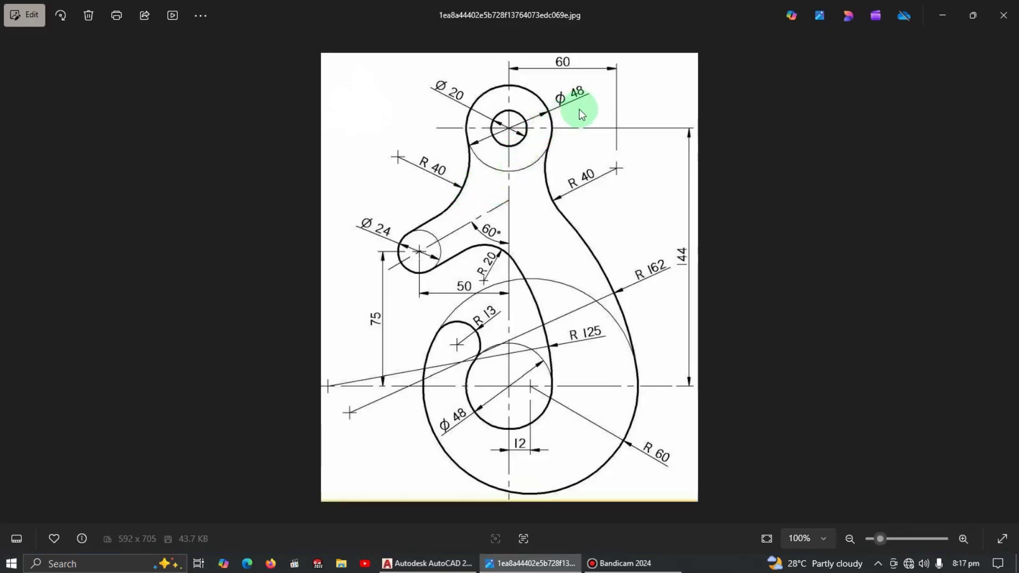
pyautogui.hotkey('alt', 'Tab')
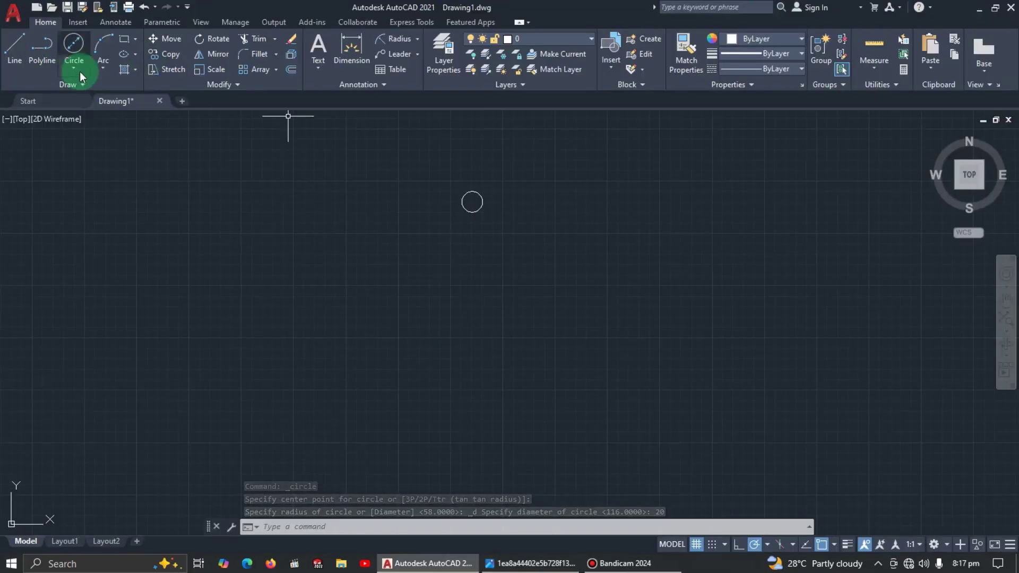
pyautogui.click(75, 66)
pyautogui.click(98, 117)
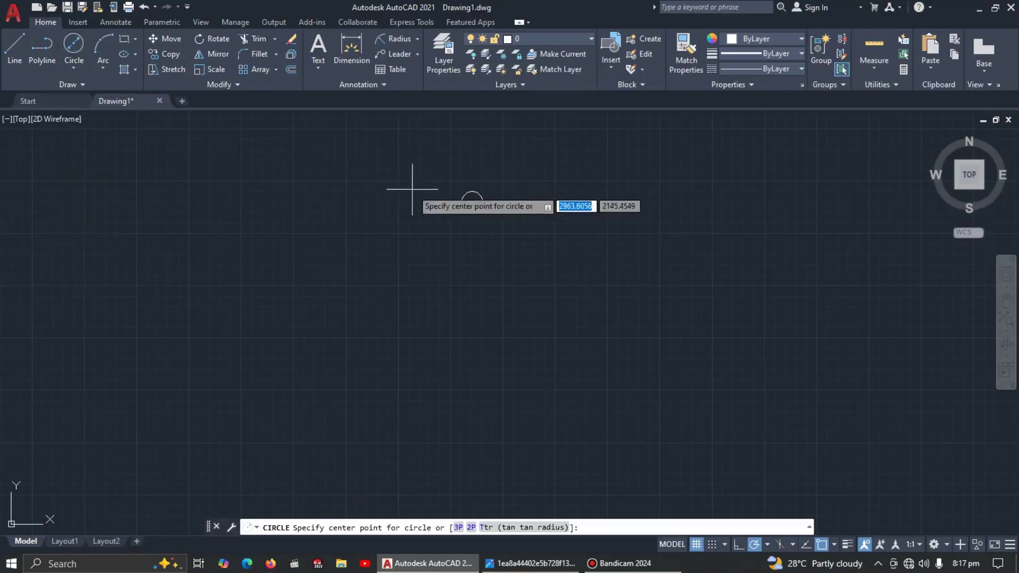
pyautogui.click(472, 202)
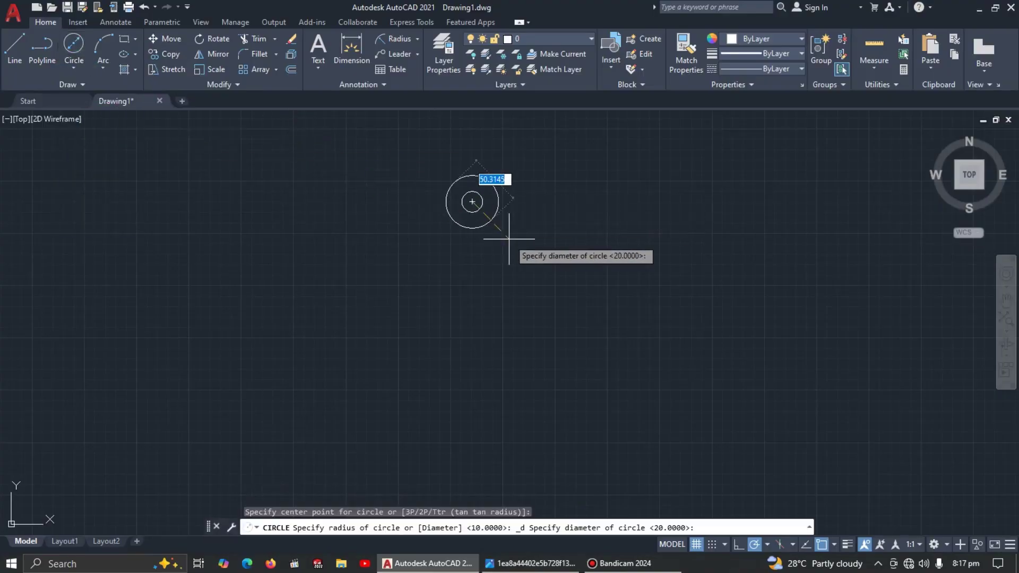
pyautogui.write('48')
pyautogui.press('Return')
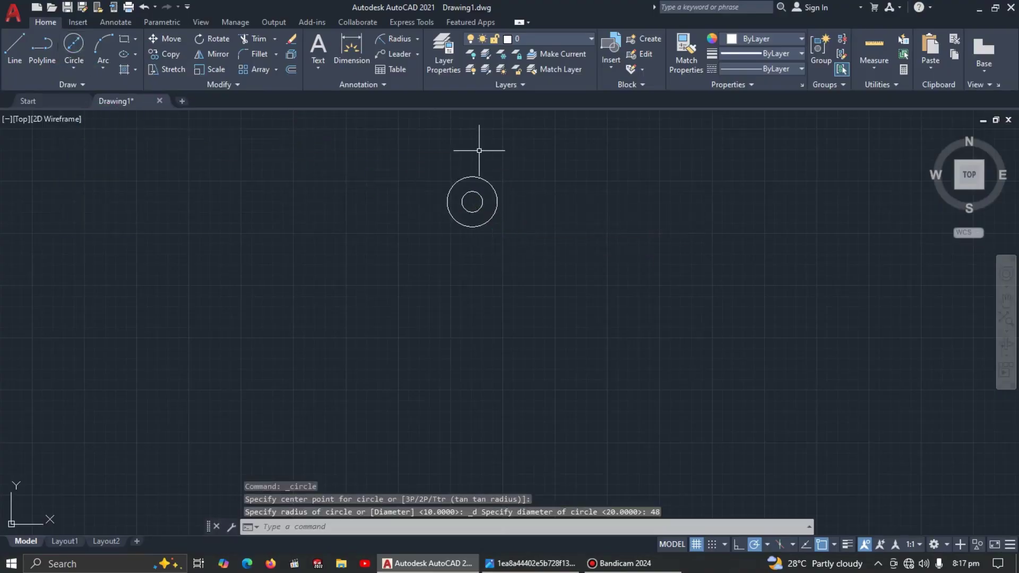
# - Draw a vertical centre line 144 long straight down from the centre of the two concentric circles
pyautogui.scroll(2, 479, 150)
pyautogui.hotkey('alt', 'Tab')
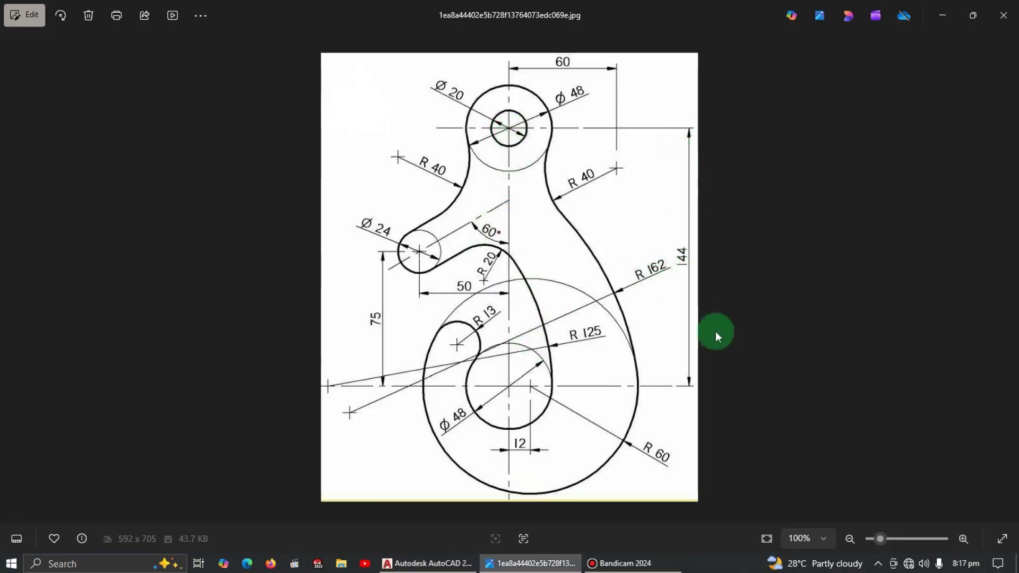
pyautogui.hotkey('alt', 'Tab')
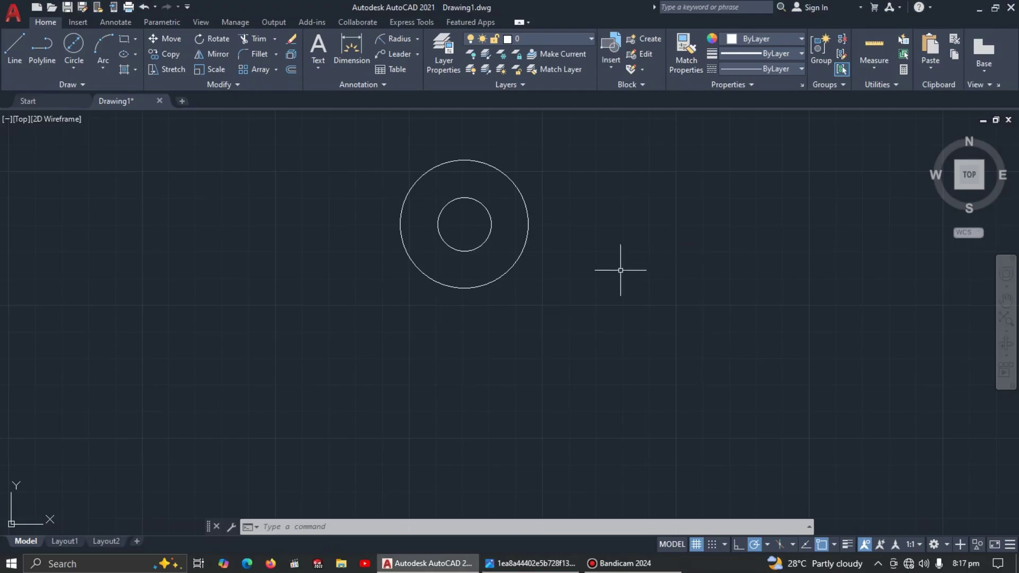
pyautogui.scroll(-2, 159, 160)
pyautogui.moveTo(416, 237); pyautogui.dragTo(565, 228, button='middle')
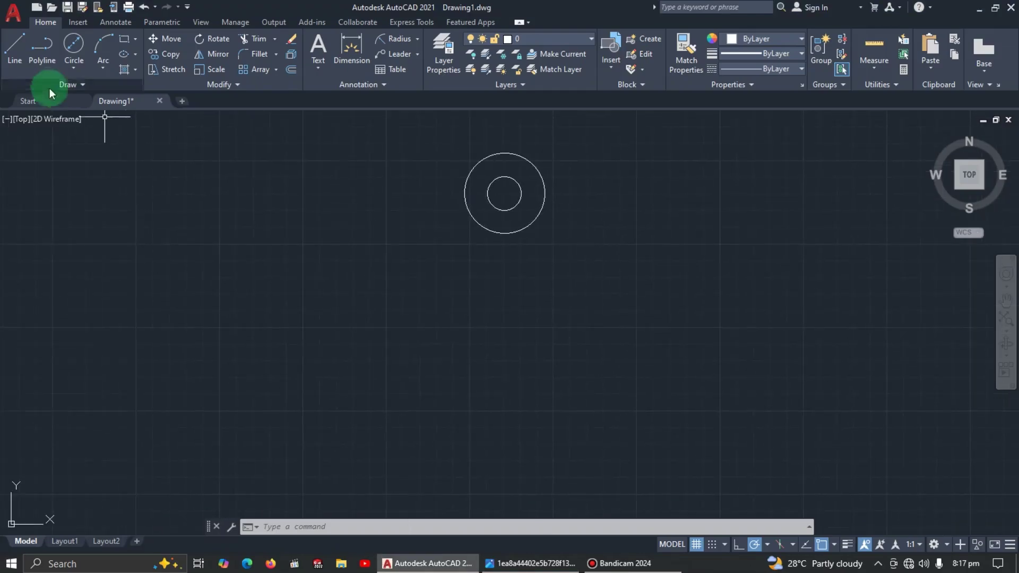
pyautogui.click(21, 45)
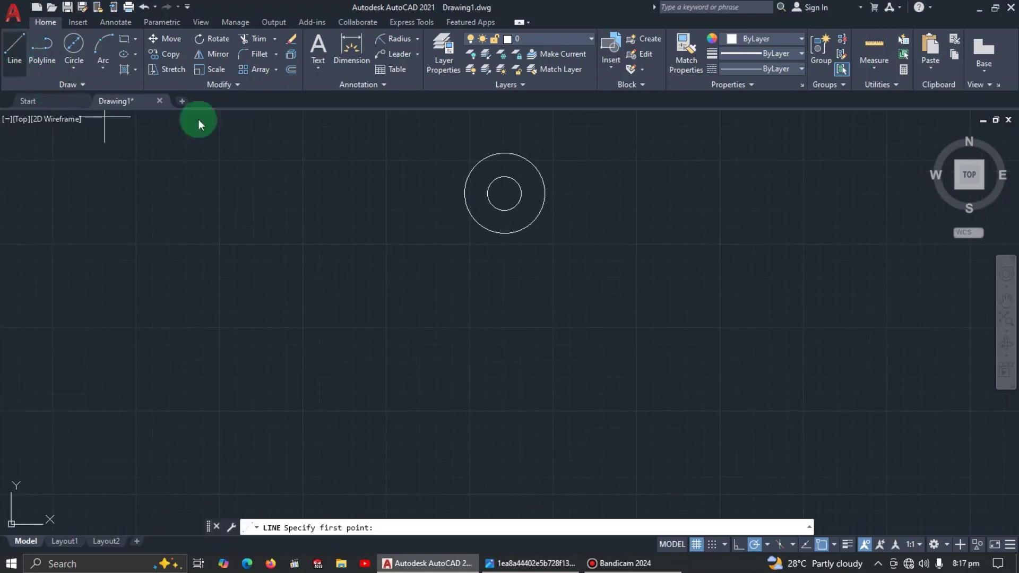
pyautogui.click(505, 193)
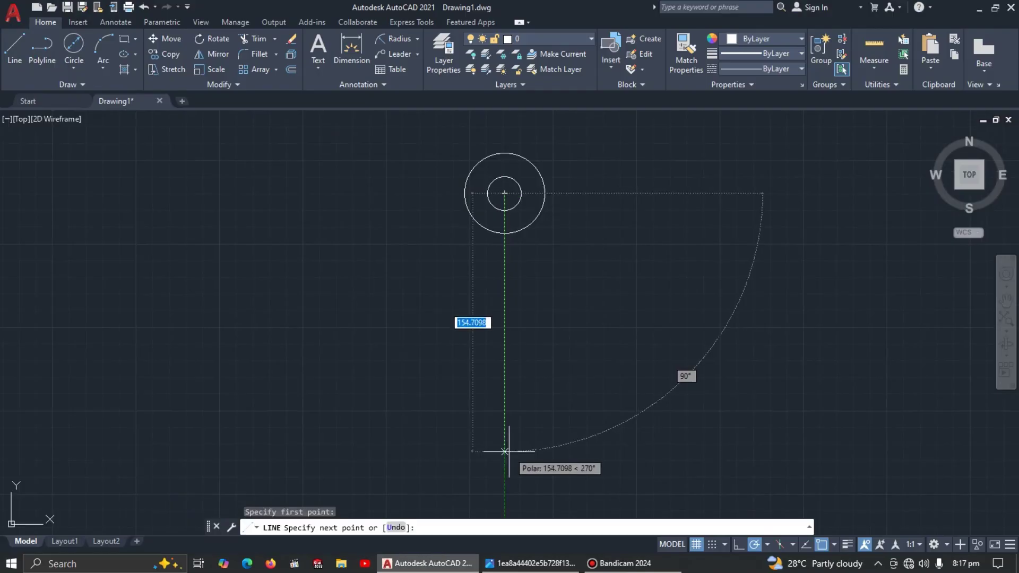
pyautogui.write('144')
pyautogui.press('Return')
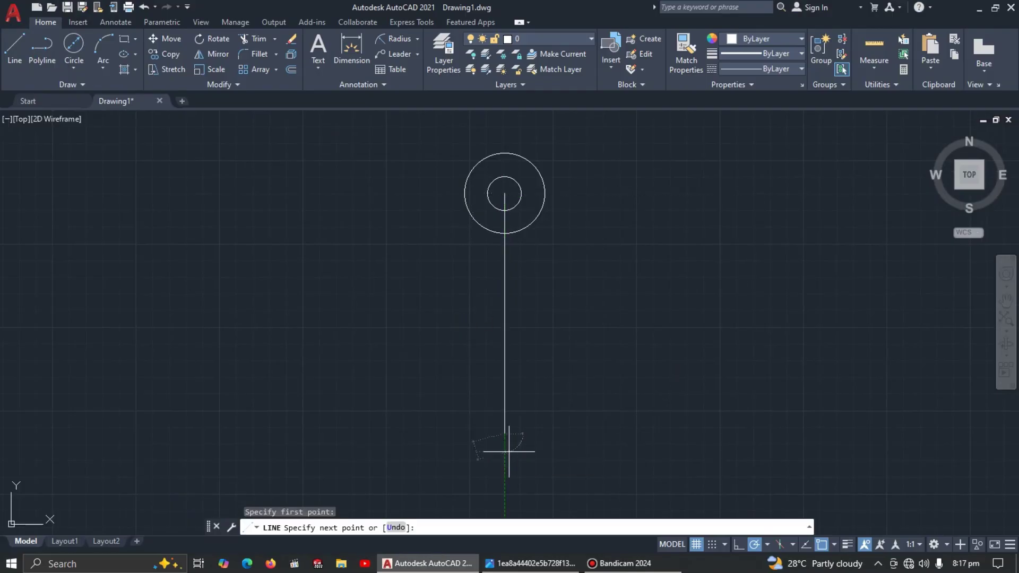
pyautogui.press('Escape')
# - Draw a circle of diameter 48 centred on the lower end of the vertical line
pyautogui.hotkey('alt', 'Tab')
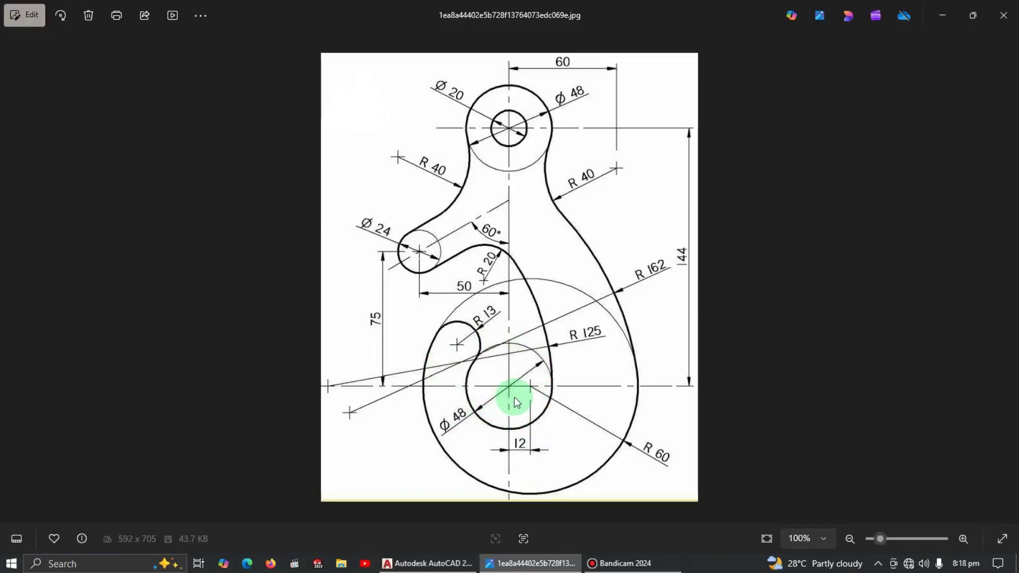
pyautogui.hotkey('alt', 'Tab')
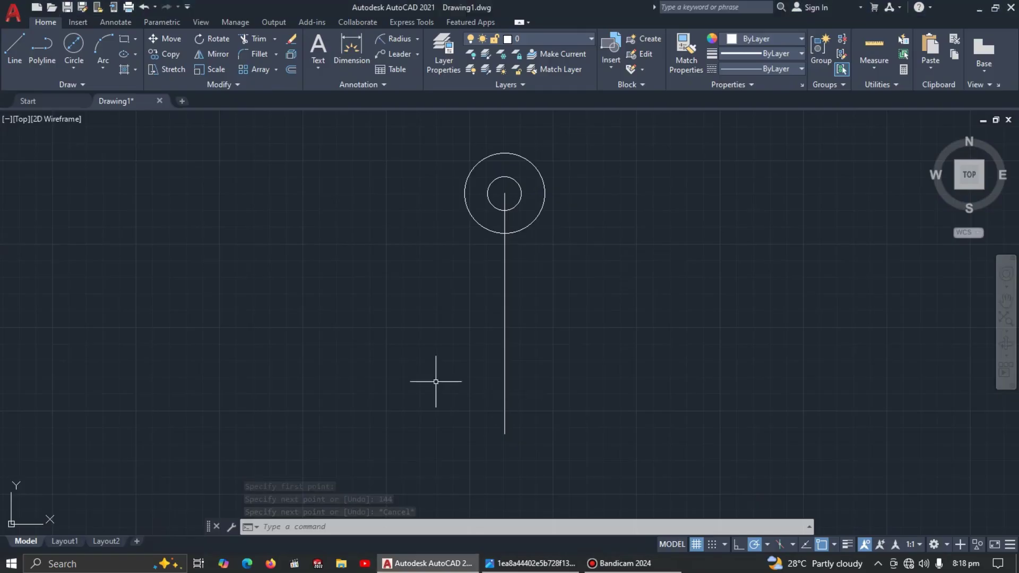
pyautogui.click(74, 45)
pyautogui.click(504, 433)
pyautogui.press('Down')
pyautogui.press('Return')
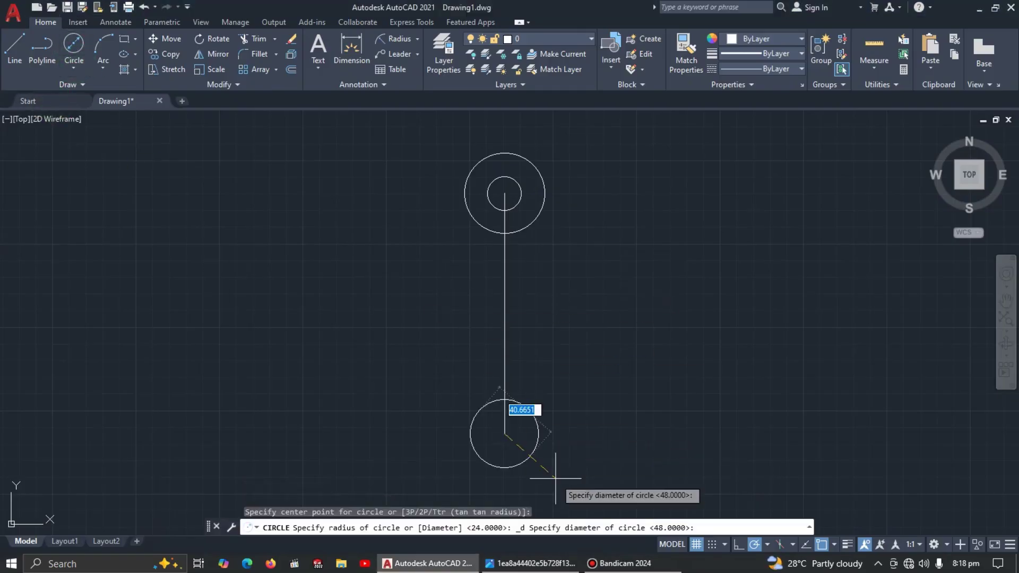
pyautogui.click(556, 478)
pyautogui.press('Return')
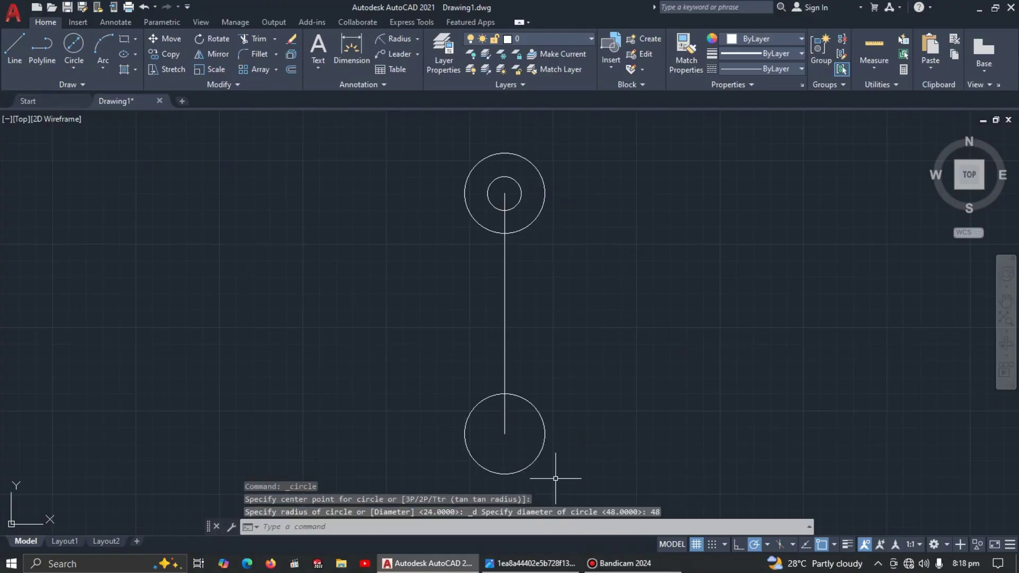
# - Draw a horizontal line 12 long to the right from the centre of the lower 48 diameter circle, as dimensioned in the reference image
pyautogui.hotkey('alt', 'Tab')
pyautogui.click(555, 474)
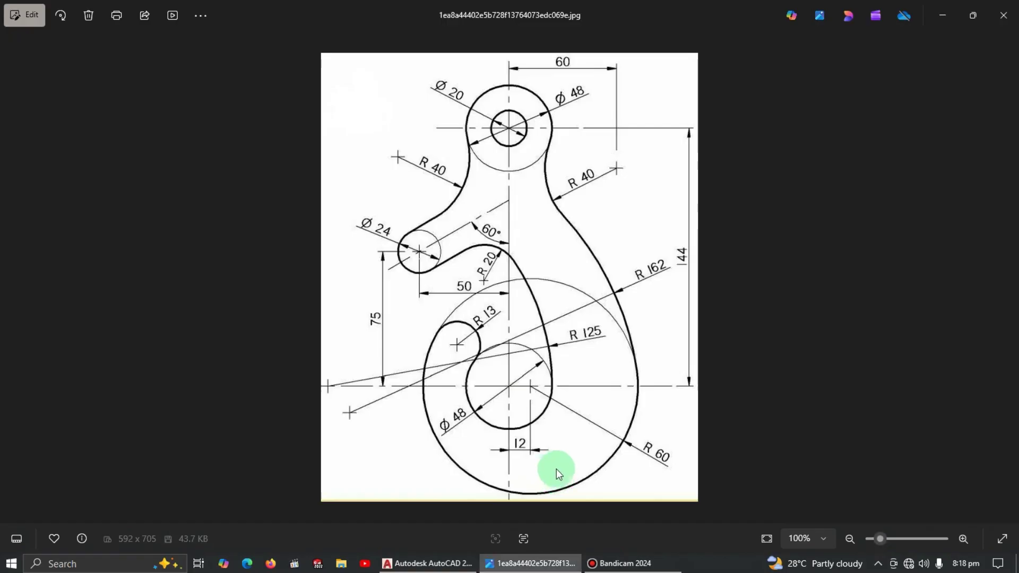
pyautogui.moveTo(563, 464)
pyautogui.mouseDown()
pyautogui.moveTo(576, 326)
pyautogui.moveTo(602, 306)
pyautogui.moveTo(636, 454)
pyautogui.moveTo(507, 390)
pyautogui.moveTo(530, 389)
pyautogui.moveTo(584, 318)
pyautogui.moveTo(534, 402)
pyautogui.moveTo(534, 391)
pyautogui.mouseUp()
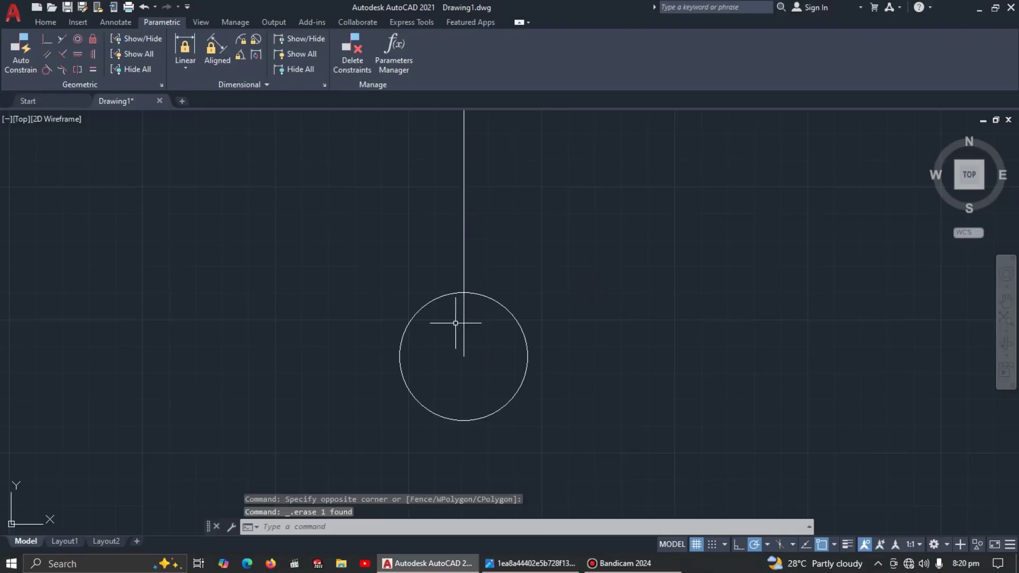
pyautogui.hotkey('alt', 'Tab')
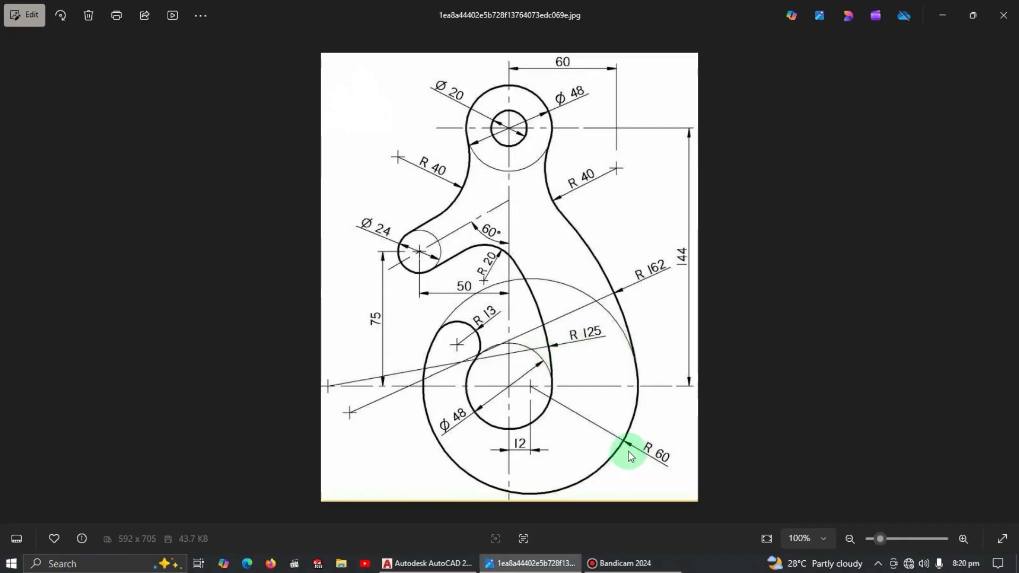
pyautogui.hotkey('alt', 'Tab')
pyautogui.click(45, 22)
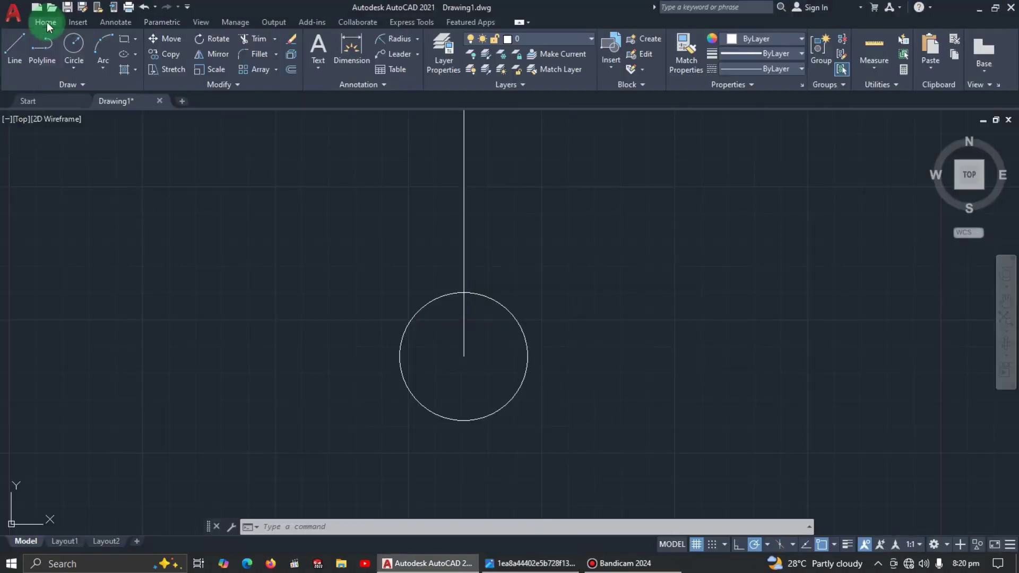
pyautogui.click(16, 46)
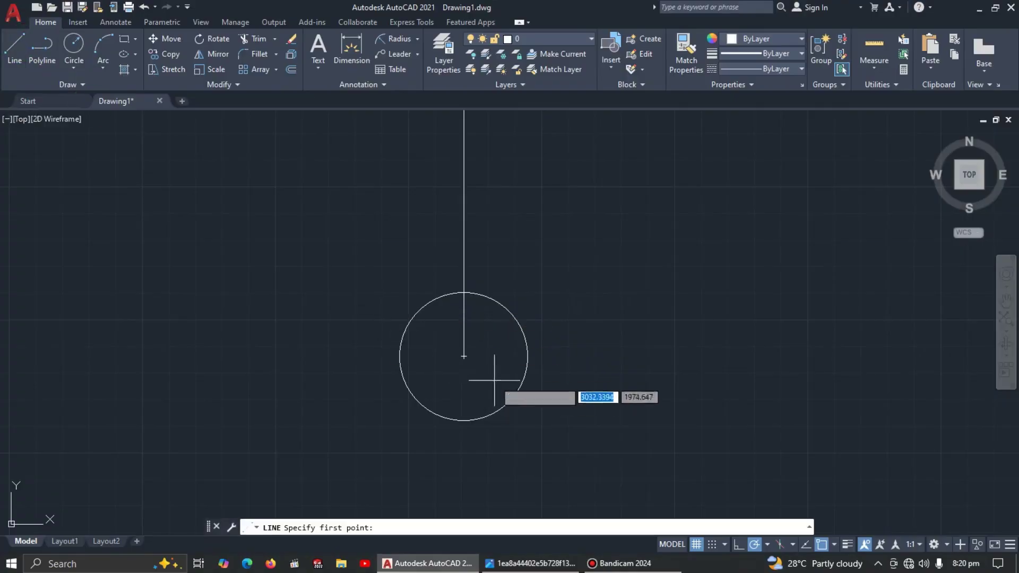
pyautogui.click(464, 356)
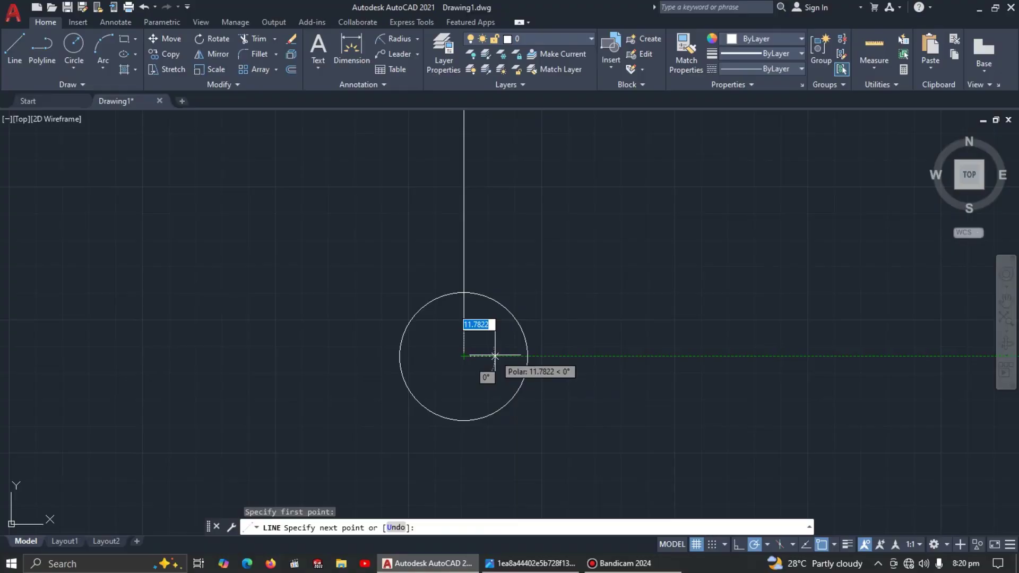
pyautogui.hotkey('alt', 'Tab')
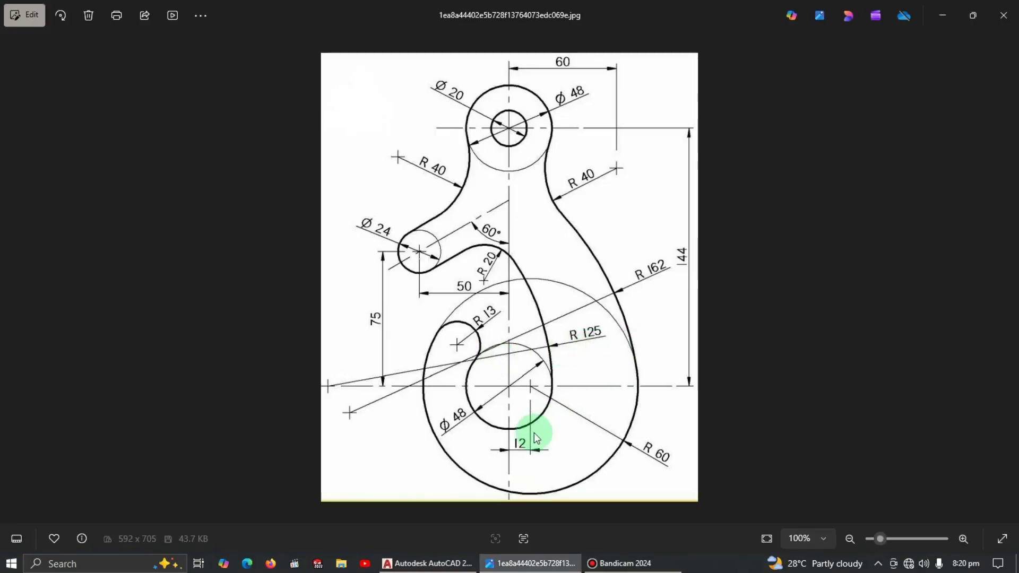
pyautogui.hotkey('alt', 'Tab')
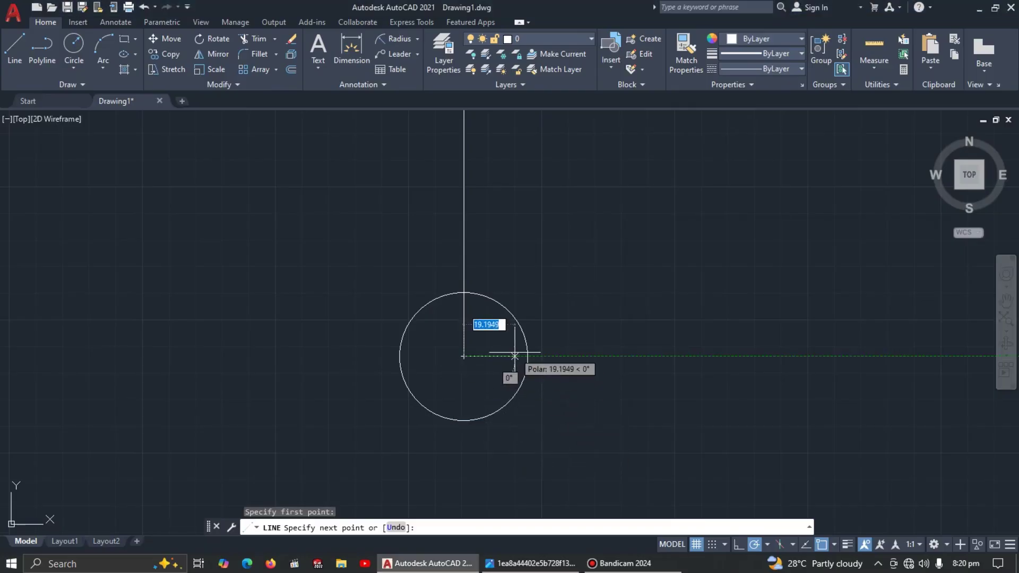
pyautogui.write('12')
pyautogui.press('Return')
pyautogui.press('Escape')
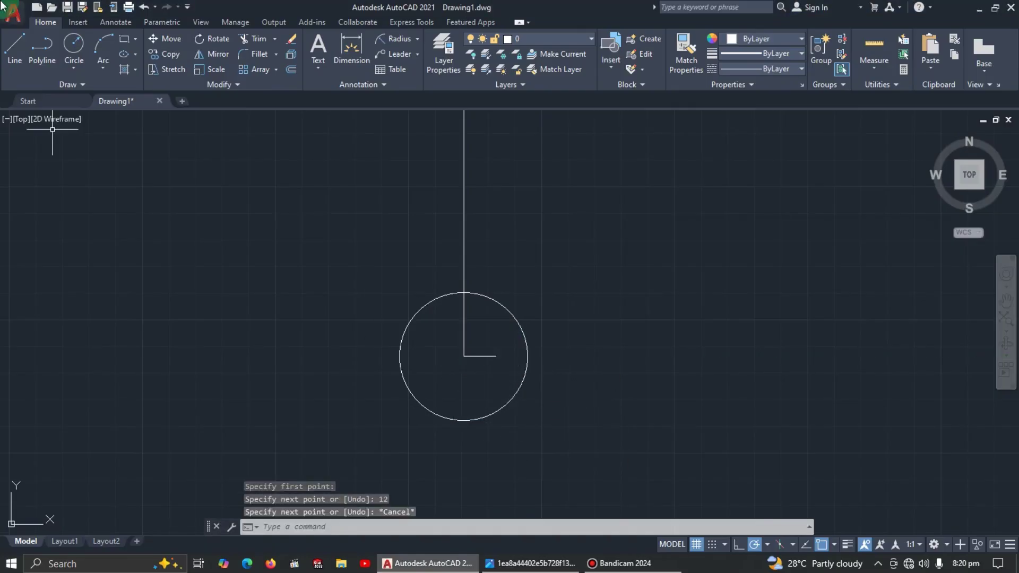
# - Draw a circle of radius 60 centred on the right end of the 12 long horizontal line
pyautogui.click(74, 45)
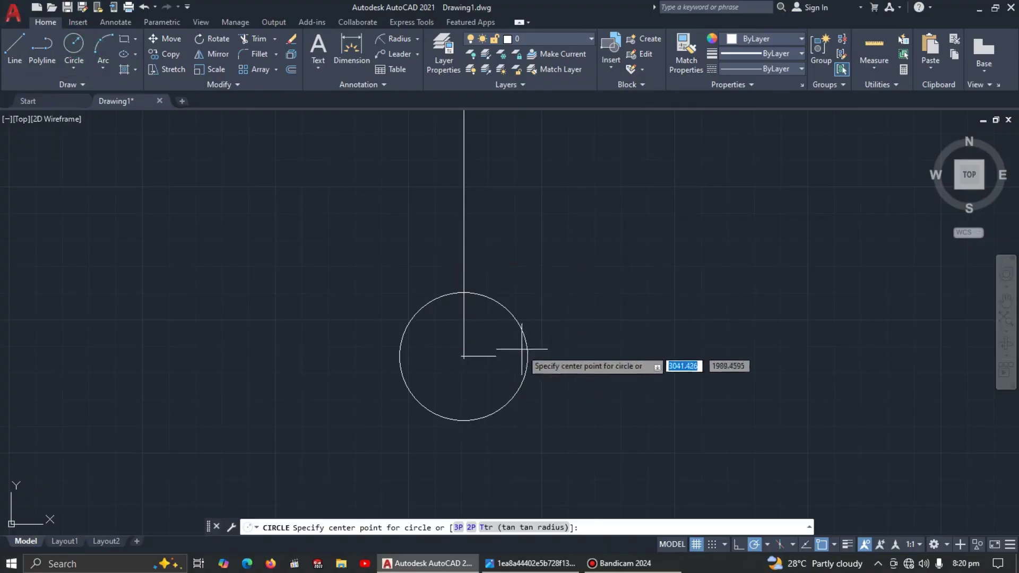
pyautogui.click(496, 356)
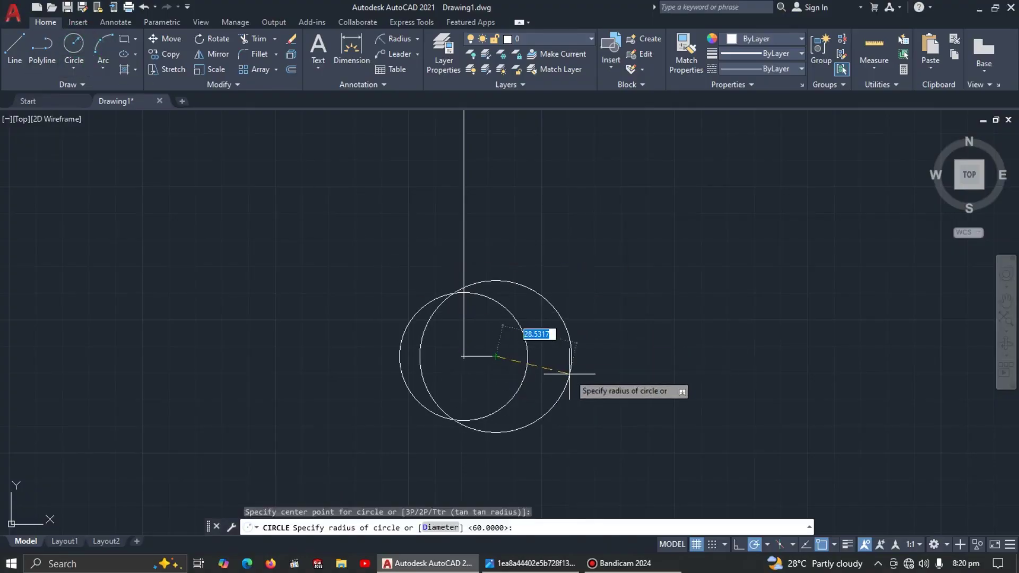
pyautogui.write('60')
pyautogui.press('Return')
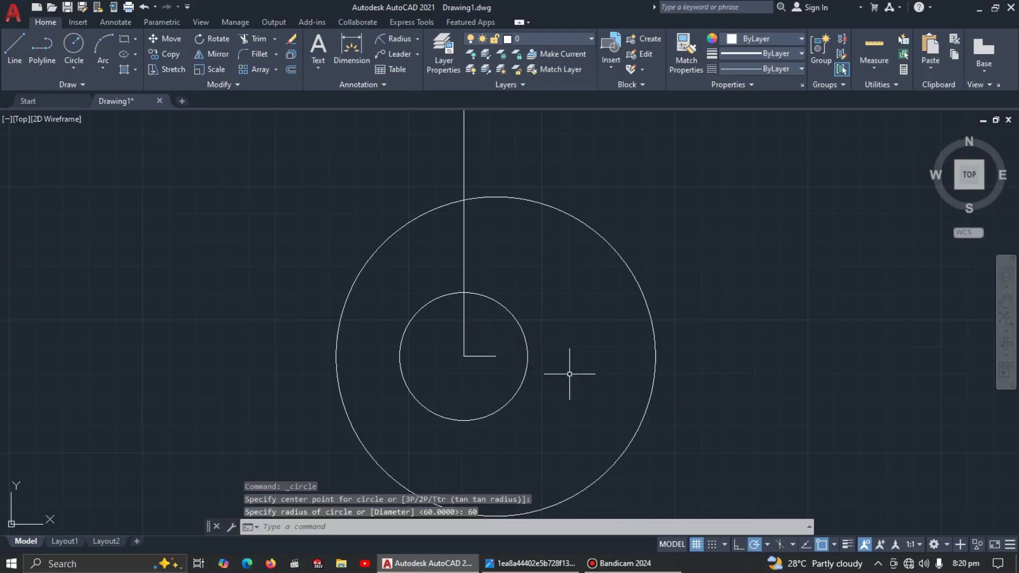
pyautogui.hotkey('alt', 'Tab')
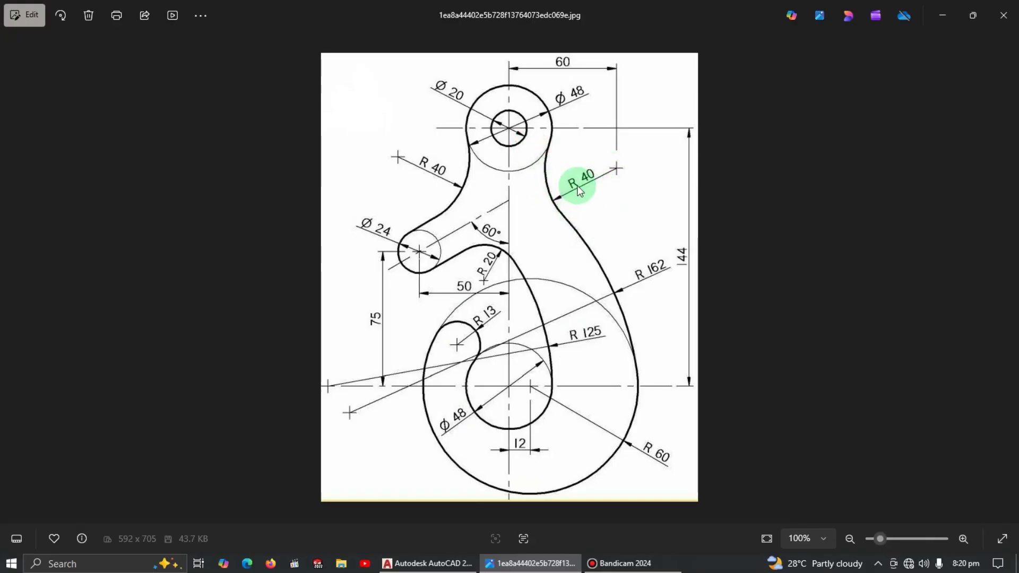
# - Draw a circle of radius 40 to the right of and slightly below the two upper concentric circles
pyautogui.hotkey('alt', 'Tab')
pyautogui.scroll(-3, 619, 164)
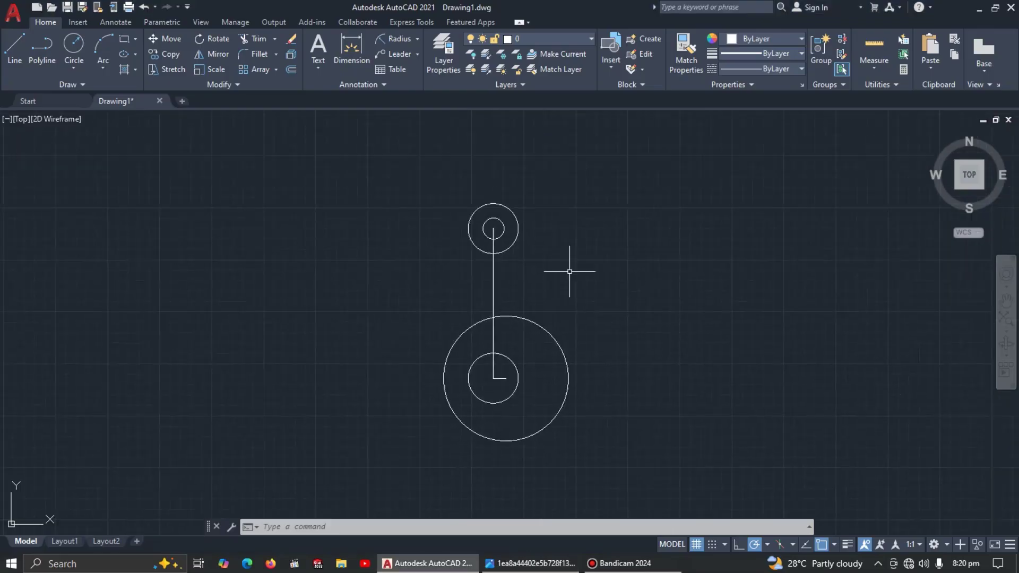
pyautogui.scroll(2, 564, 258)
pyautogui.click(74, 44)
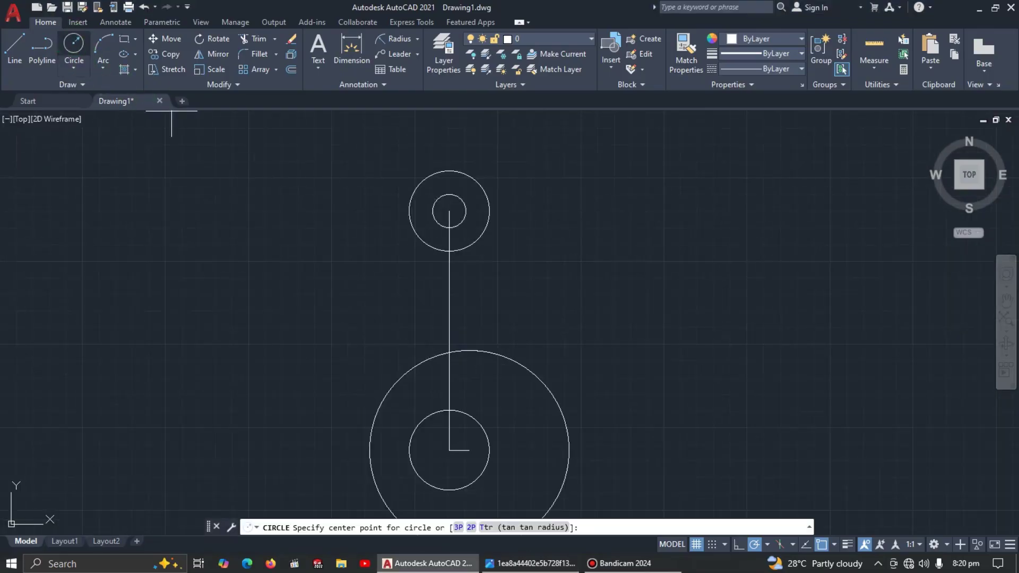
pyautogui.click(509, 264)
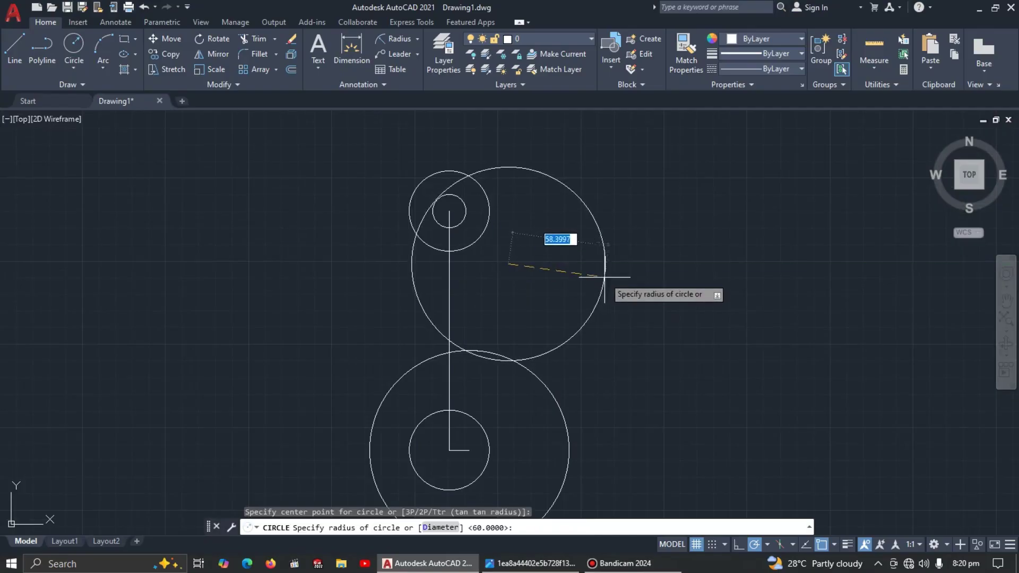
pyautogui.write('40')
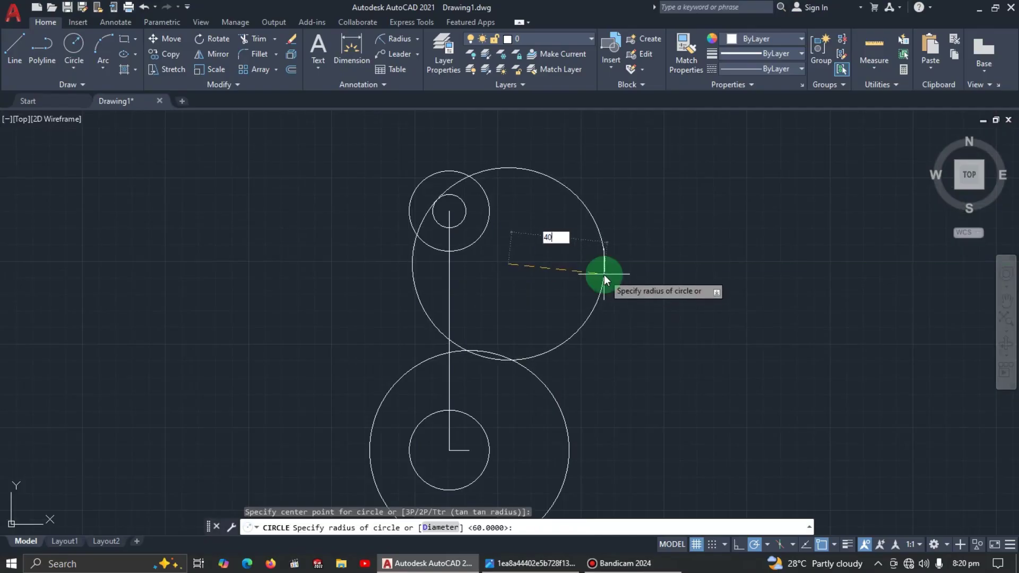
pyautogui.press('Return')
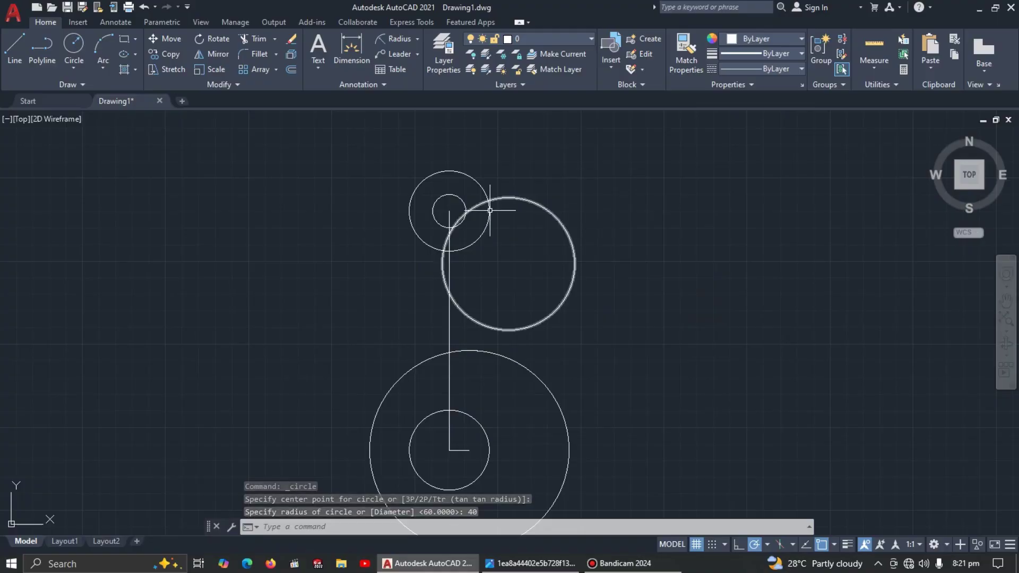
# - Constrain the horizontal distance between the centres of the upper 48 diameter circle and the radius 40 circle to 60, as in the reference image
pyautogui.click(161, 22)
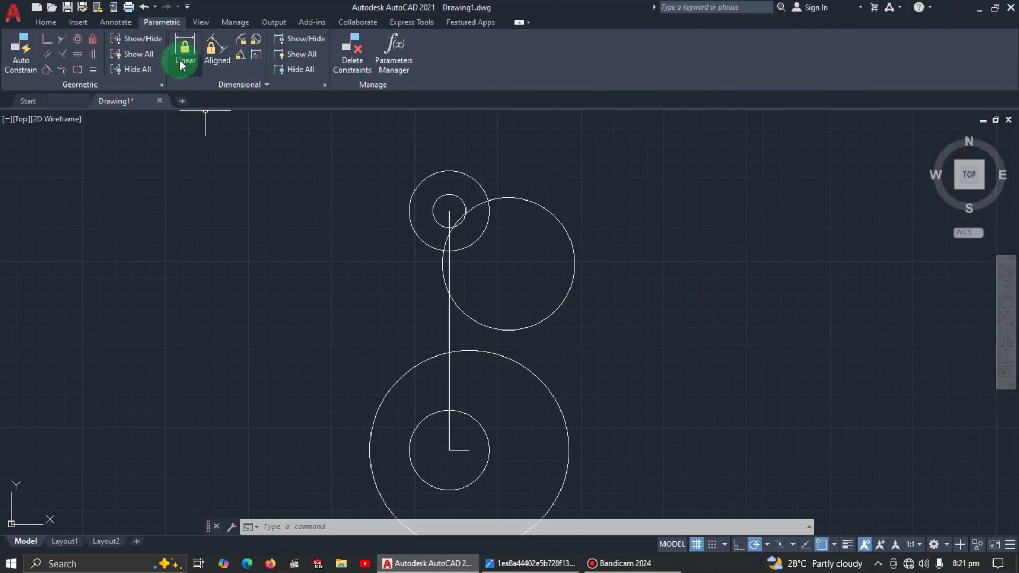
pyautogui.click(187, 66)
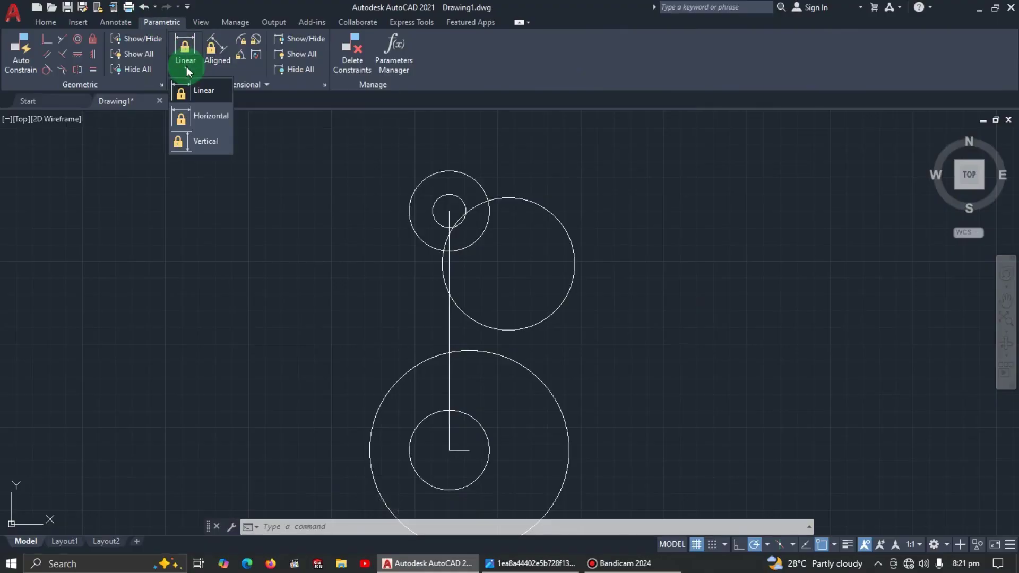
pyautogui.click(191, 83)
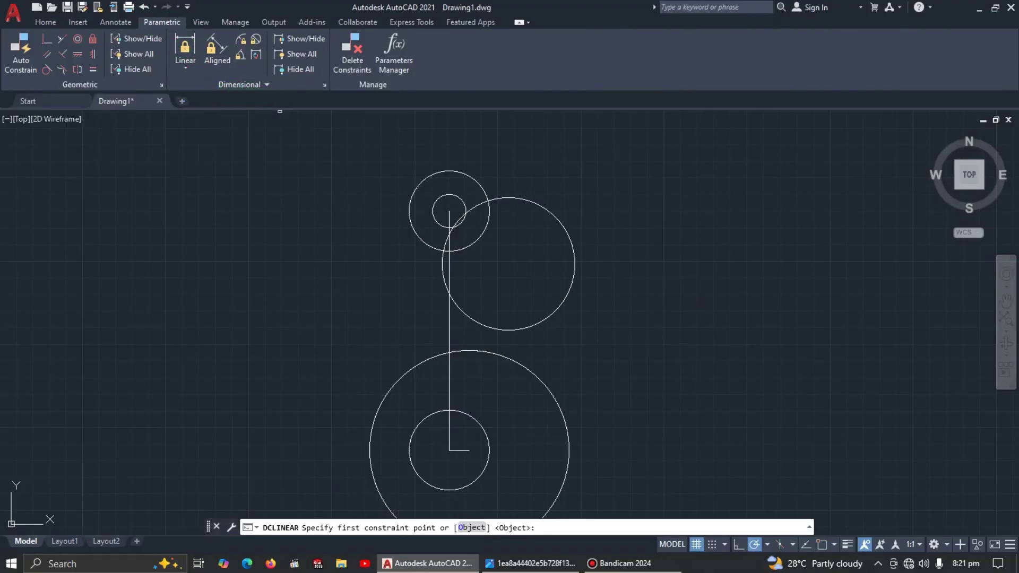
pyautogui.hotkey('alt', 'Tab')
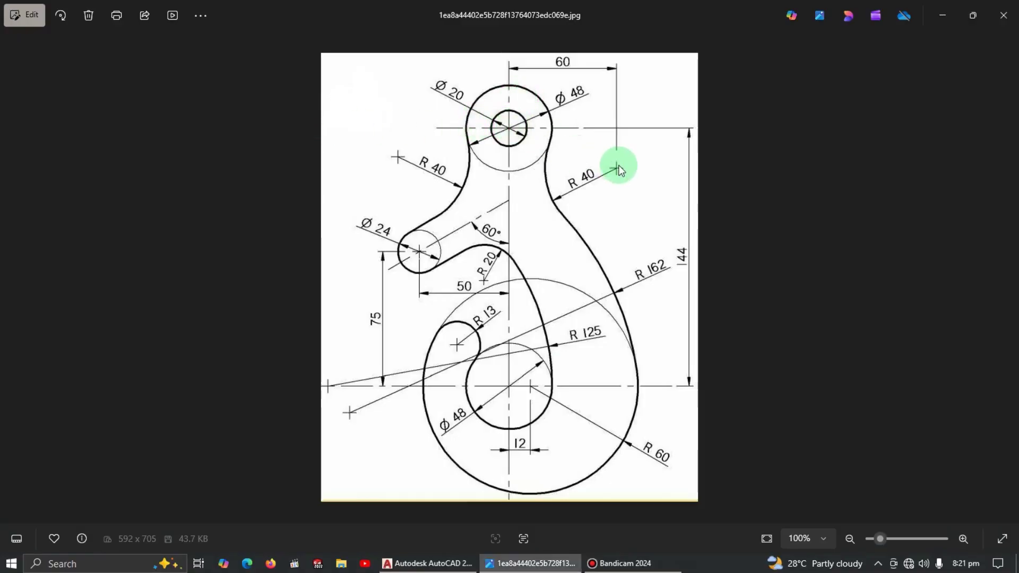
pyautogui.hotkey('alt', 'Tab')
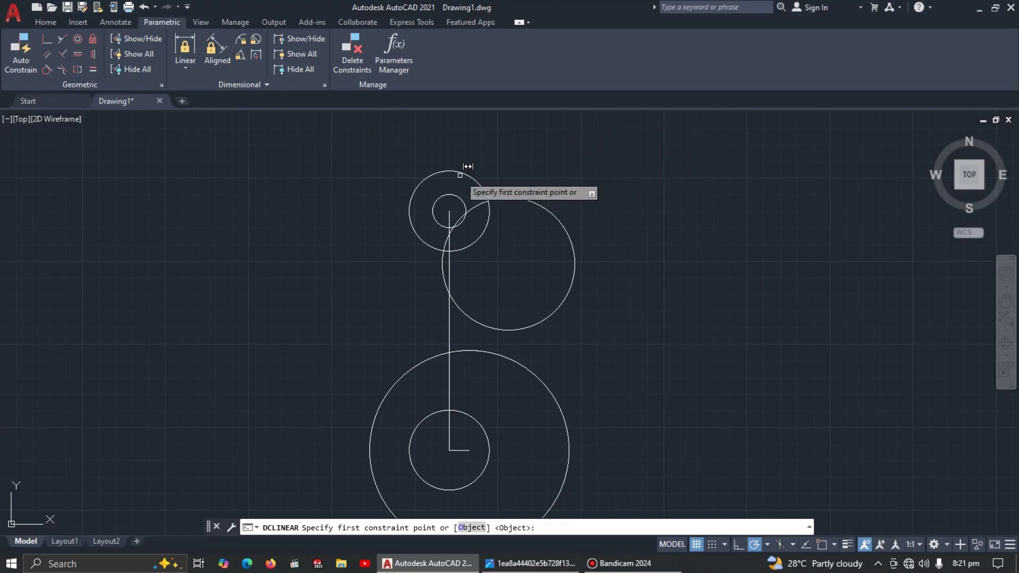
pyautogui.click(460, 175)
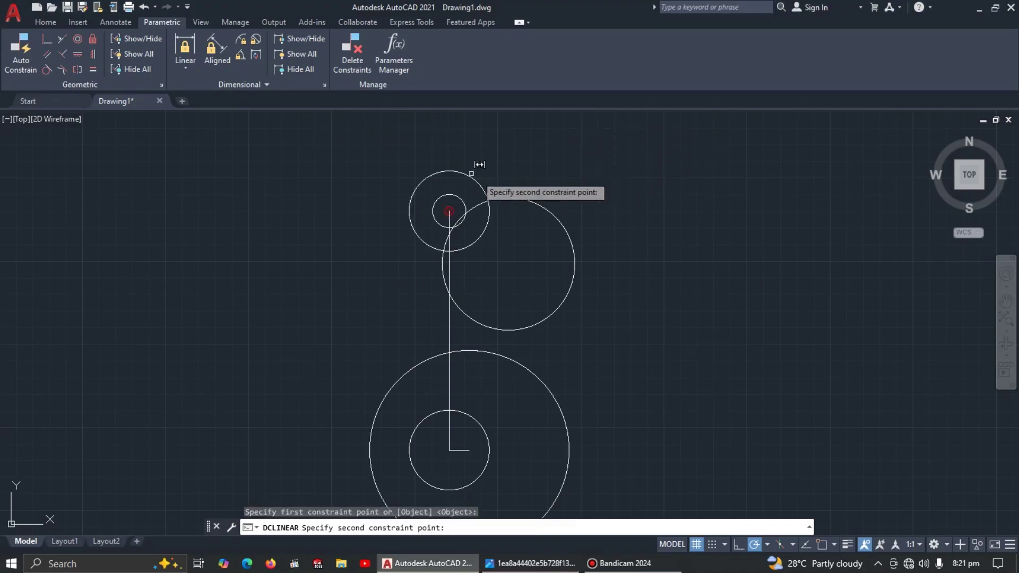
pyautogui.click(547, 200)
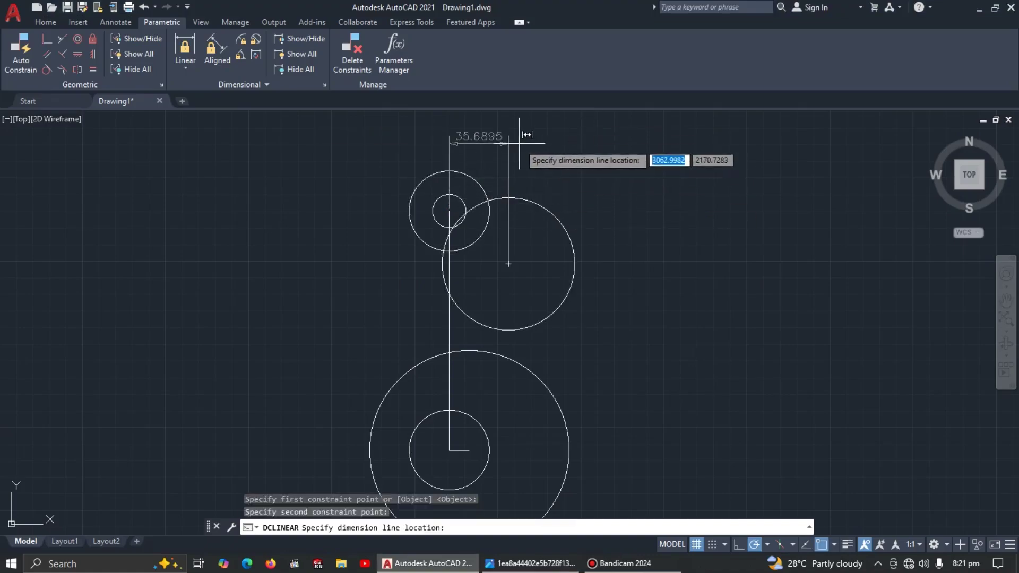
pyautogui.click(473, 135)
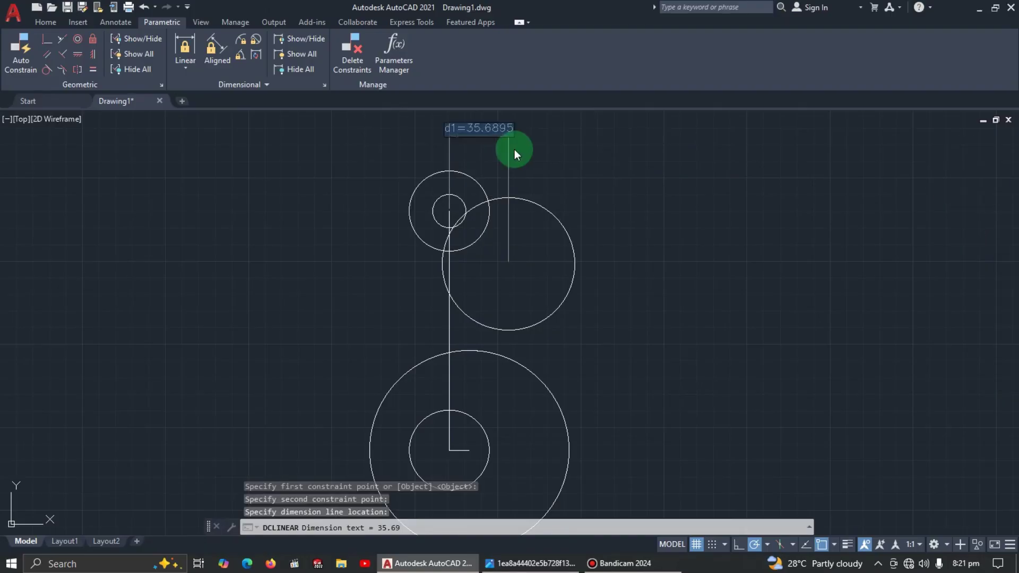
pyautogui.press('Return')
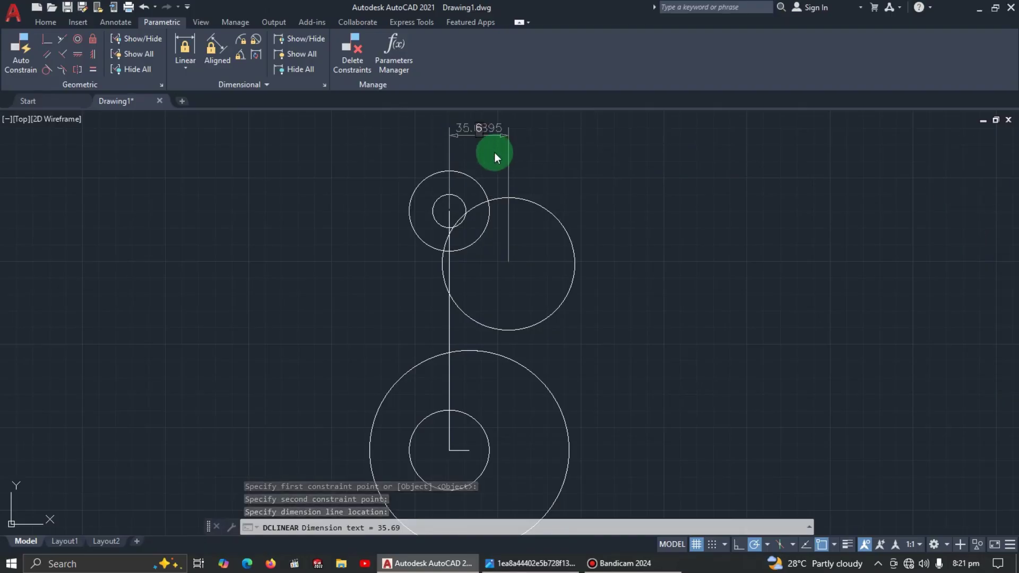
pyautogui.click(495, 152)
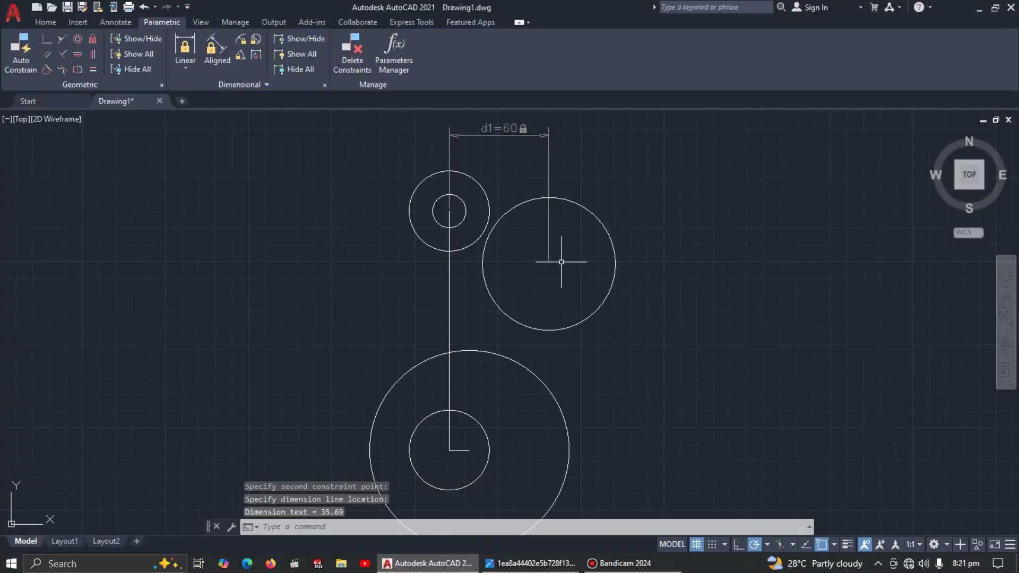
# - Add a radius dimension to the circle constrained 60 from the vertical centre line, placing it at the circle's upper right
pyautogui.hotkey('alt', 'Tab')
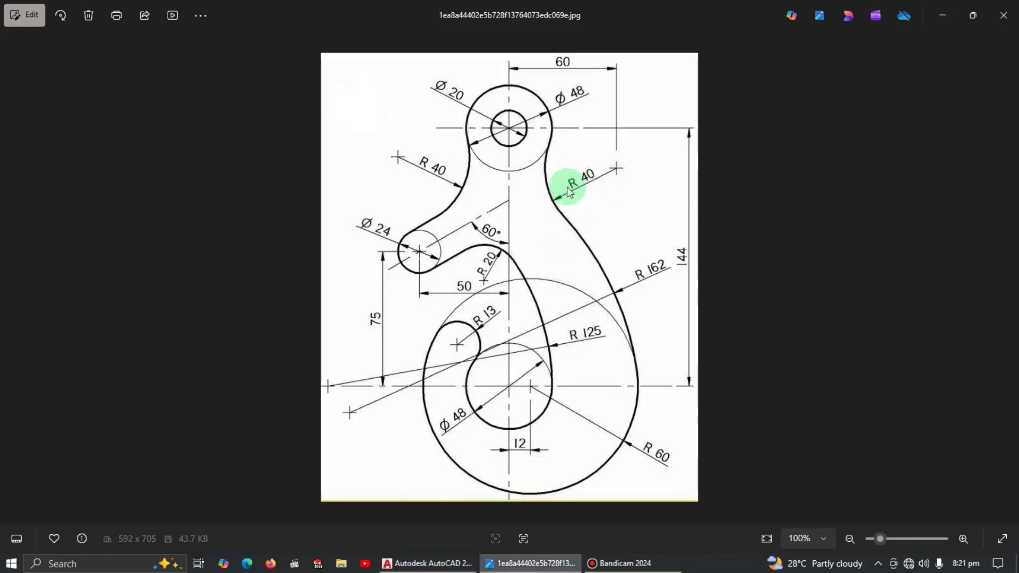
pyautogui.hotkey('alt', 'Tab')
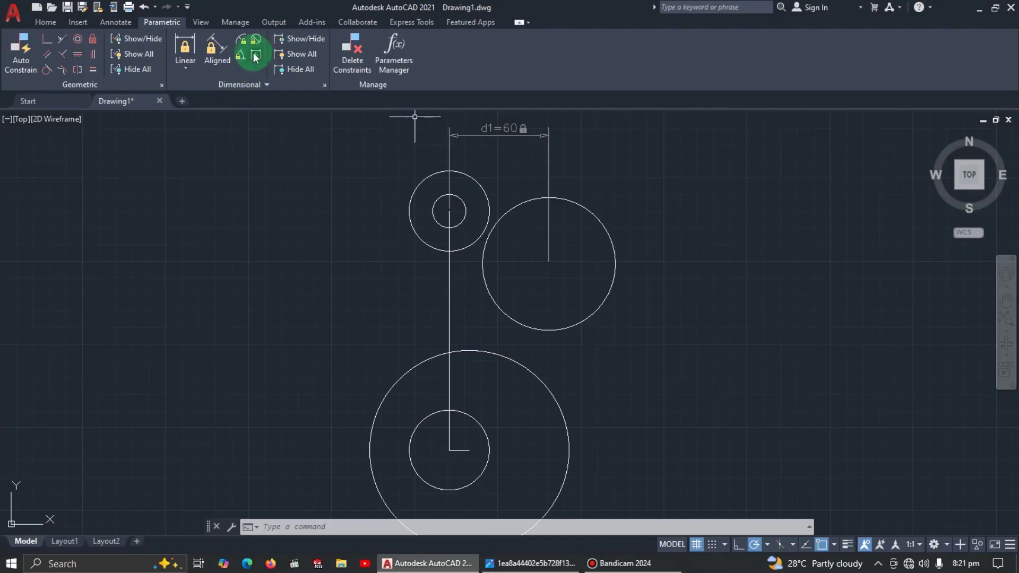
pyautogui.click(45, 21)
pyautogui.click(389, 40)
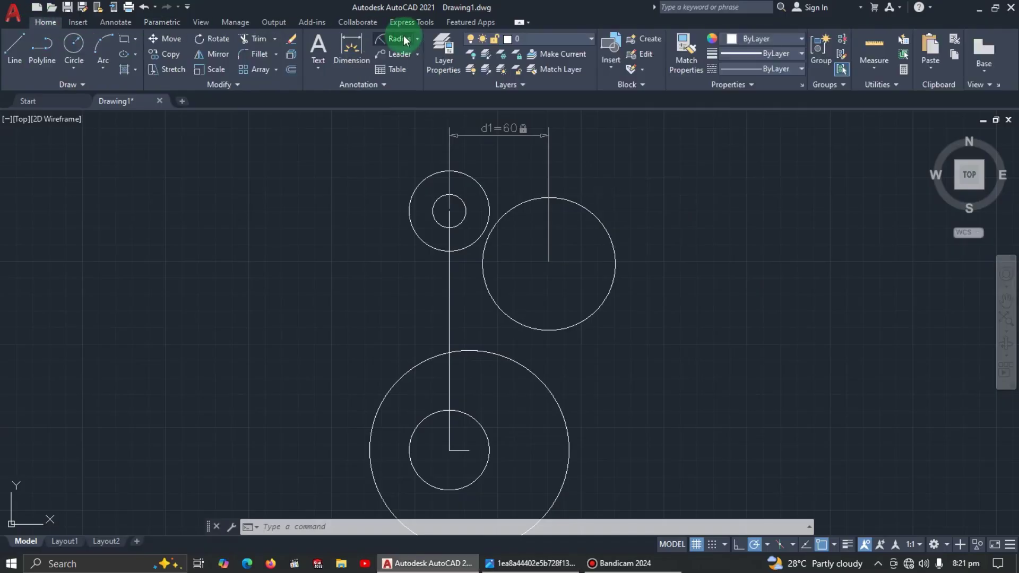
pyautogui.click(609, 235)
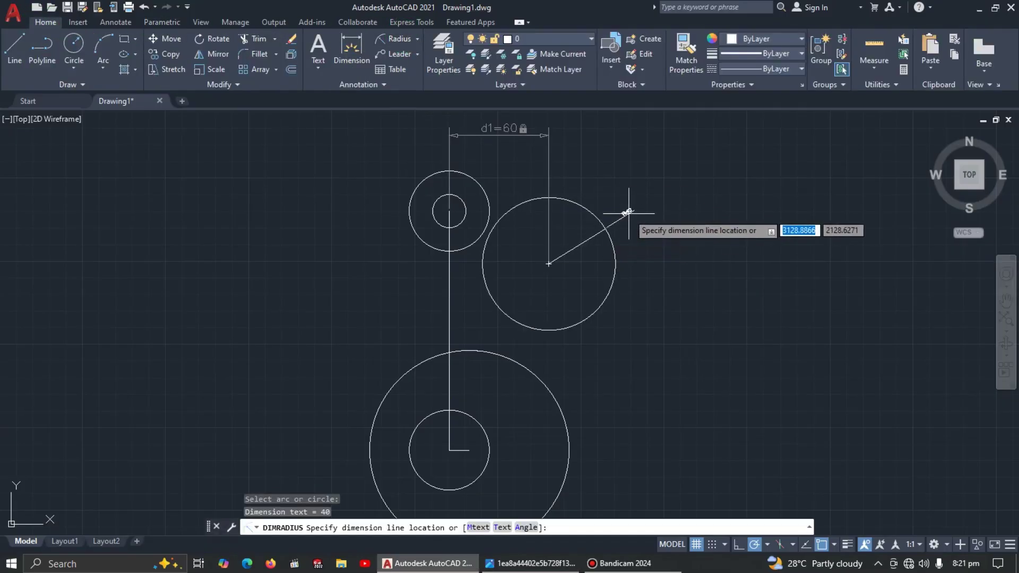
pyautogui.click(629, 212)
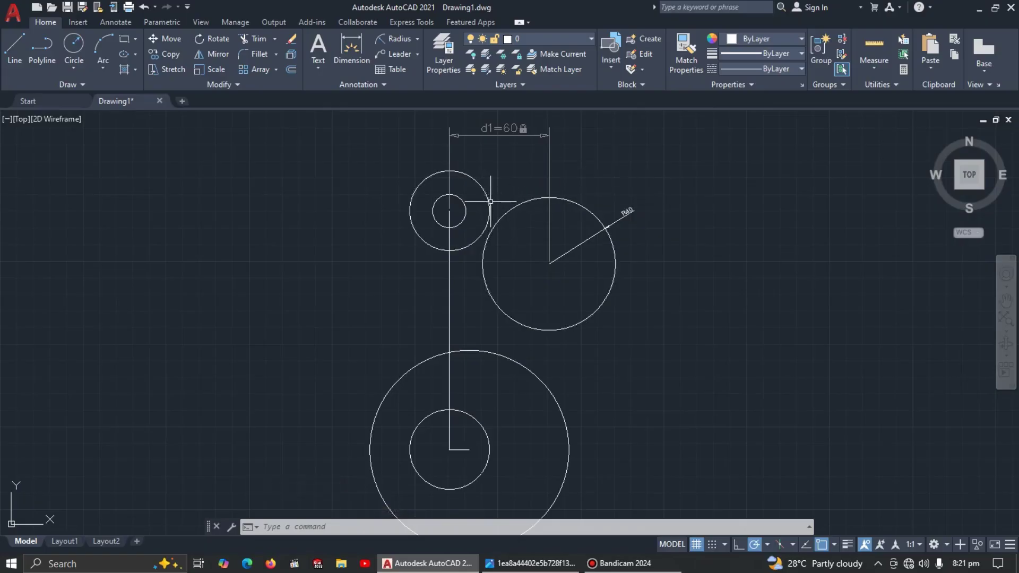
# - Apply a tangent constraint between the upper 48 diameter circle and the radius-dimensioned circle beside it
pyautogui.click(178, 40)
pyautogui.click(163, 23)
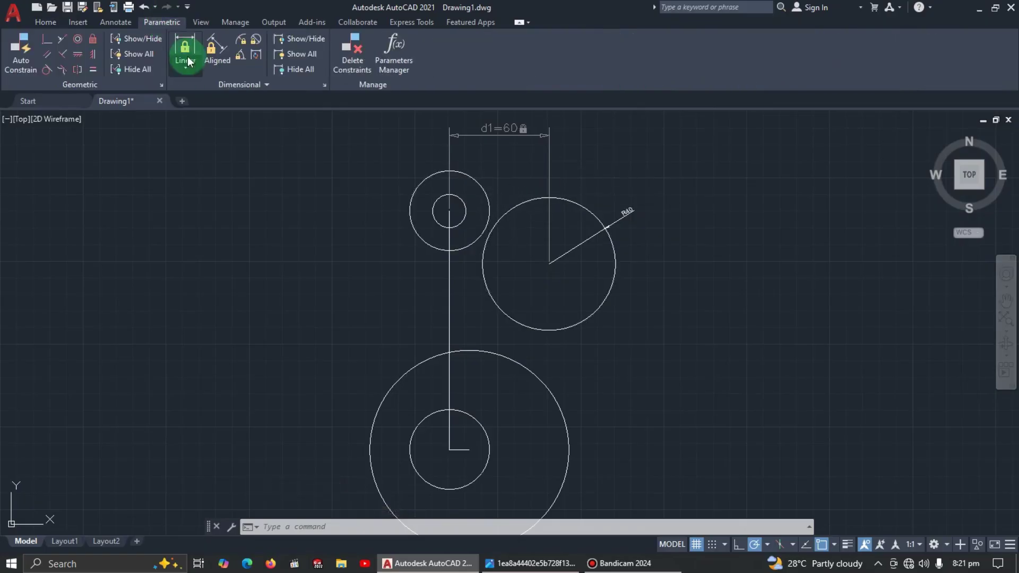
pyautogui.click(45, 70)
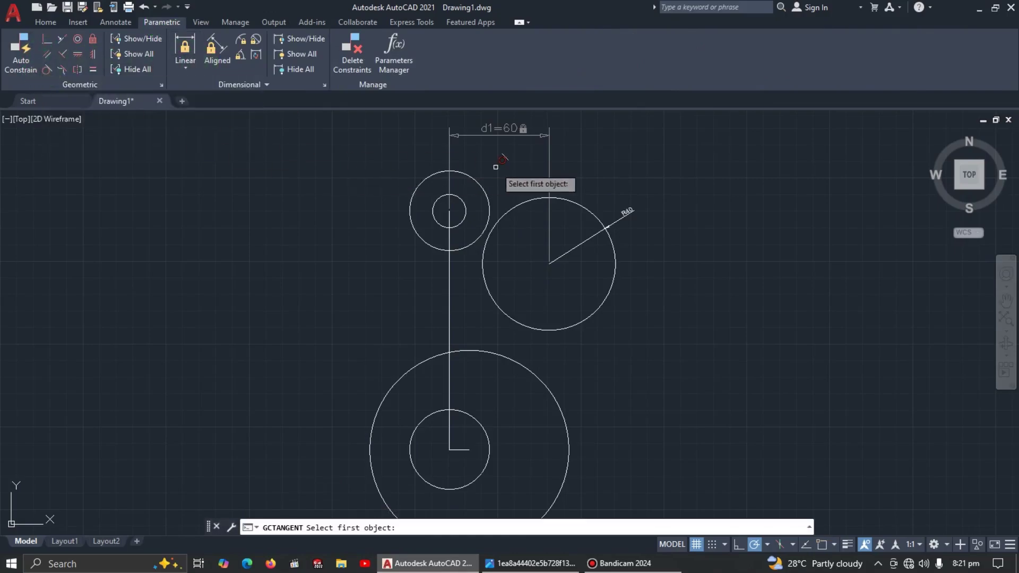
pyautogui.click(479, 182)
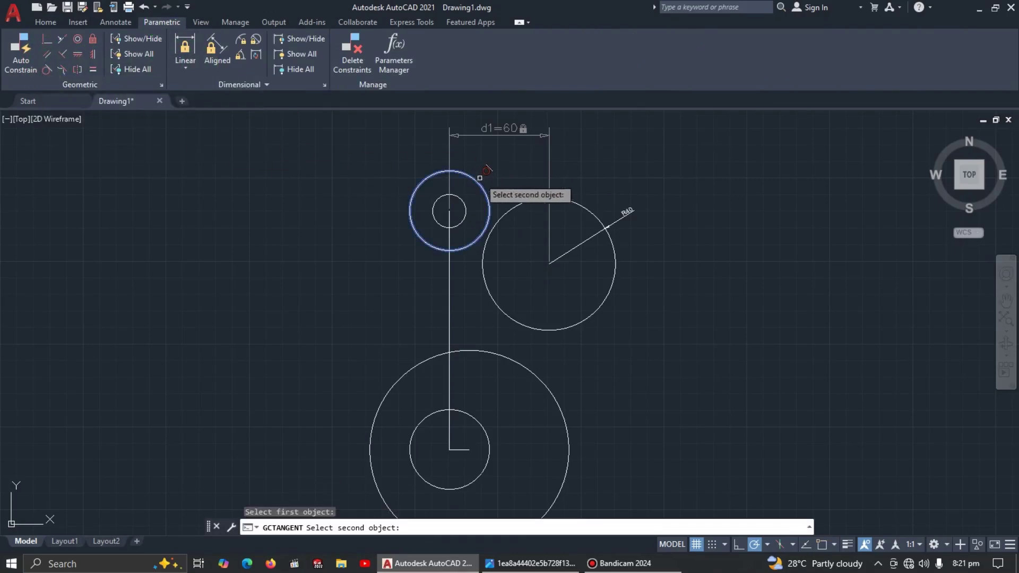
pyautogui.click(517, 208)
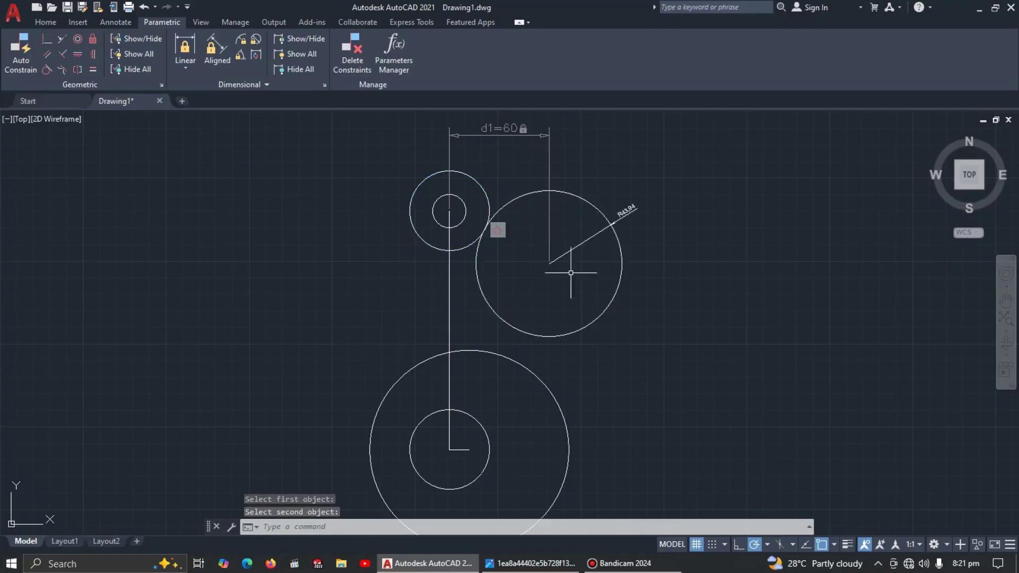
# - Draw a tangent-tangent-radius circle of radius 162 touching the upper right circle and the lower radius 60 circle, as dimensioned in the reference image
pyautogui.hotkey('alt', 'Tab')
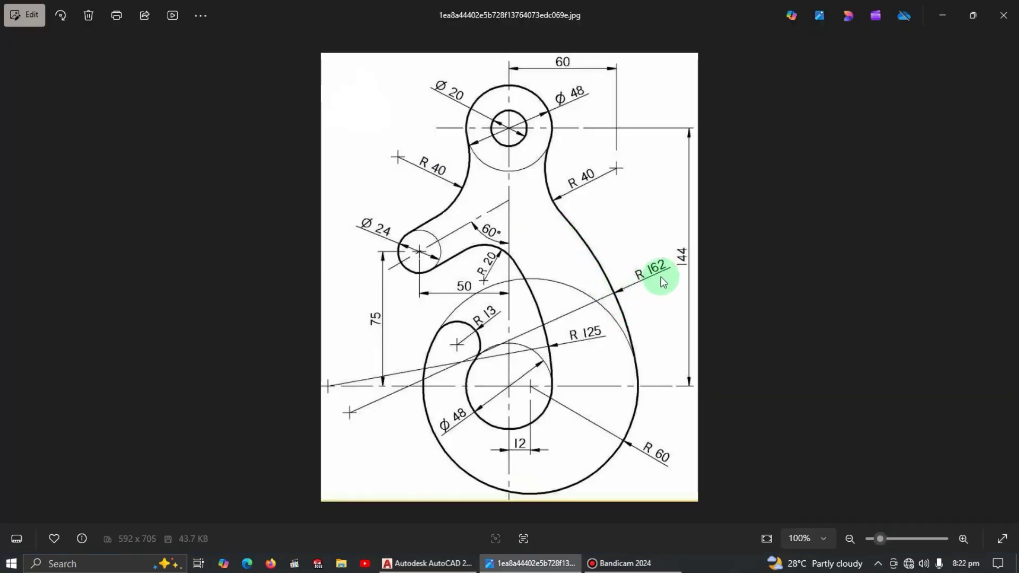
pyautogui.hotkey('alt', 'Tab')
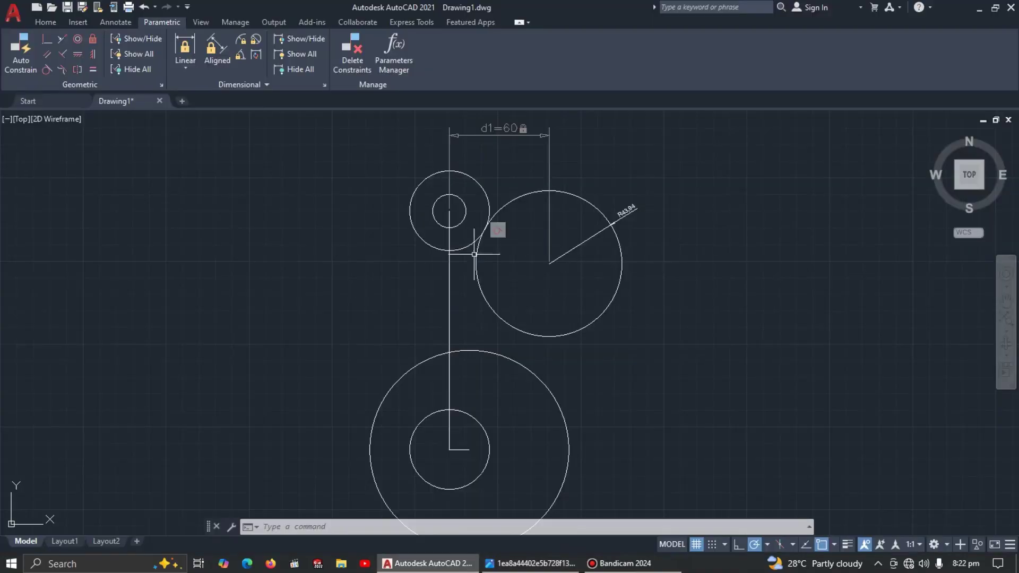
pyautogui.click(49, 22)
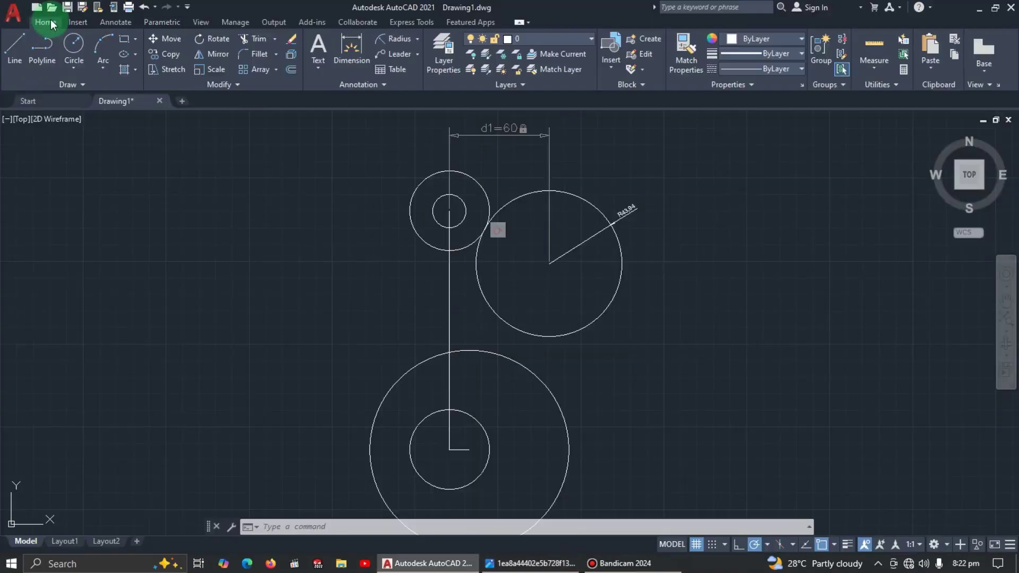
pyautogui.click(73, 69)
pyautogui.click(102, 204)
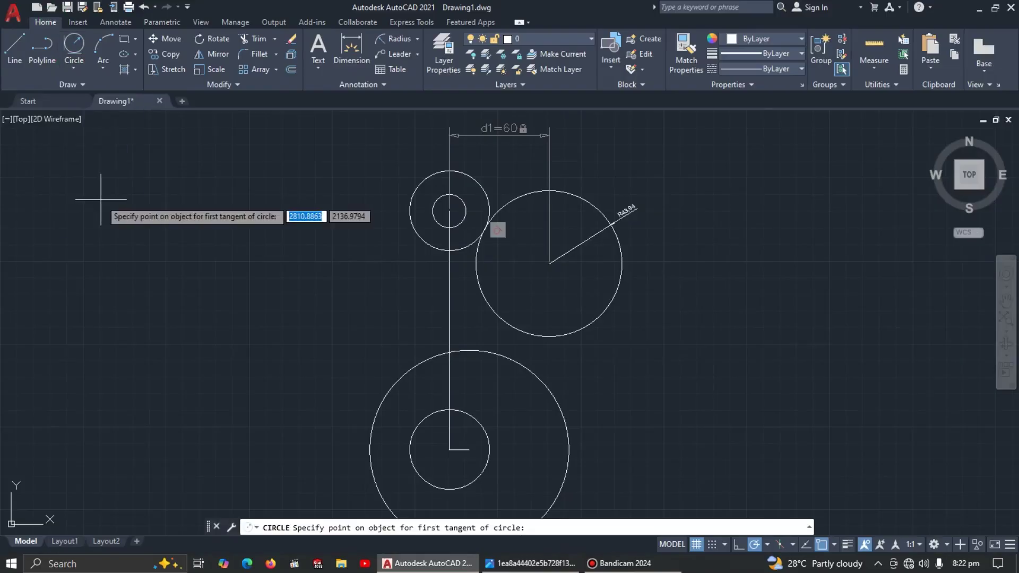
pyautogui.click(476, 280)
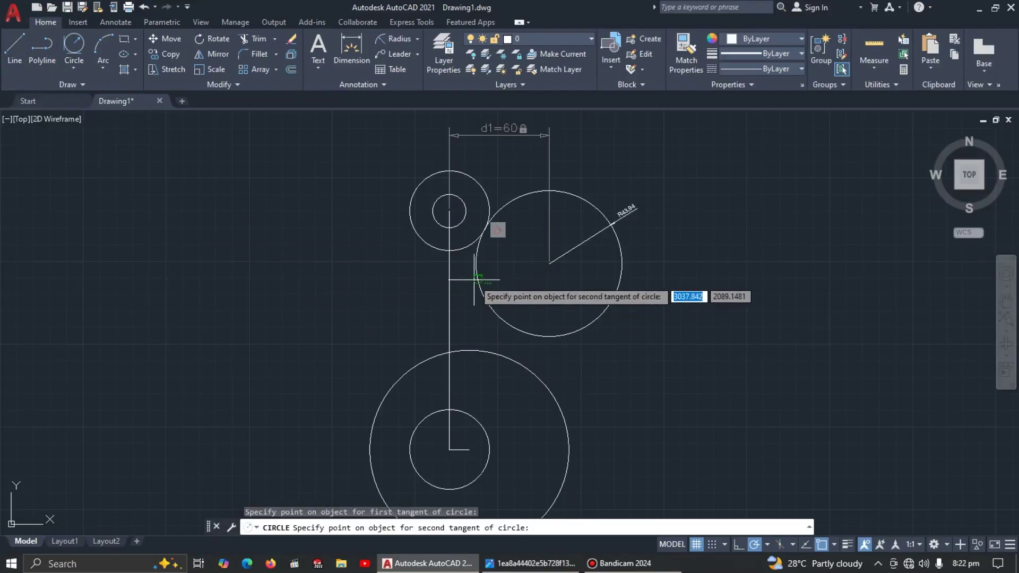
pyautogui.click(572, 449)
pyautogui.hotkey('alt', 'Tab')
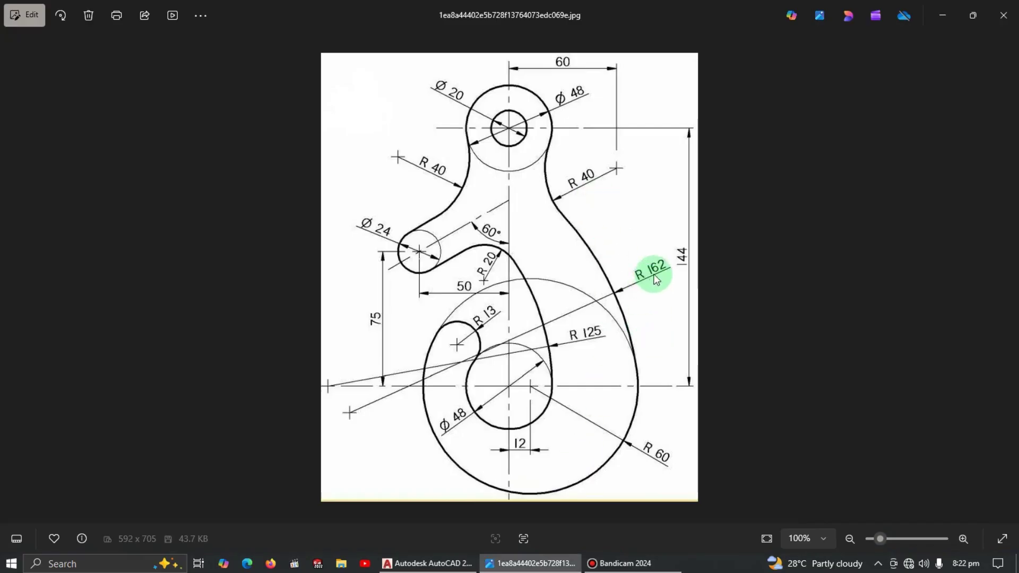
pyautogui.hotkey('alt', 'Tab')
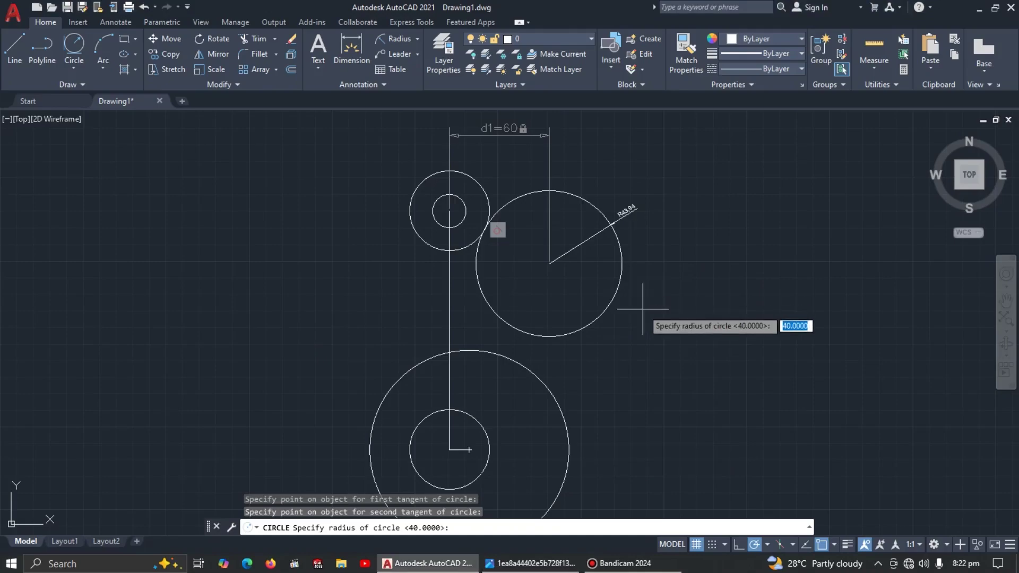
pyautogui.write('162')
pyautogui.press('Return')
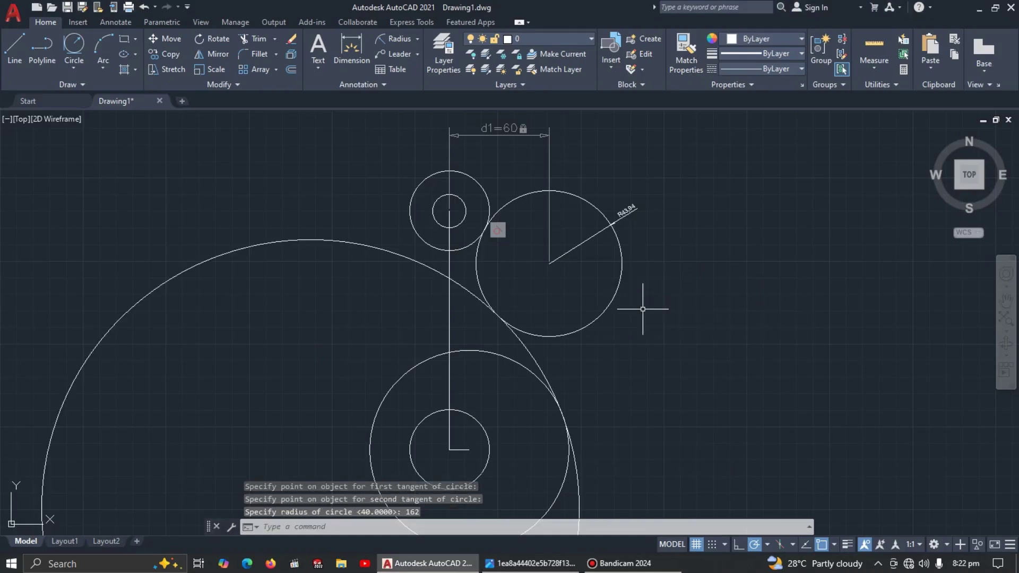
pyautogui.scroll(-3, 641, 309)
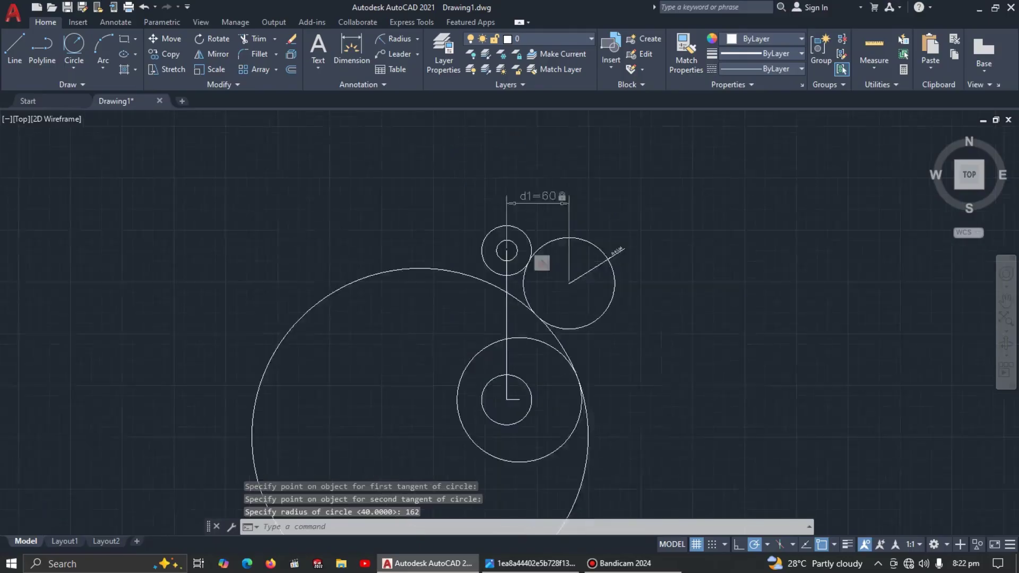
pyautogui.scroll(1, 630, 375)
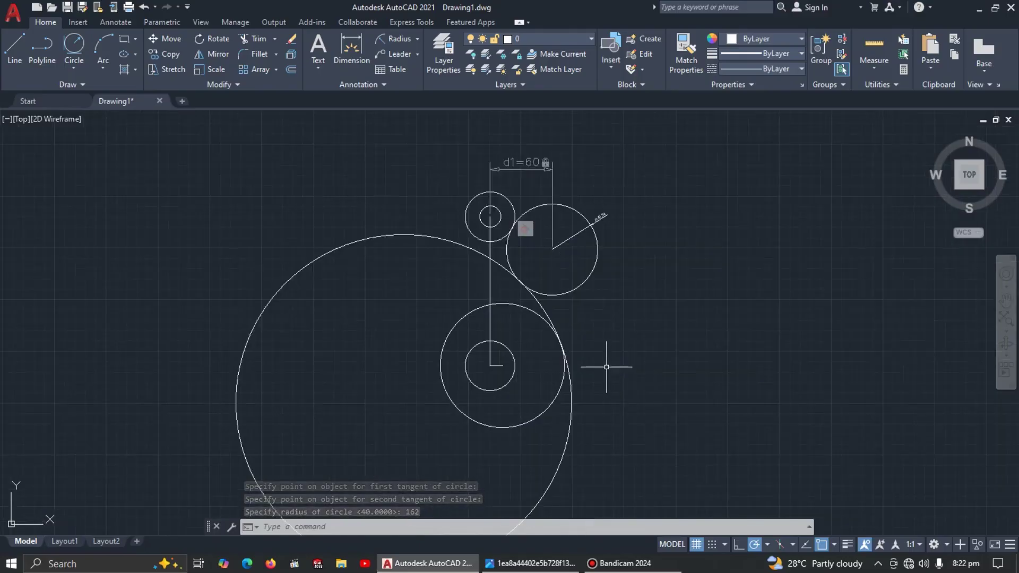
# - Trim the upper right circle and the radius 162 circle down to the connected arcs forming the hook's right-hand outline
pyautogui.write('tr')
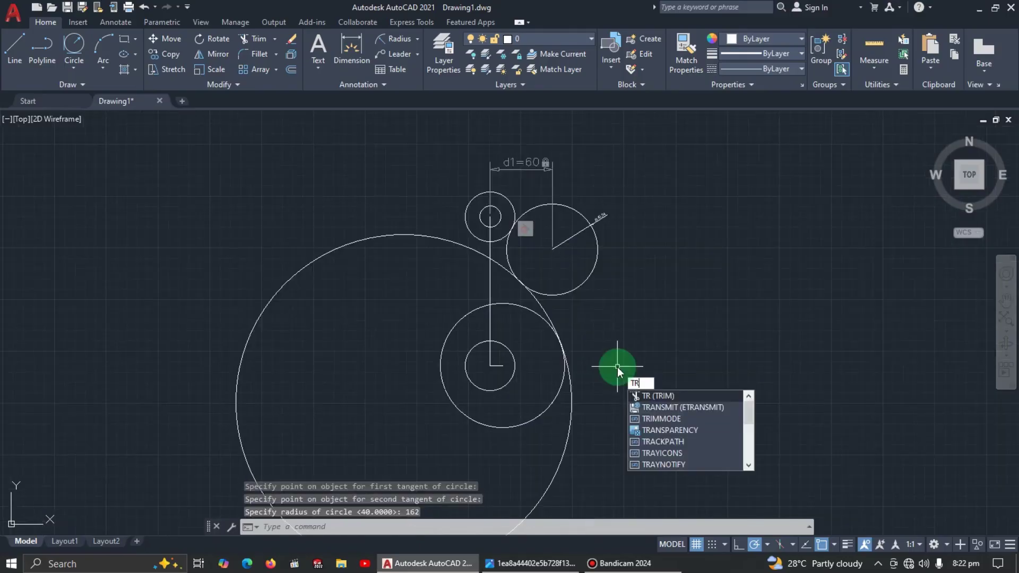
pyautogui.press('Return')
pyautogui.click(593, 265)
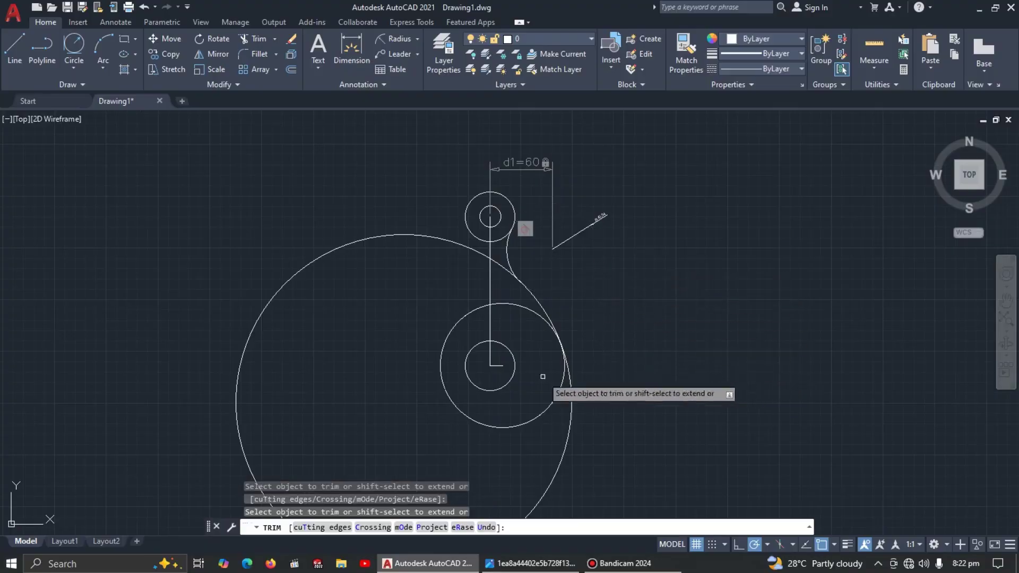
pyautogui.click(366, 240)
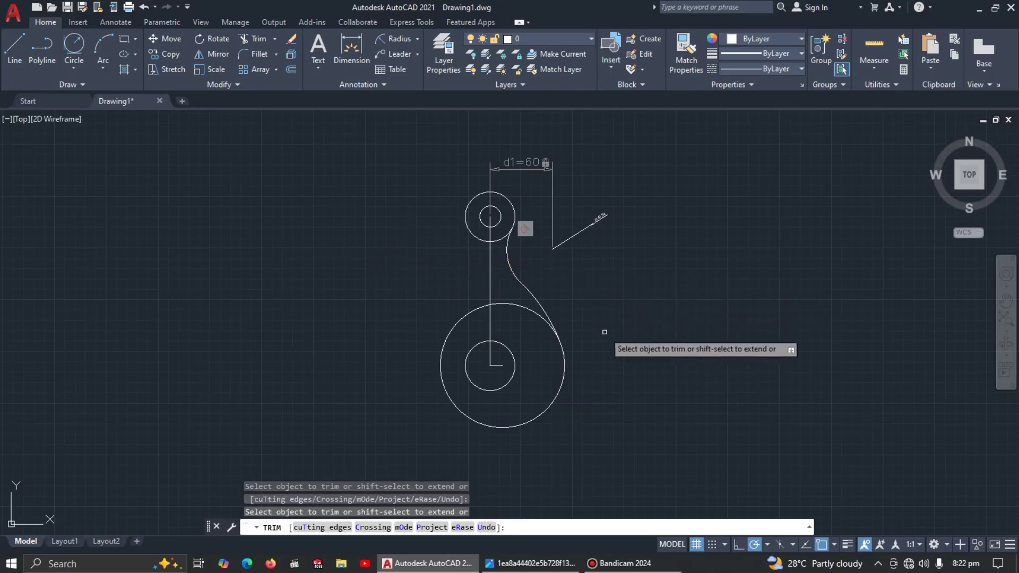
pyautogui.hotkey('alt', 'Tab')
pyautogui.click(562, 349)
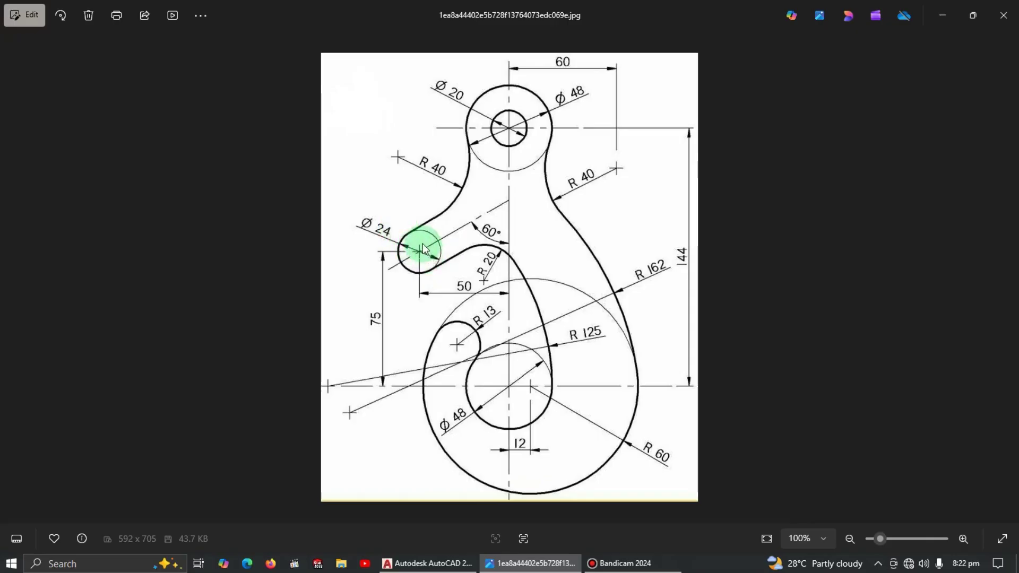
pyautogui.hotkey('alt', 'Tab')
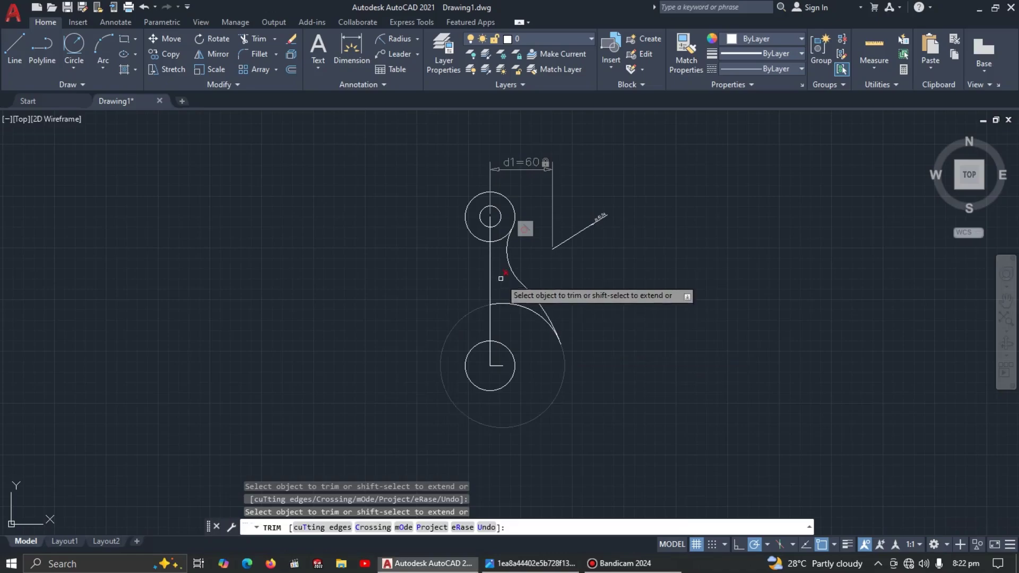
pyautogui.press('Escape')
pyautogui.press('Escape')
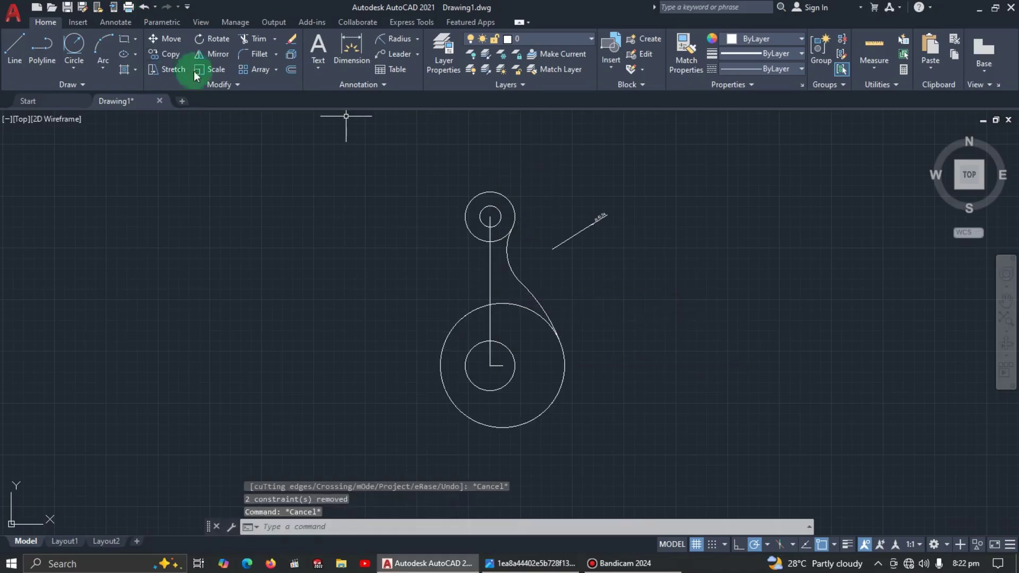
# - Offset the vertical centre line by 50 to its left side to locate the small circle's centre
pyautogui.click(292, 71)
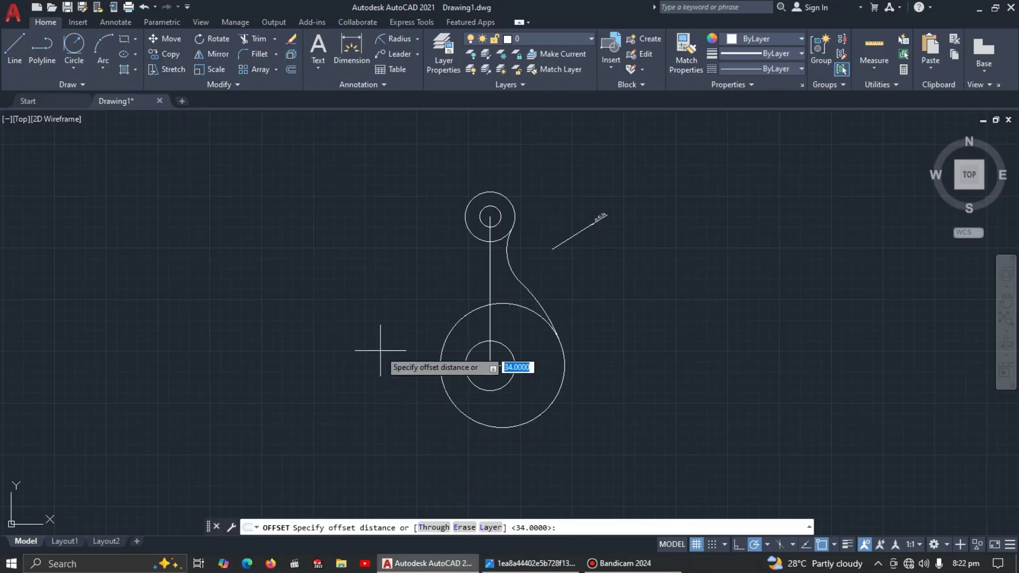
pyautogui.write('50')
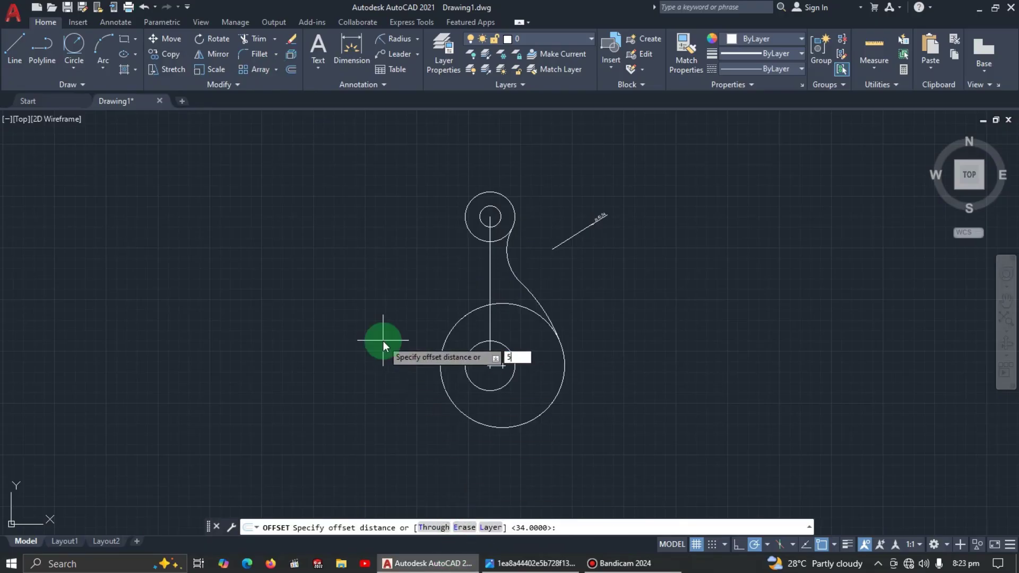
pyautogui.press('Return')
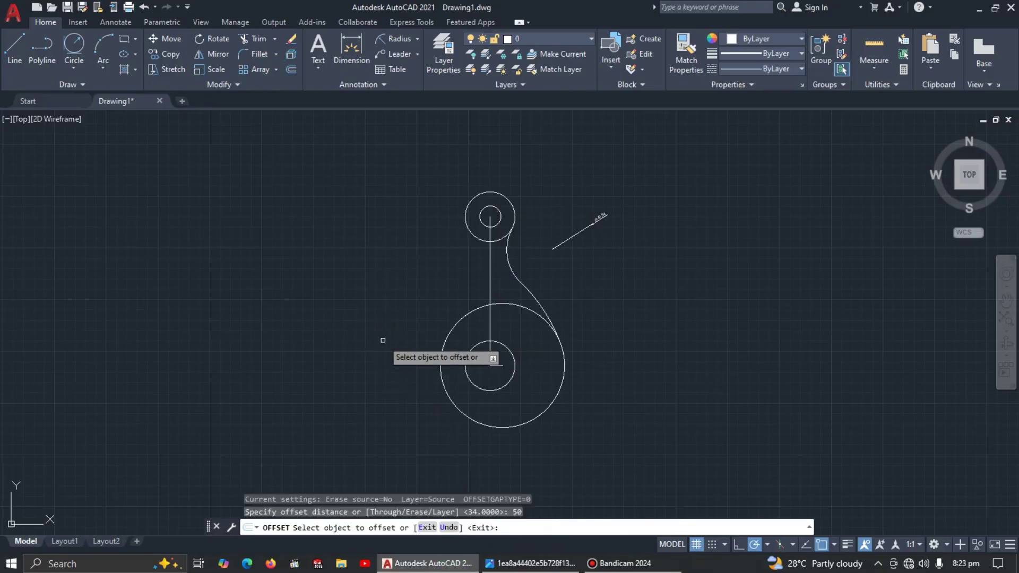
pyautogui.click(490, 280)
pyautogui.click(419, 279)
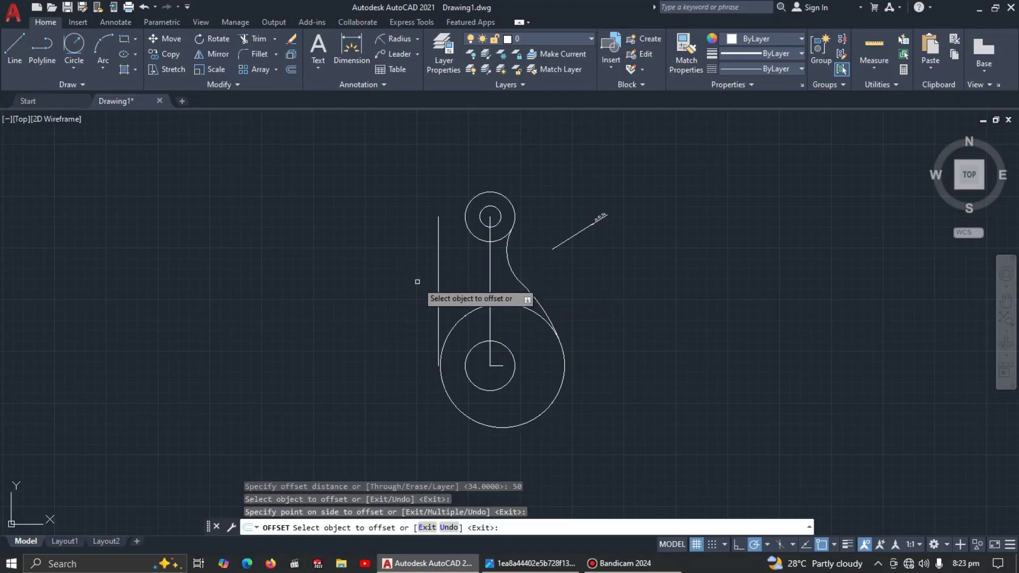
pyautogui.press('Escape')
# - Extend the short horizontal line at the lower circles' centres leftward to meet the offset vertical line
pyautogui.hotkey('alt', 'Tab')
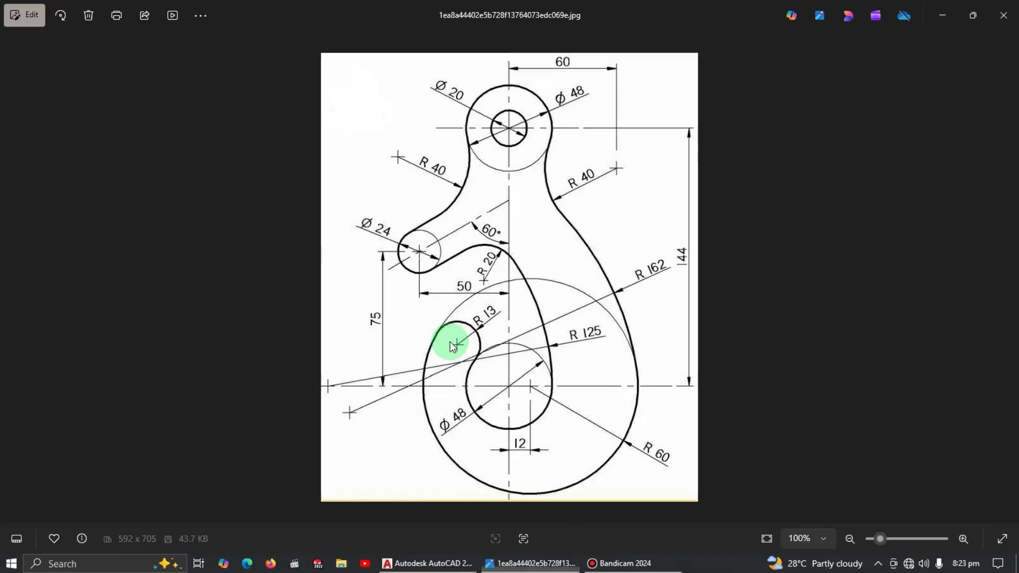
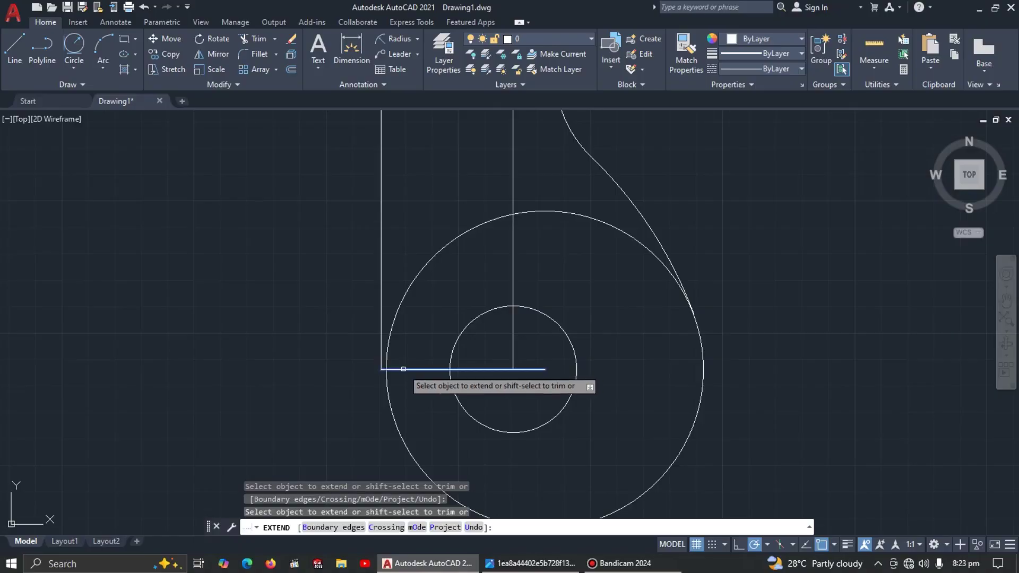
pyautogui.press('Escape')
pyautogui.scroll(-2, 436, 350)
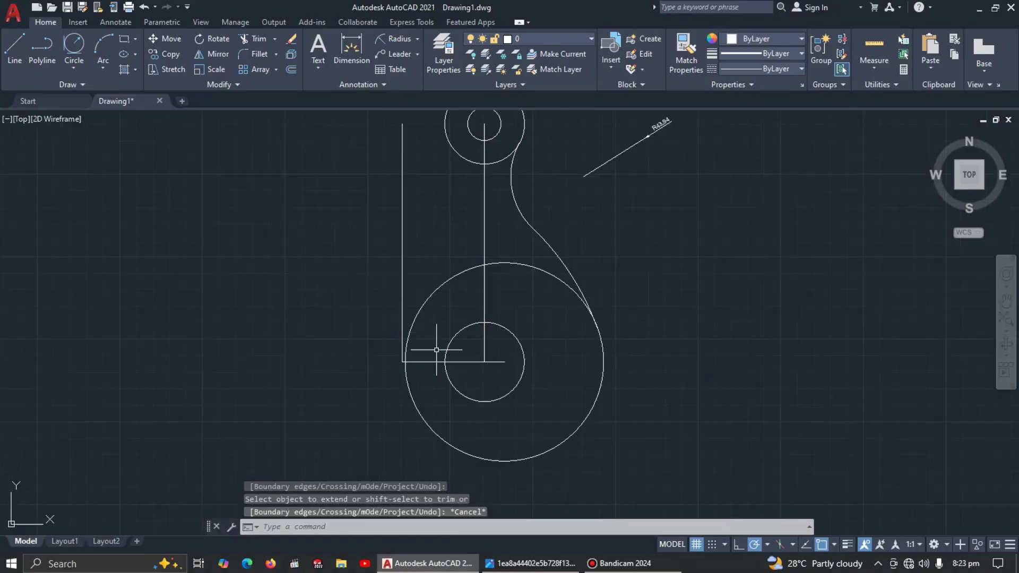
pyautogui.scroll(5, 401, 361)
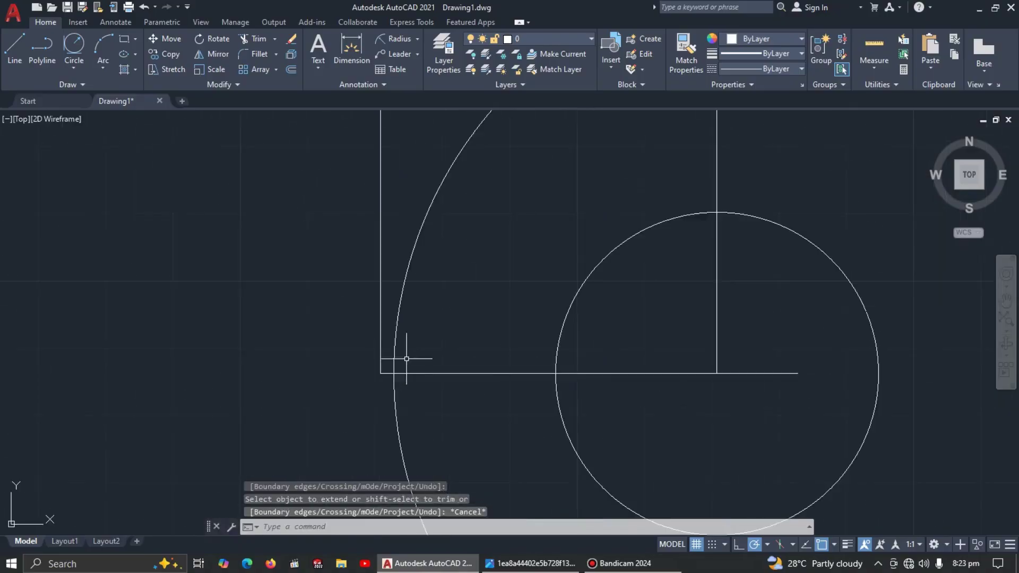
pyautogui.scroll(-3, 390, 363)
pyautogui.scroll(-2, 405, 357)
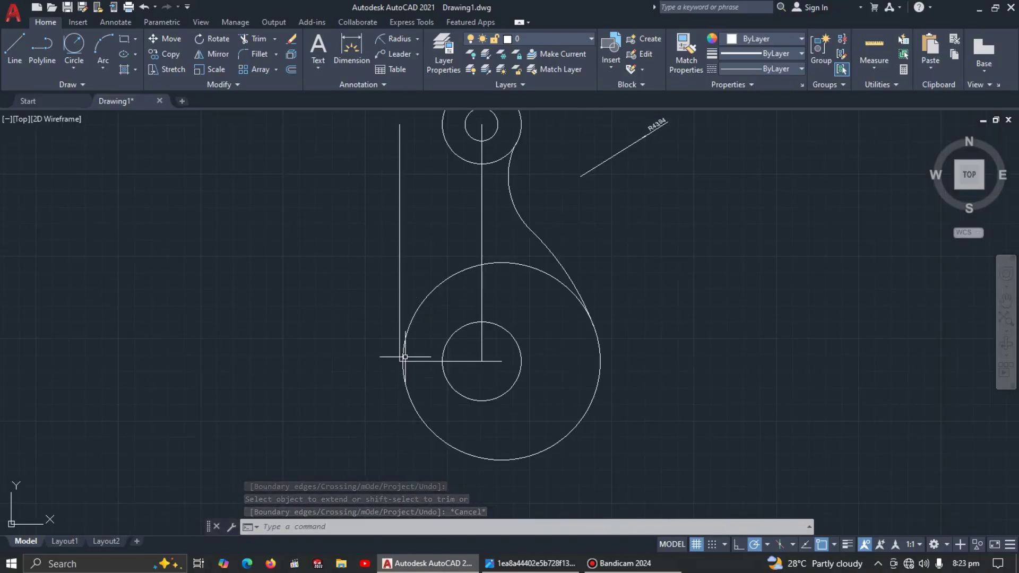
pyautogui.hotkey('alt', 'Tab')
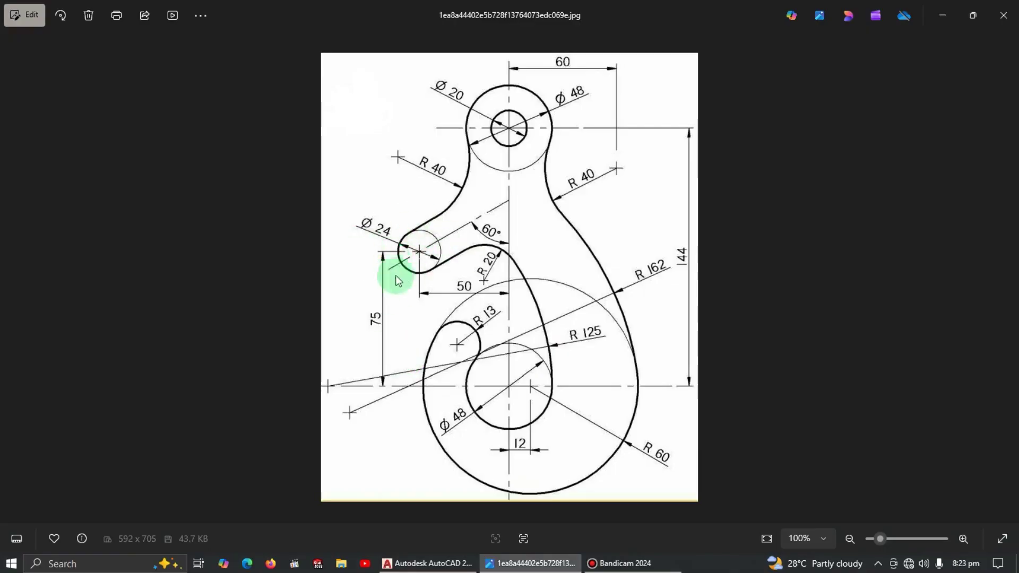
pyautogui.hotkey('alt', 'Tab')
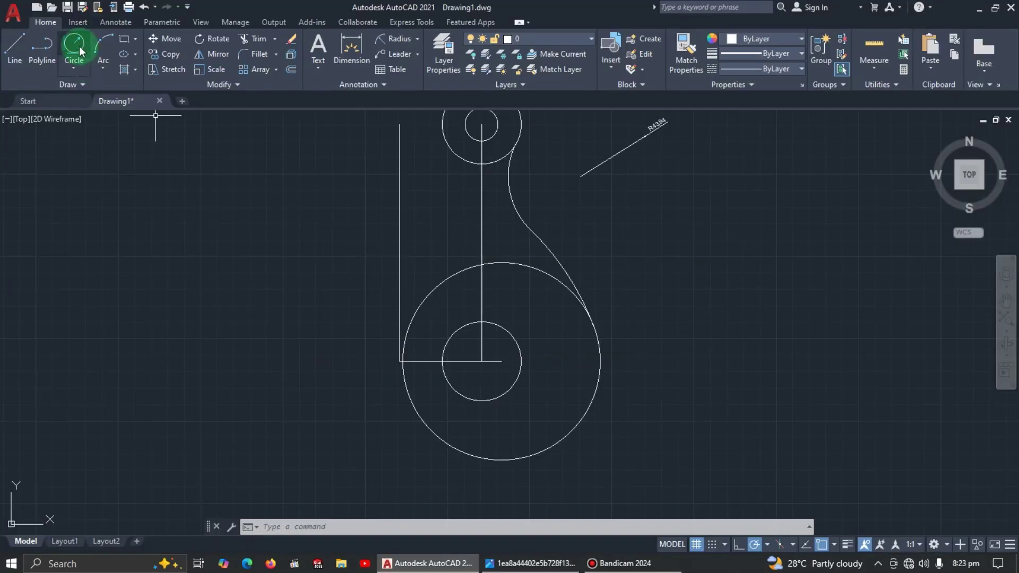
pyautogui.click(73, 68)
pyautogui.hotkey('alt', 'Tab')
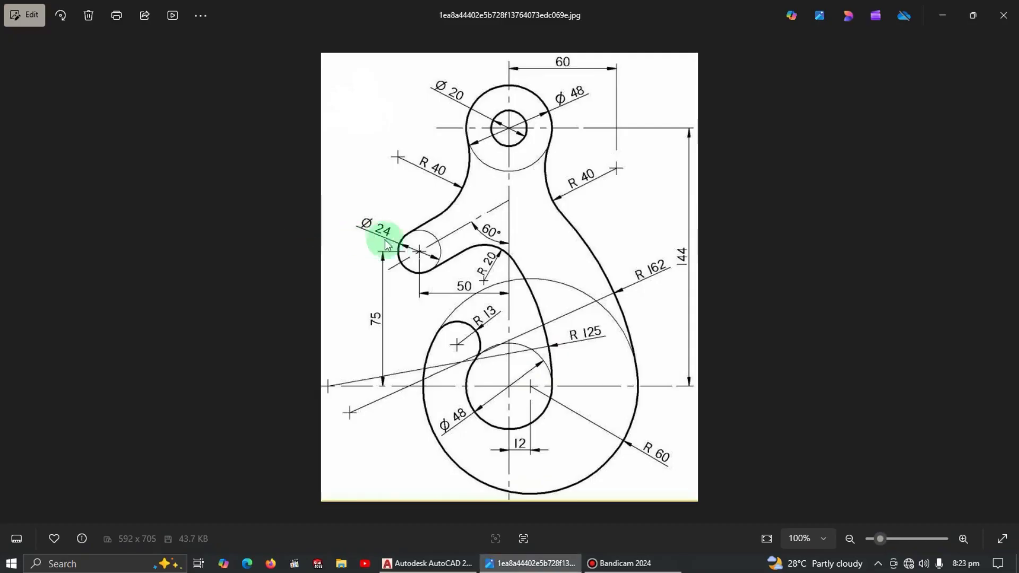
pyautogui.hotkey('alt', 'Tab')
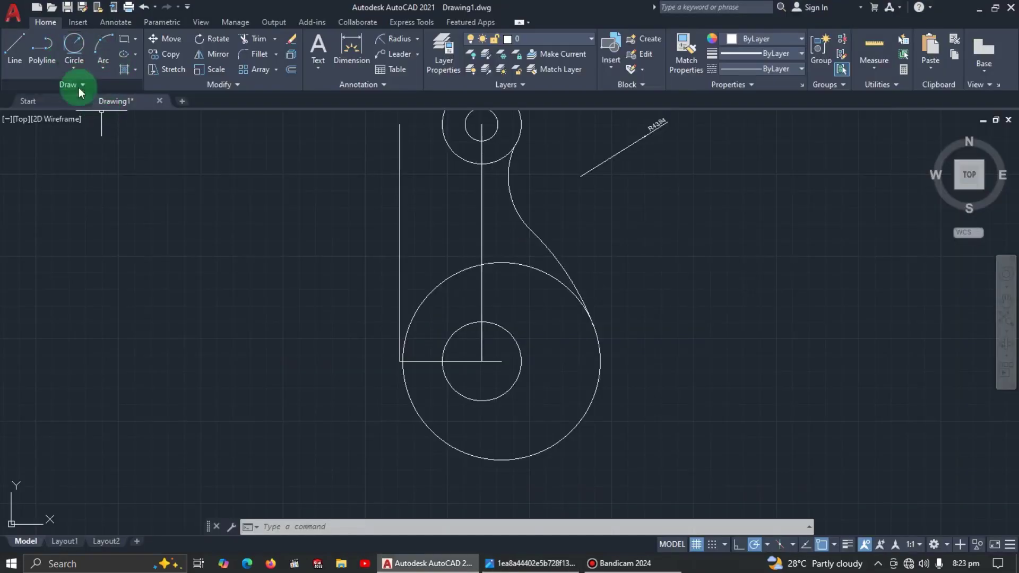
pyautogui.click(74, 68)
pyautogui.click(106, 106)
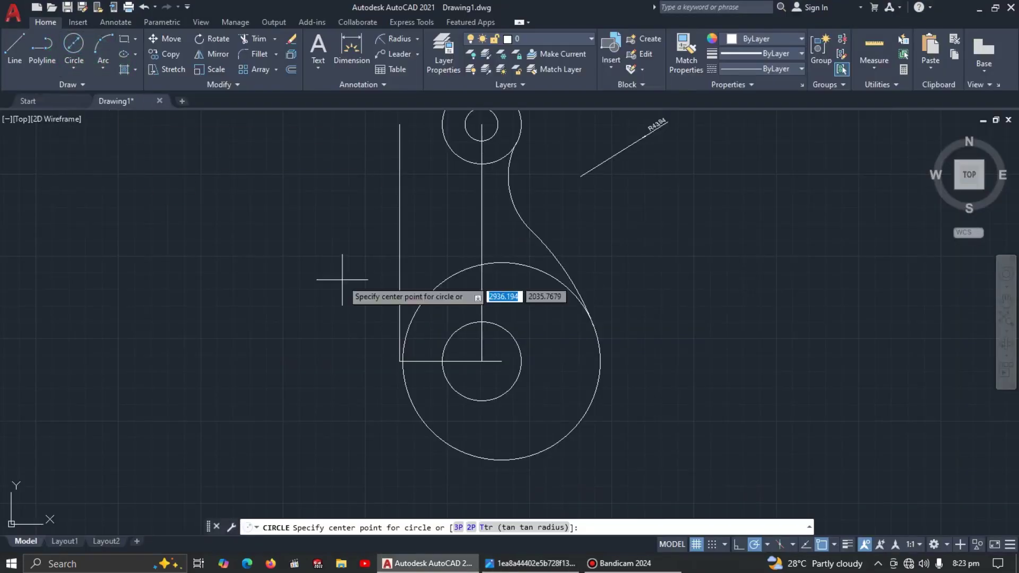
pyautogui.scroll(5, 403, 361)
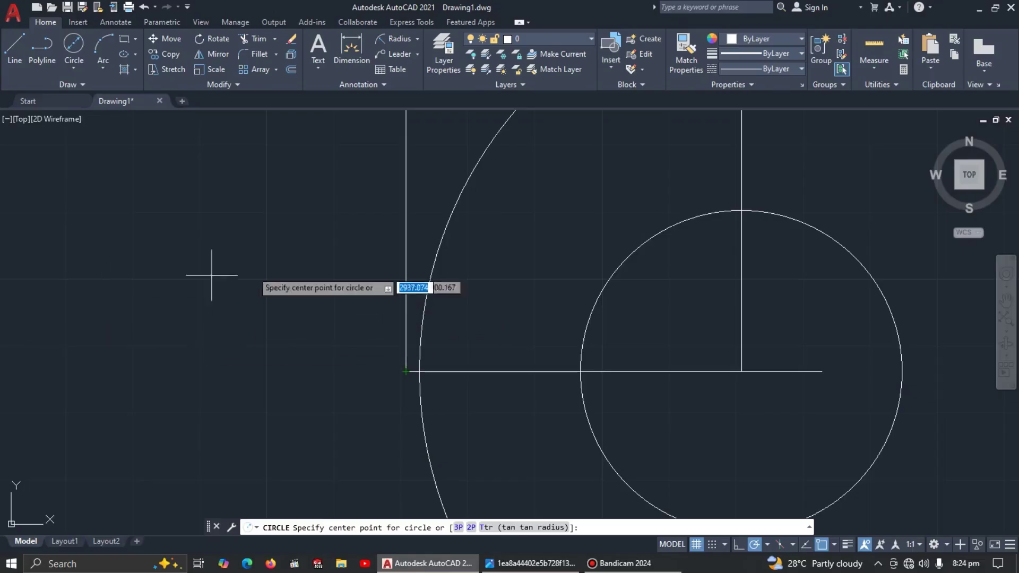
pyautogui.press('Escape')
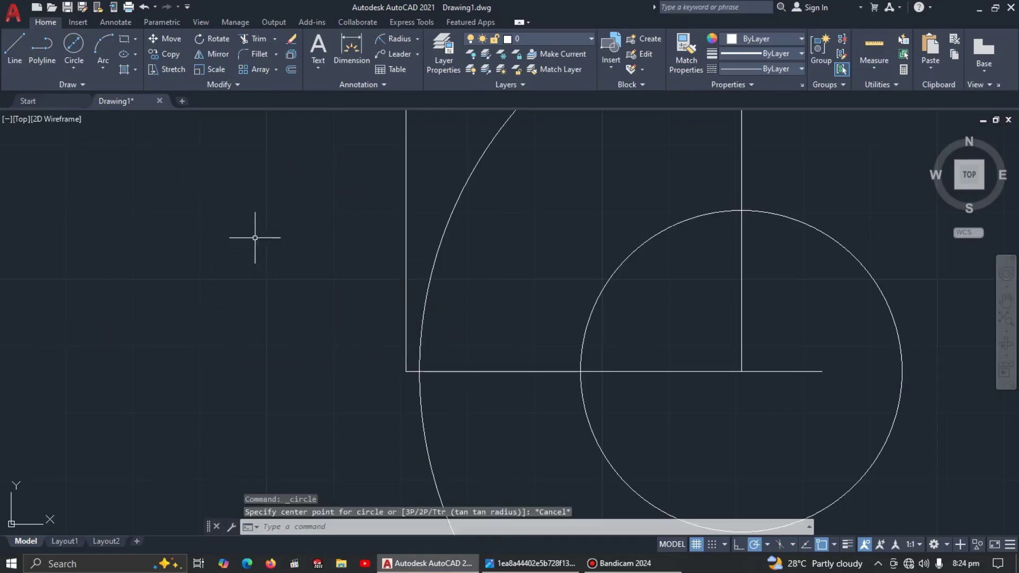
# - Draw a 24 diameter circle centred 75 above the lower end of the offset vertical line, as dimensioned in the reference image
pyautogui.click(74, 43)
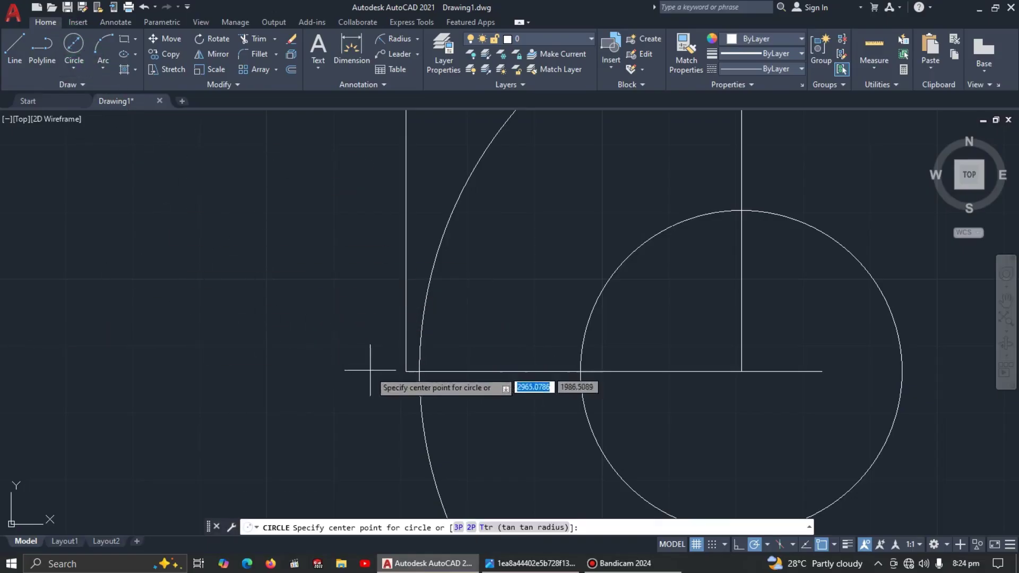
pyautogui.scroll(-4, 371, 369)
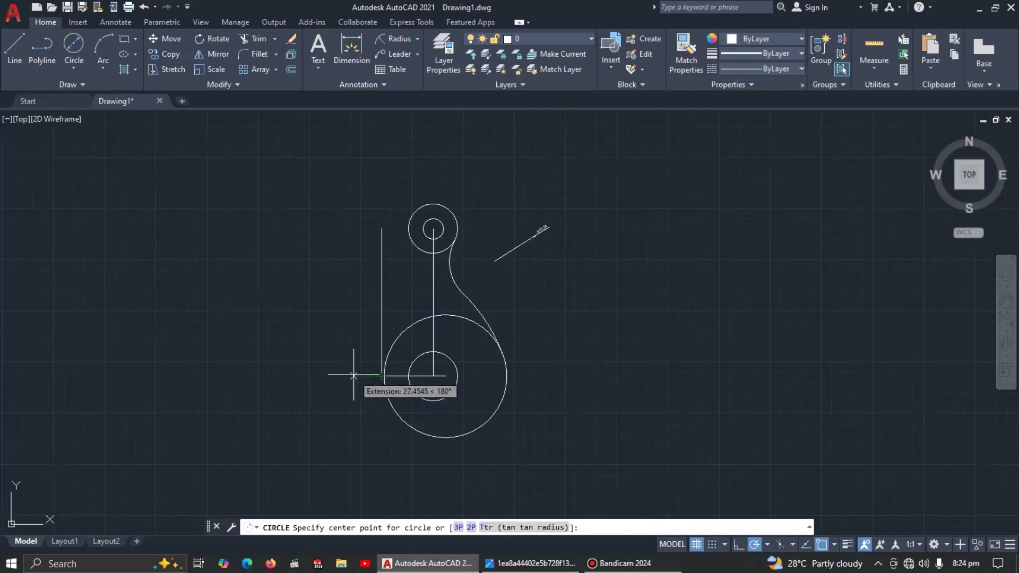
pyautogui.scroll(2, 355, 370)
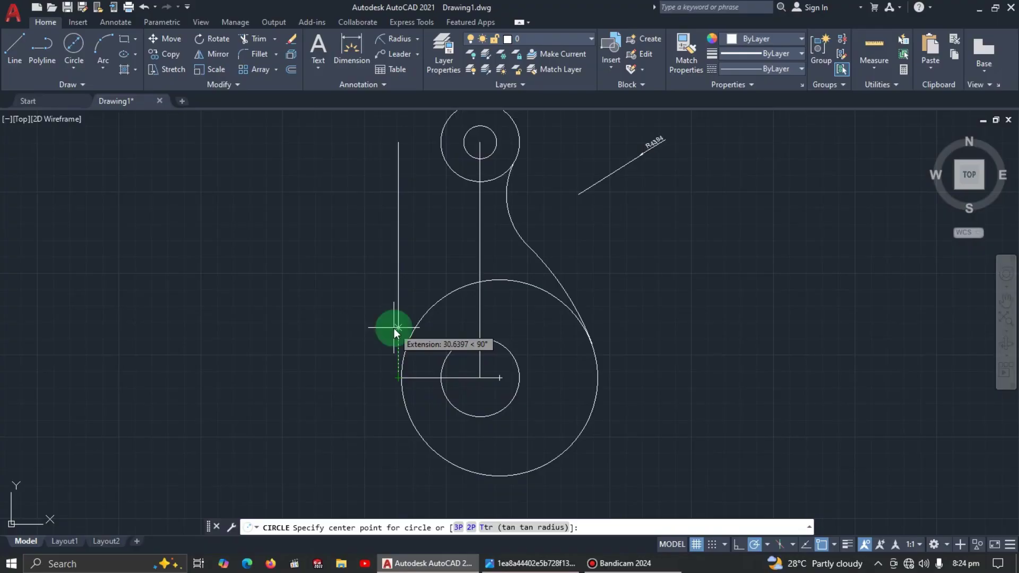
pyautogui.write('75')
pyautogui.press('Return')
pyautogui.hotkey('alt', 'Tab')
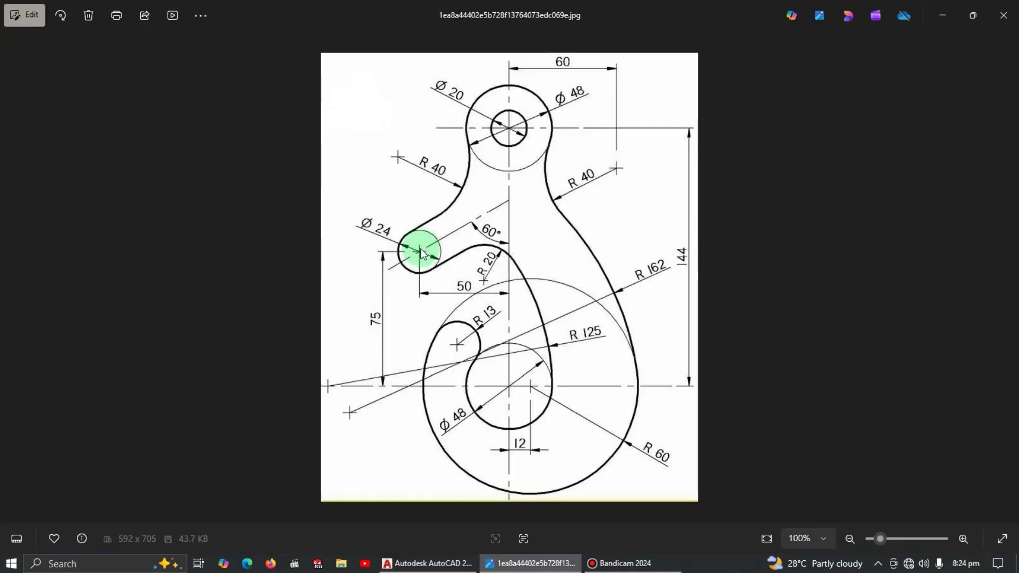
pyautogui.hotkey('alt', 'Tab')
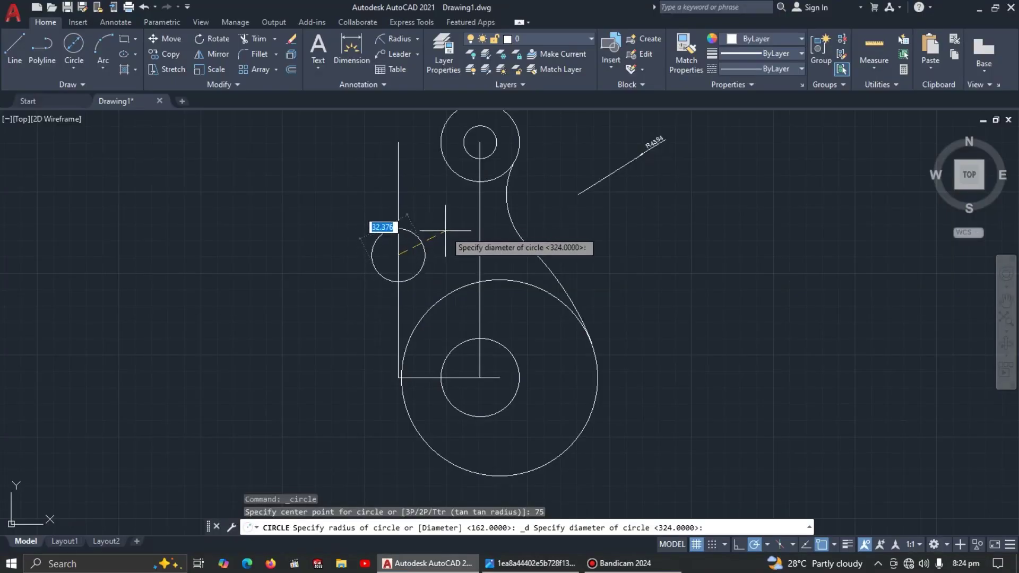
pyautogui.hotkey('alt', 'Tab')
pyautogui.hotkey('alt', 'Tab')
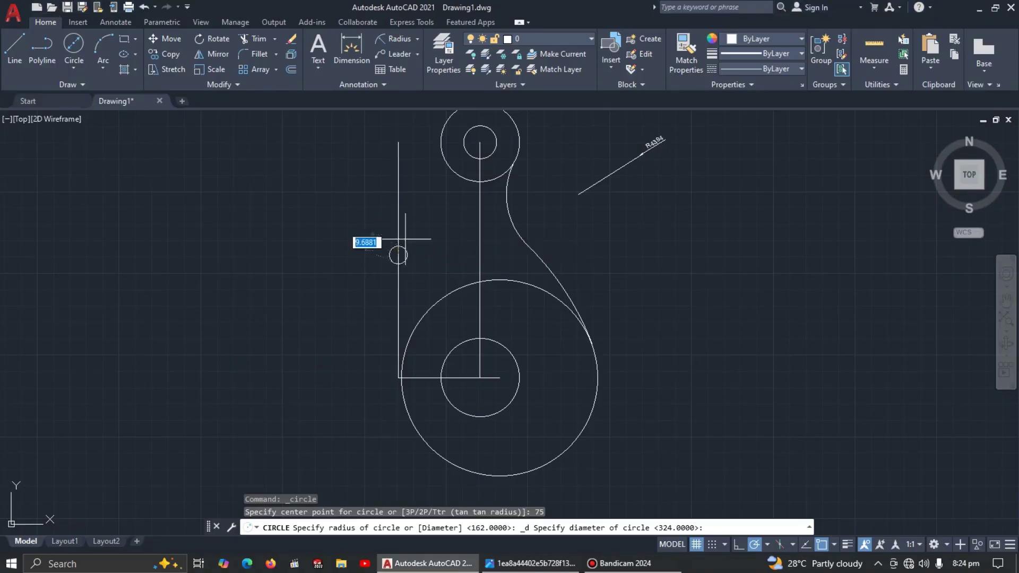
pyautogui.write('24')
pyautogui.press('Return')
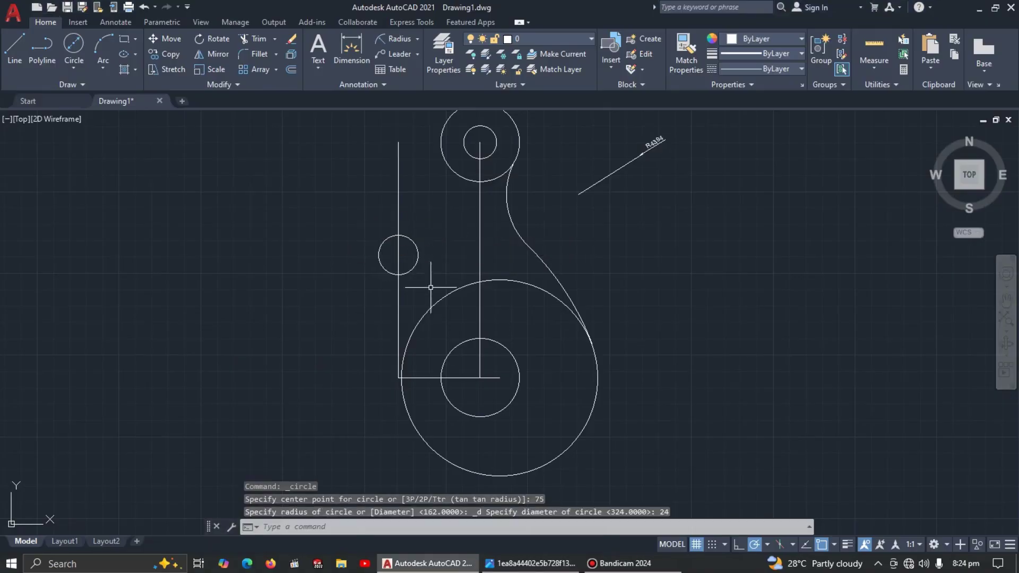
# - Try drawing a line at a 30° angle from the small circle's centre to the vertical centre line, and erase that trial line
pyautogui.scroll(2, 410, 245)
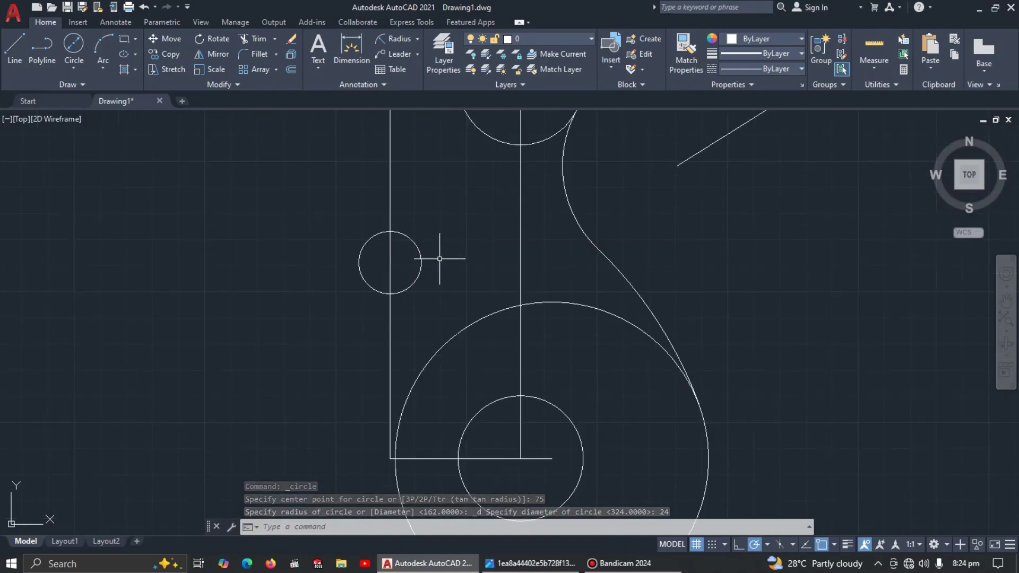
pyautogui.click(24, 68)
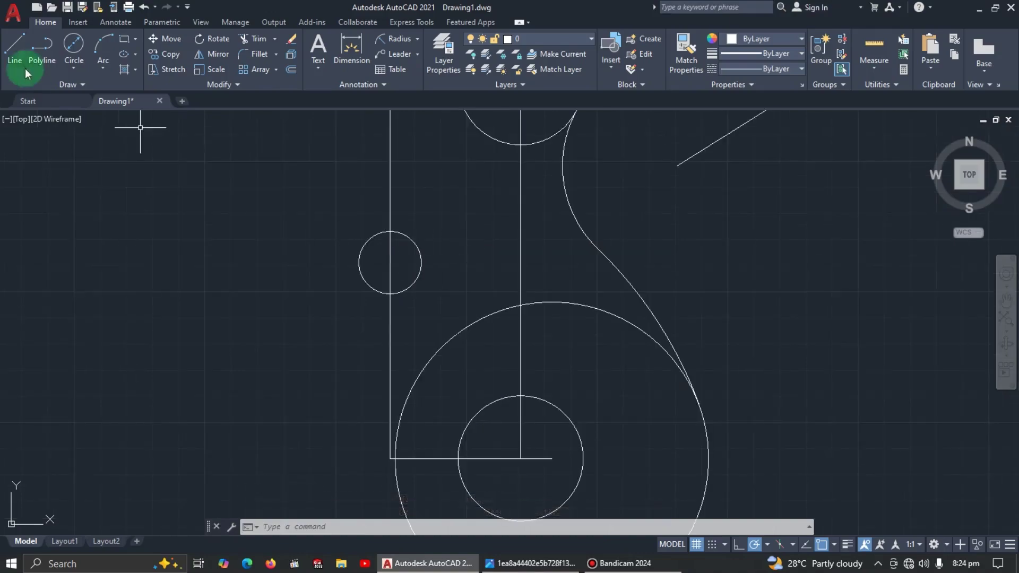
pyautogui.click(7, 46)
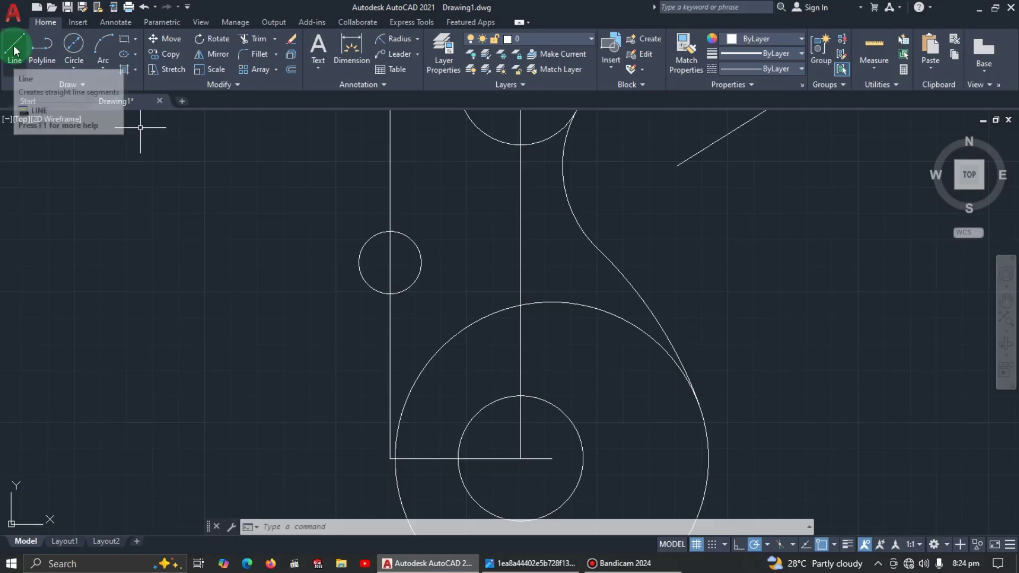
pyautogui.click(12, 45)
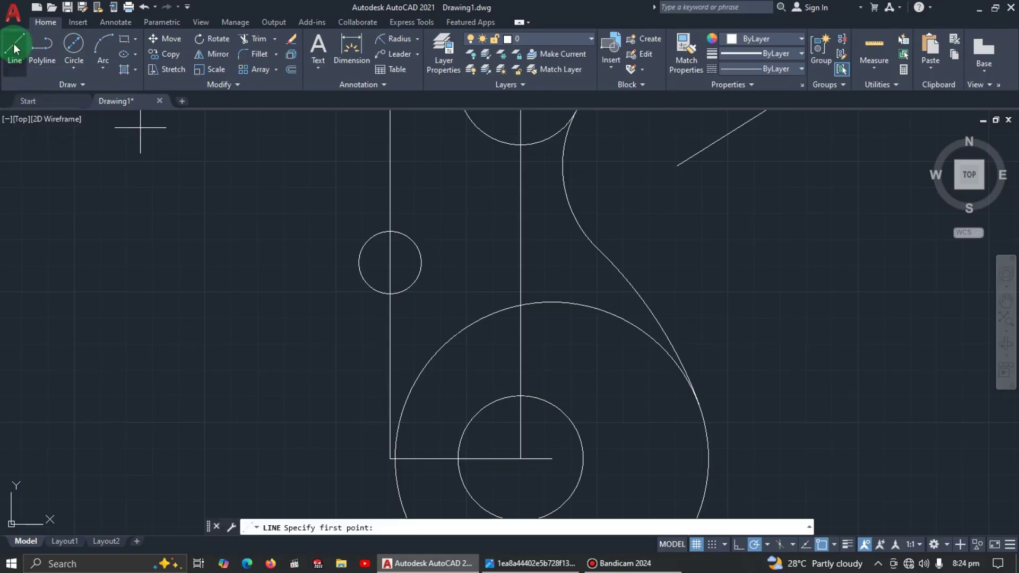
pyautogui.click(390, 262)
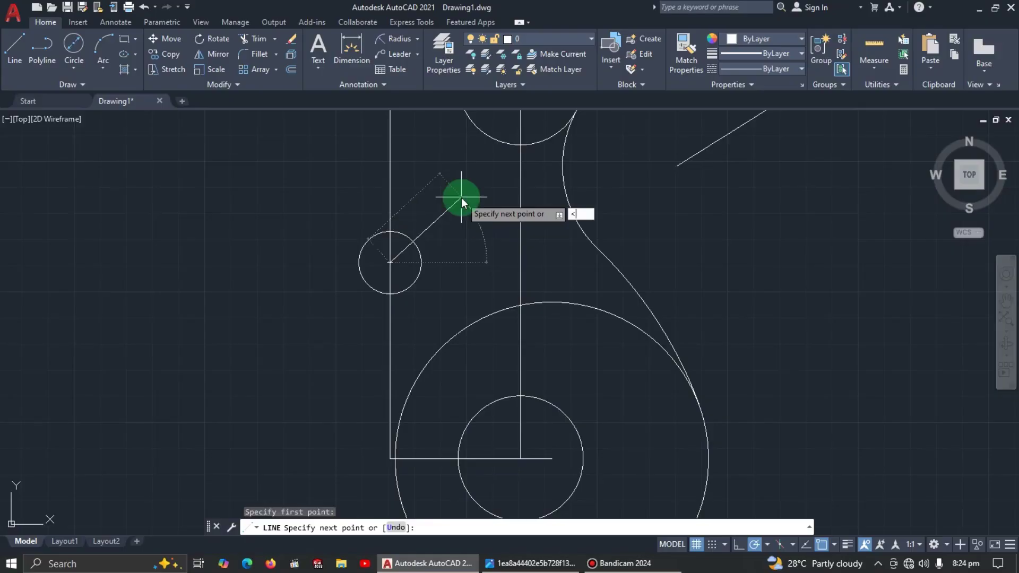
pyautogui.write('30')
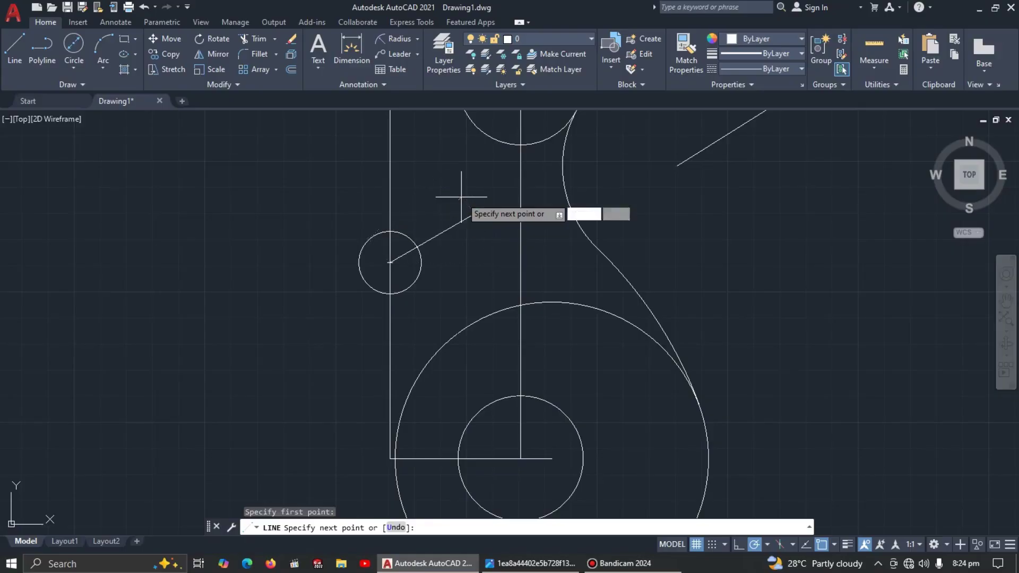
pyautogui.press('Return')
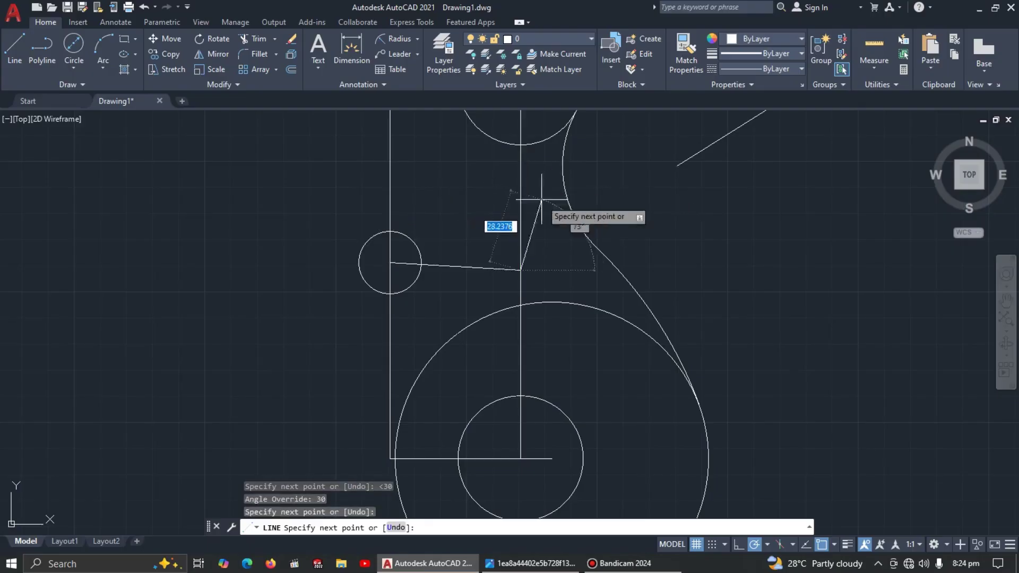
pyautogui.click(526, 265)
pyautogui.press('Escape')
pyautogui.click(473, 267)
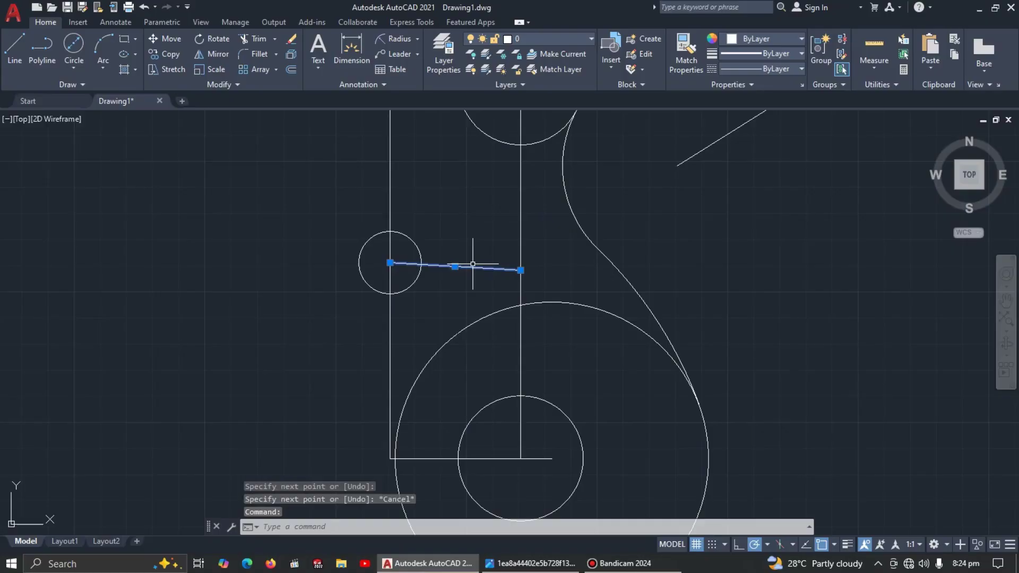
pyautogui.press('Delete')
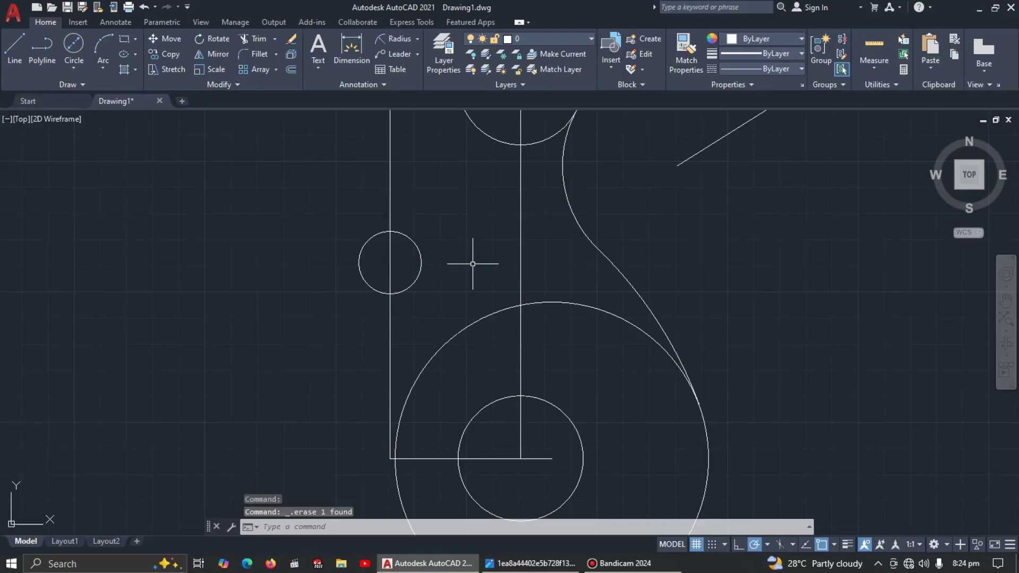
# - Draw a short line at a 30° angle from the 24 diameter circle's centre, rising towards the vertical centre line
pyautogui.click(16, 50)
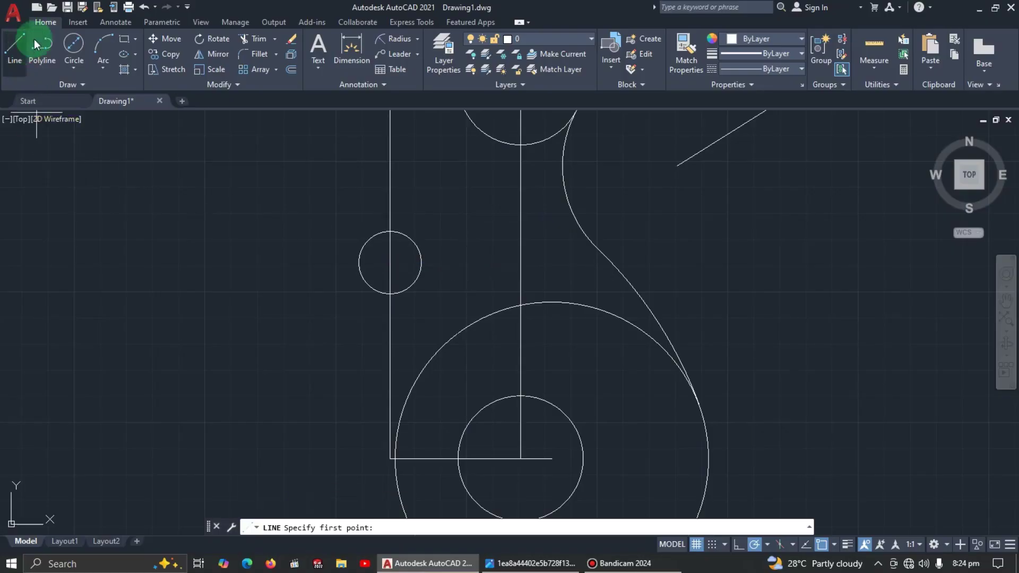
pyautogui.click(390, 263)
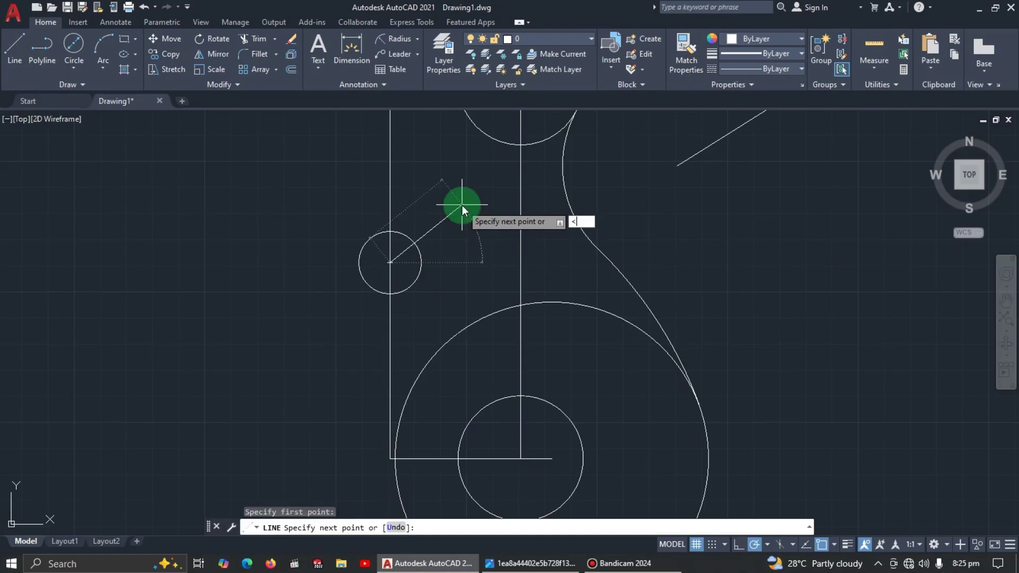
pyautogui.write('<30')
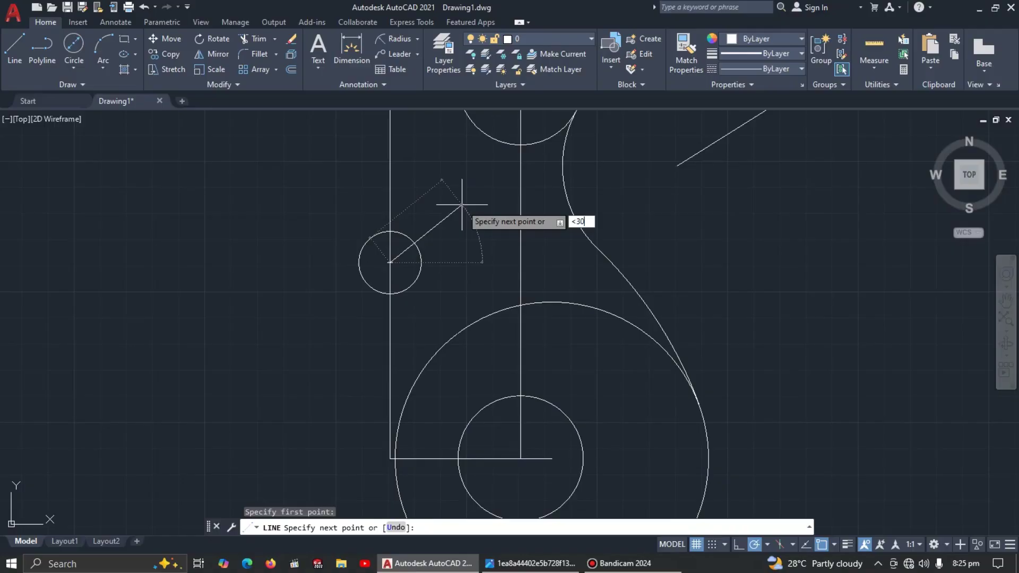
pyautogui.press('Return')
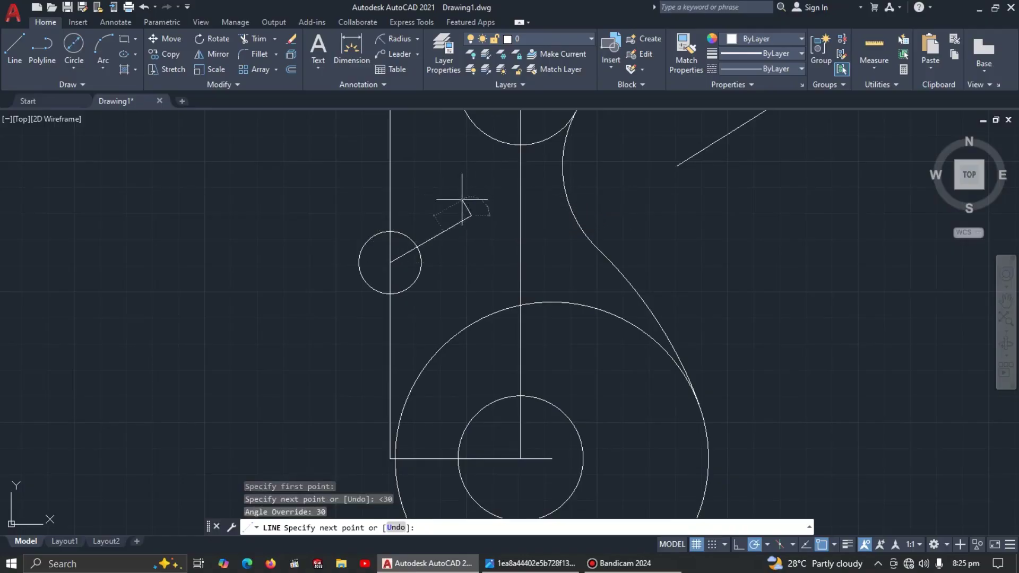
pyautogui.click(462, 200)
pyautogui.press('Escape')
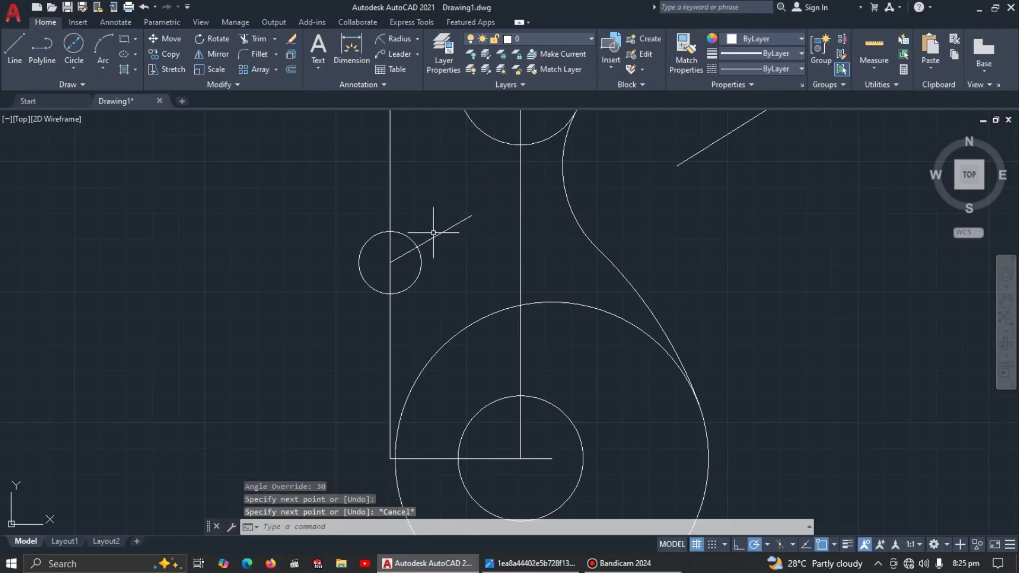
pyautogui.write('ex')
pyautogui.press('Return')
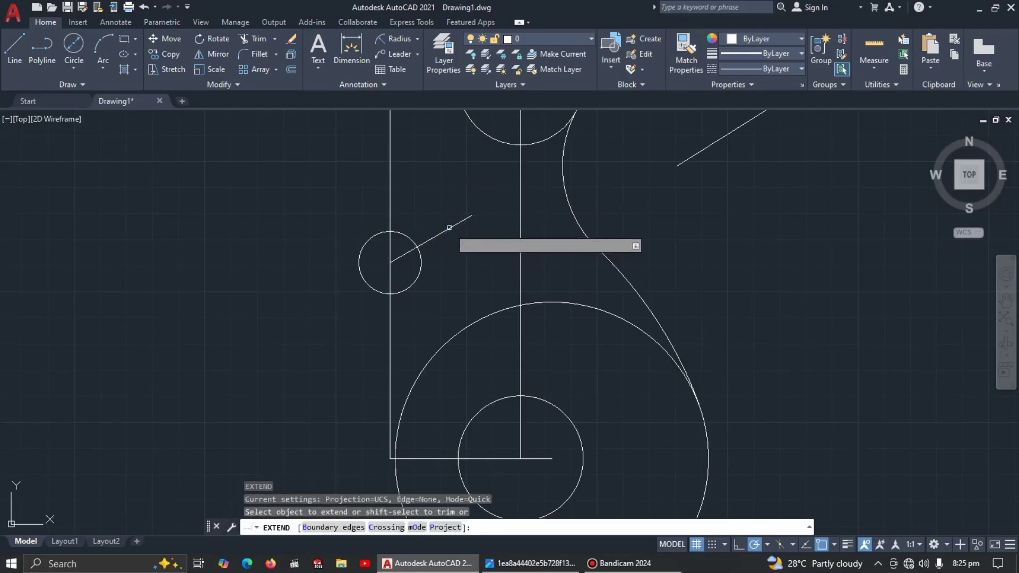
pyautogui.click(477, 210)
pyautogui.click(488, 210)
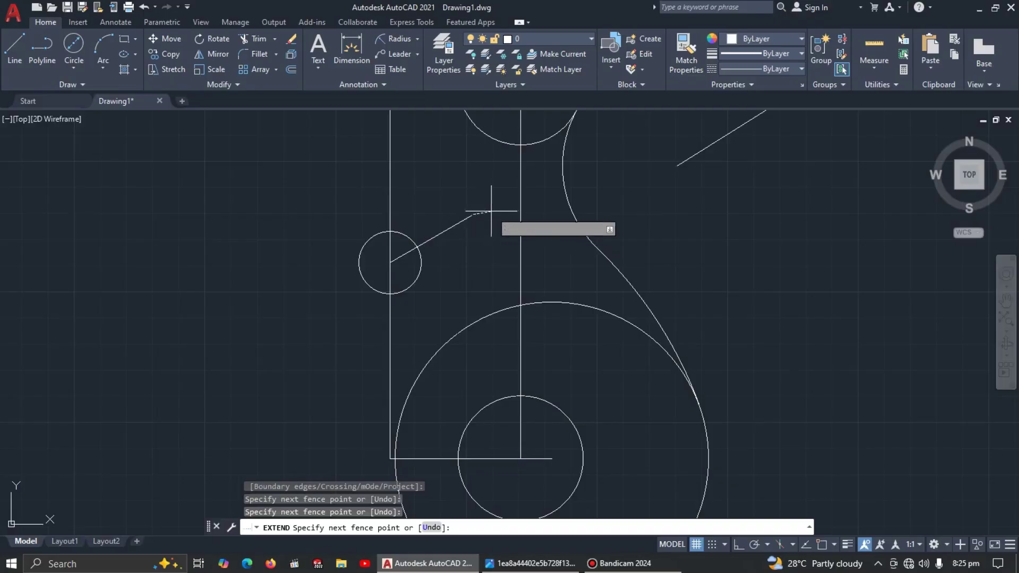
pyautogui.press('Escape')
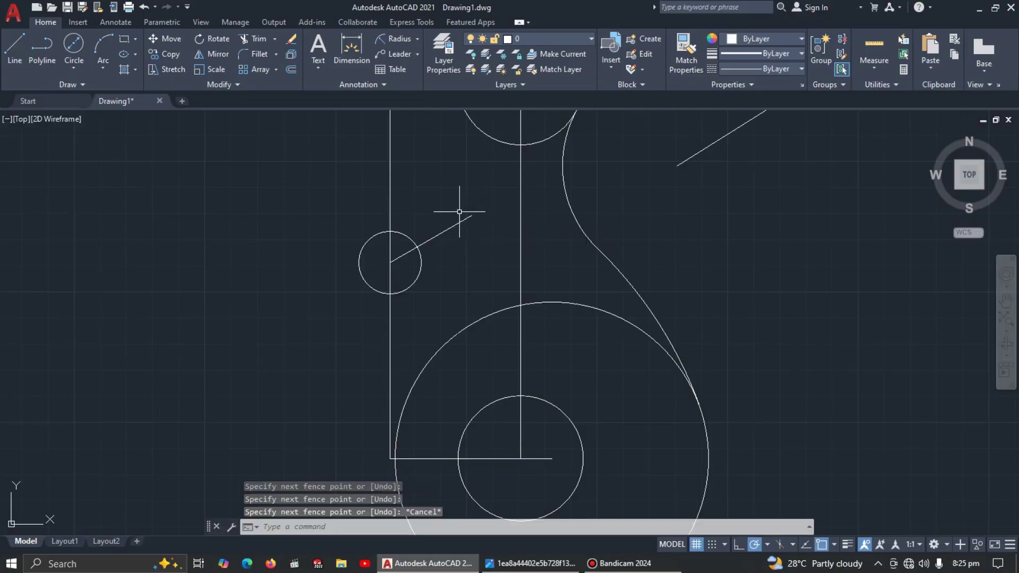
# - Extend the upper end of the 30° line to meet the vertical centre line
pyautogui.write('ex')
pyautogui.press('Return')
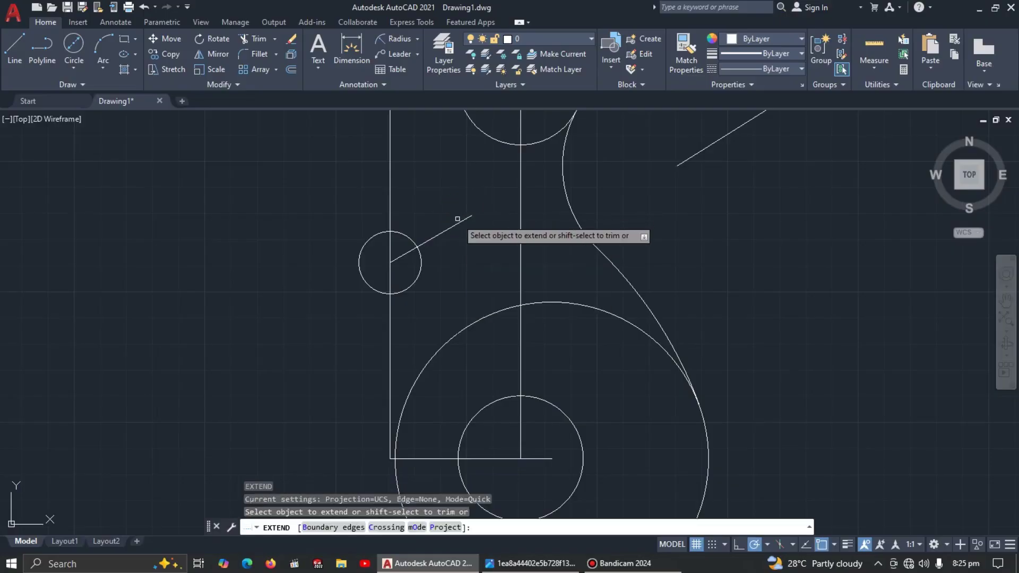
pyautogui.click(458, 218)
pyautogui.press('Escape')
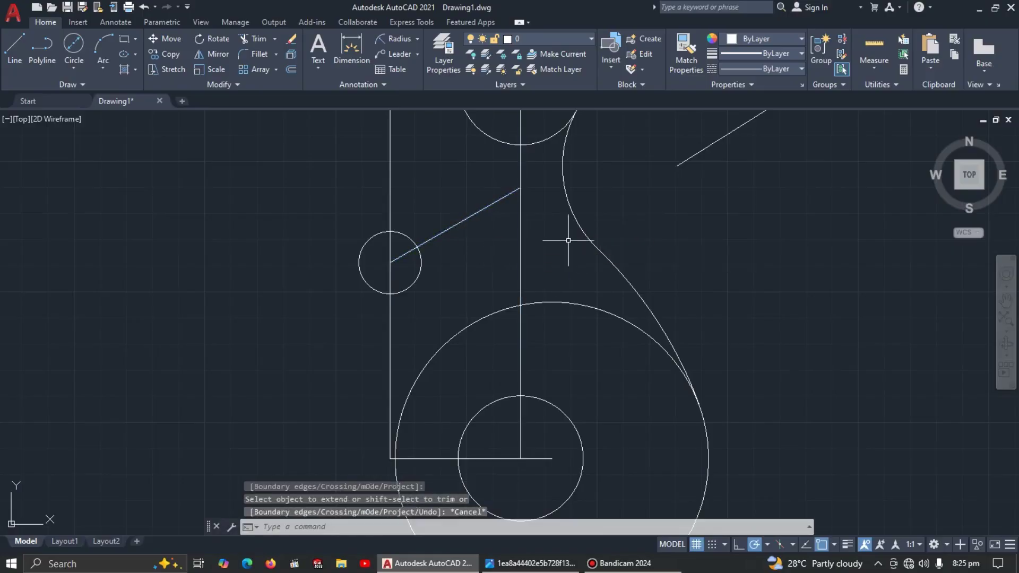
# - Check the angle between the inclined line and the vertical centre line with an angular dimension, without placing it
pyautogui.click(417, 40)
pyautogui.click(408, 111)
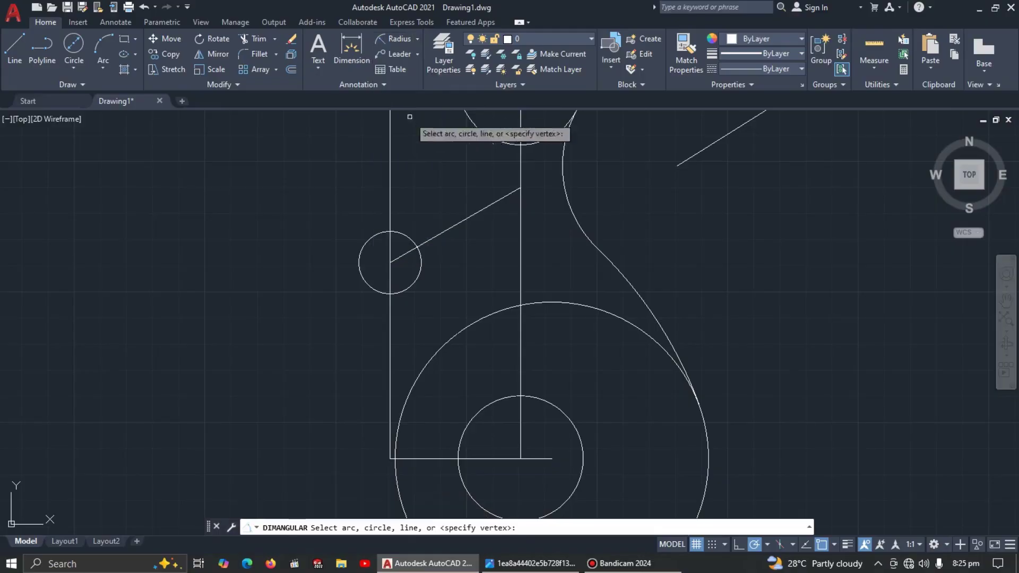
pyautogui.click(487, 208)
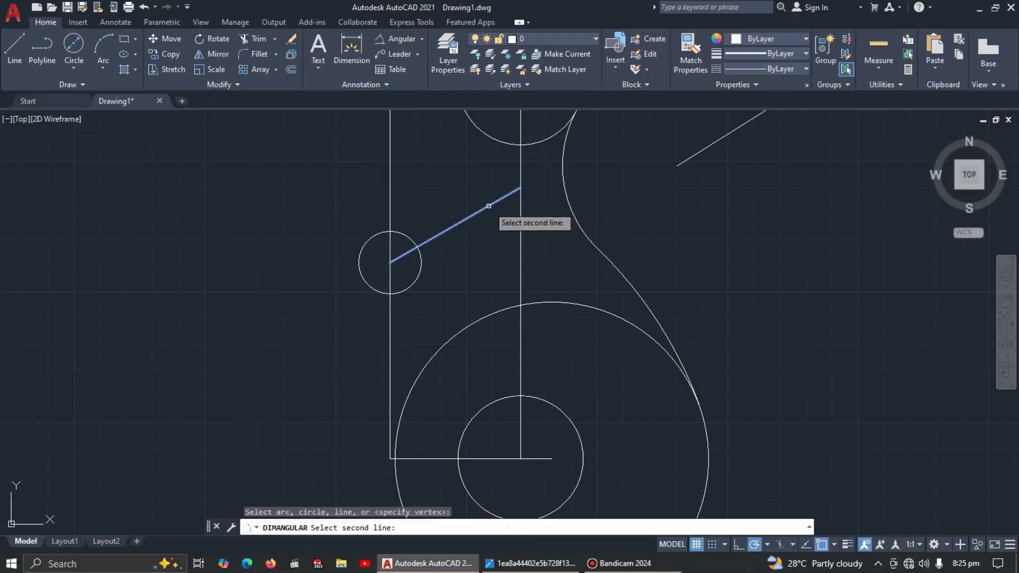
pyautogui.click(519, 234)
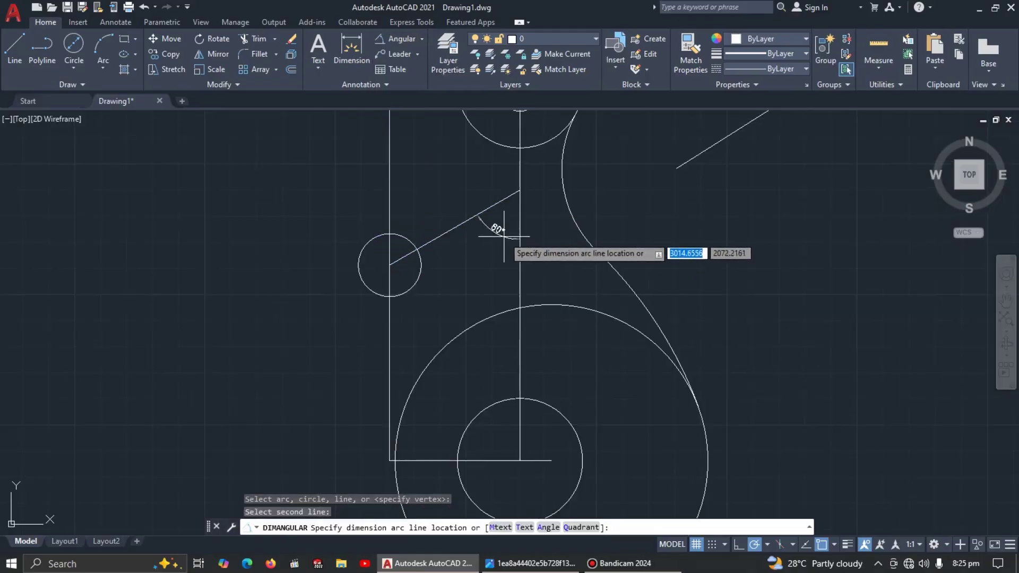
pyautogui.press('Escape')
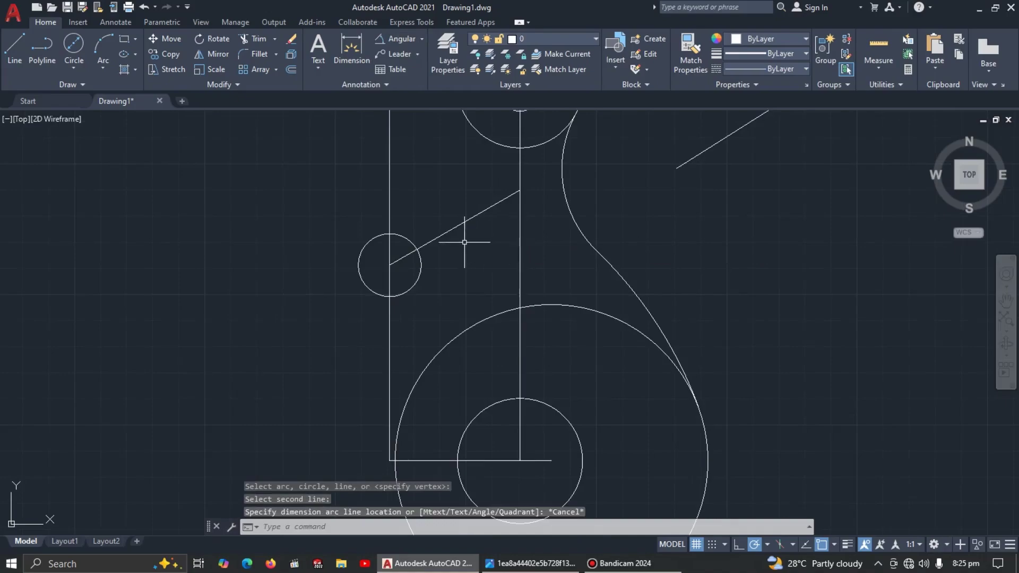
# - Trim away the part of the offset vertical line that rises above the small circle
pyautogui.scroll(-2, 467, 238)
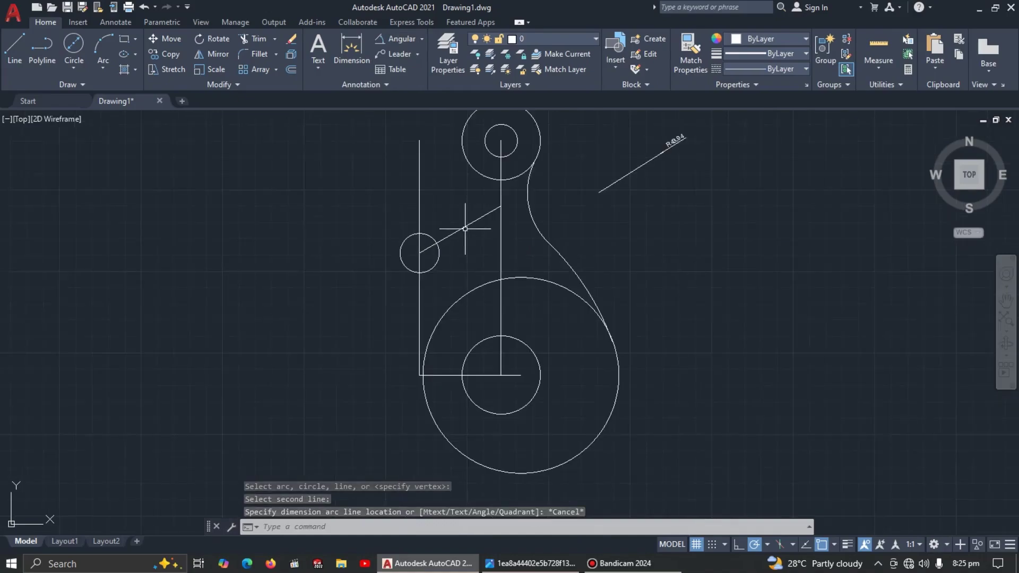
pyautogui.write('tr')
pyautogui.press('Return')
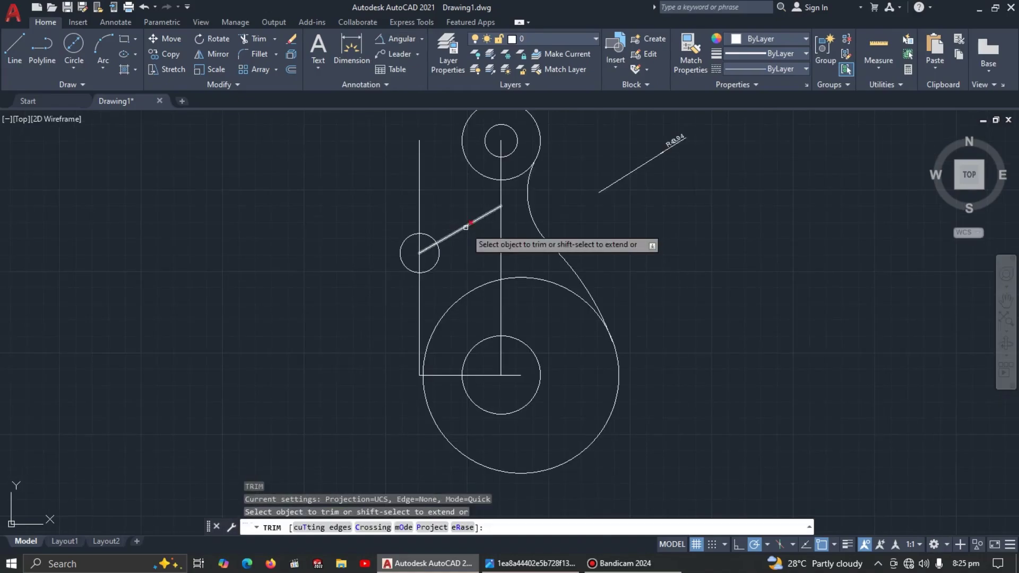
pyautogui.click(419, 190)
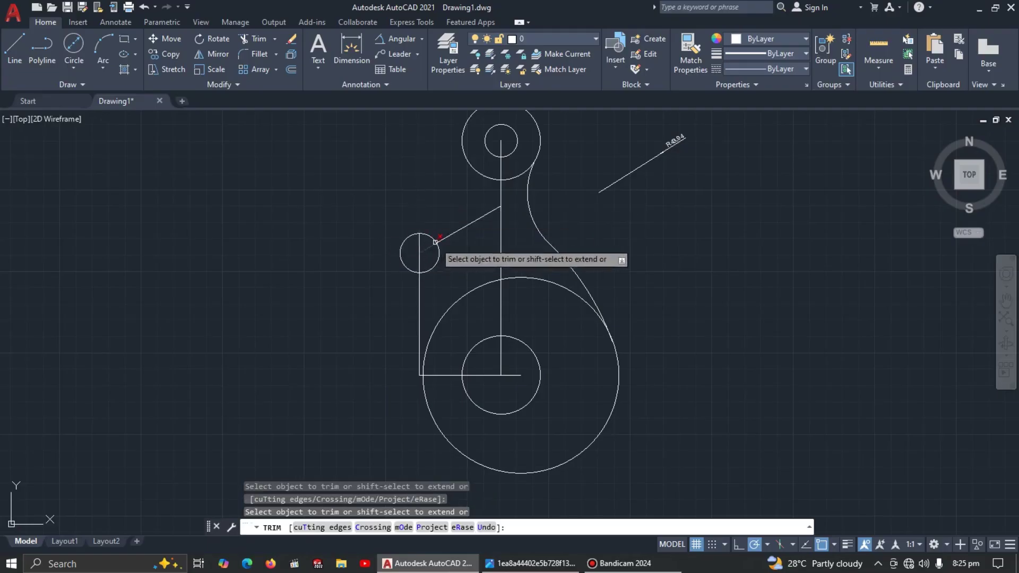
pyautogui.press('Escape')
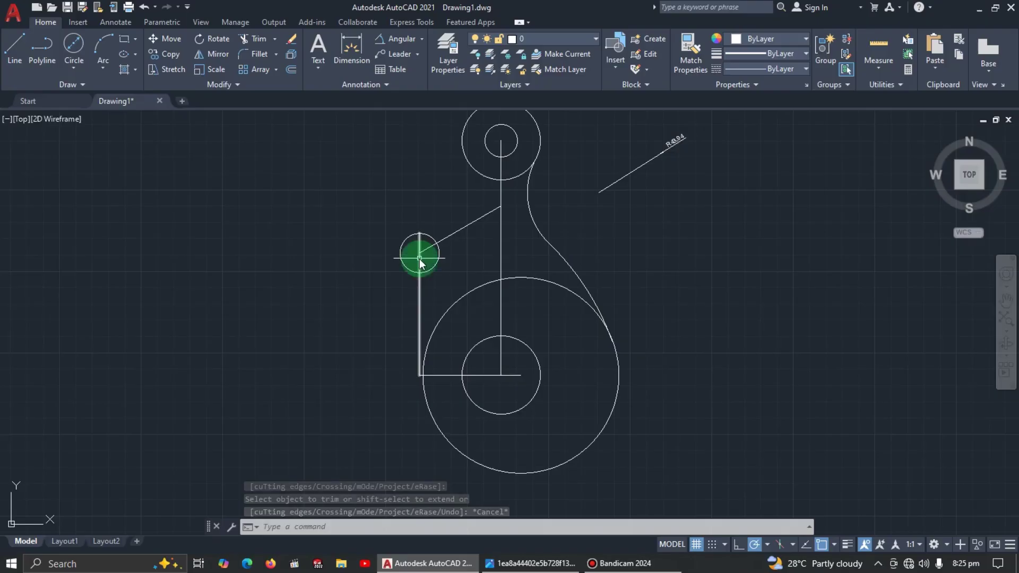
# - Extend the lower end of the inclined line through the small circle to its far side
pyautogui.write('ex')
pyautogui.press('Return')
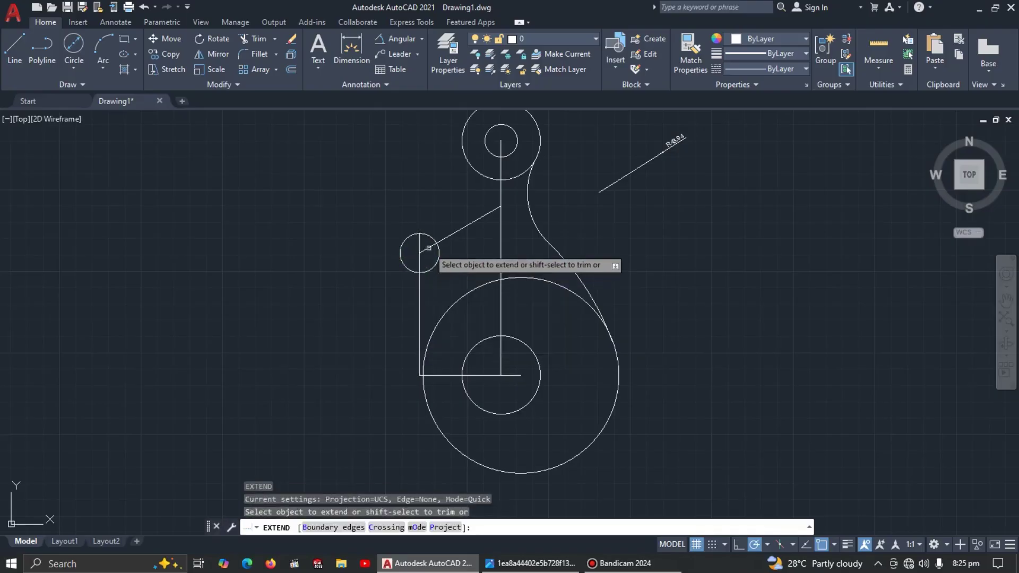
pyautogui.click(428, 248)
pyautogui.press('Escape')
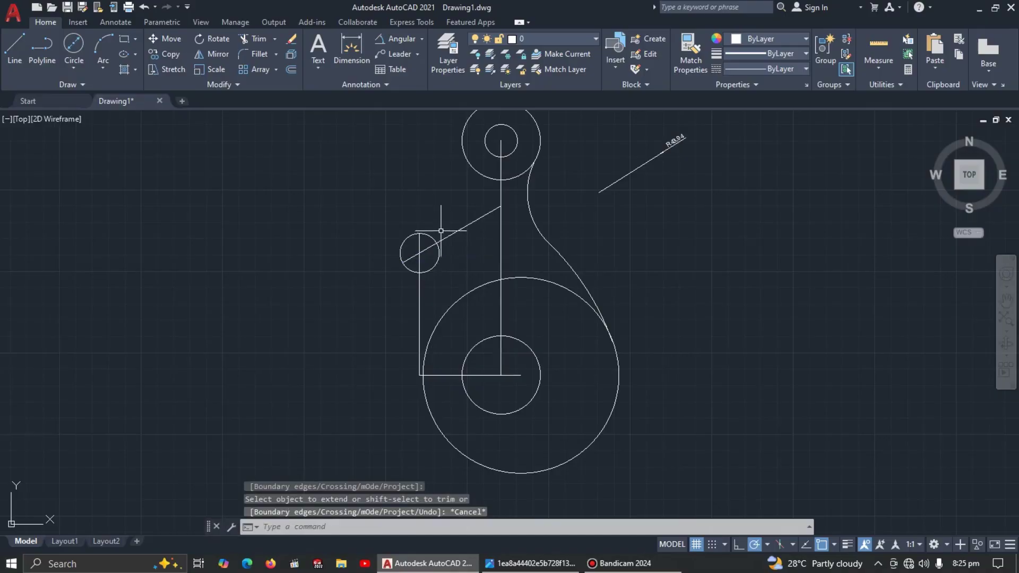
# - Offset the inclined line by 12 to both sides so the copies run along the small circle's upper and lower edges
pyautogui.scroll(2, 380, 243)
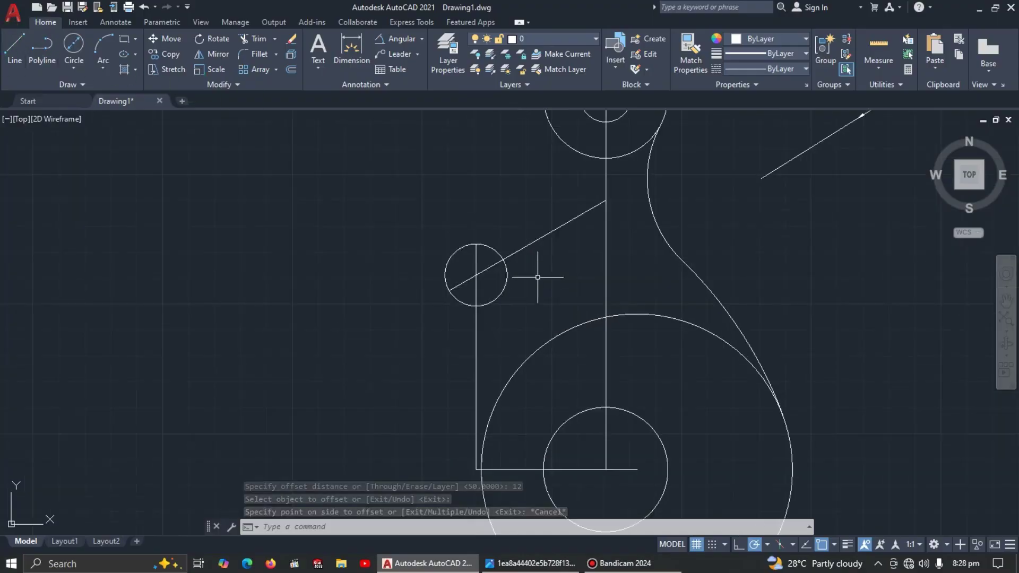
pyautogui.click(537, 240)
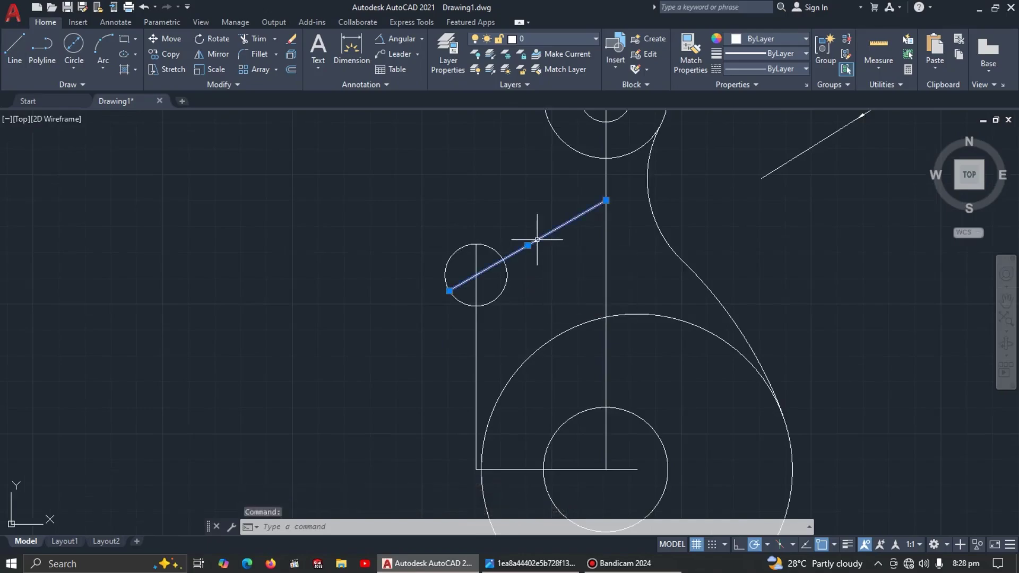
pyautogui.press('Escape')
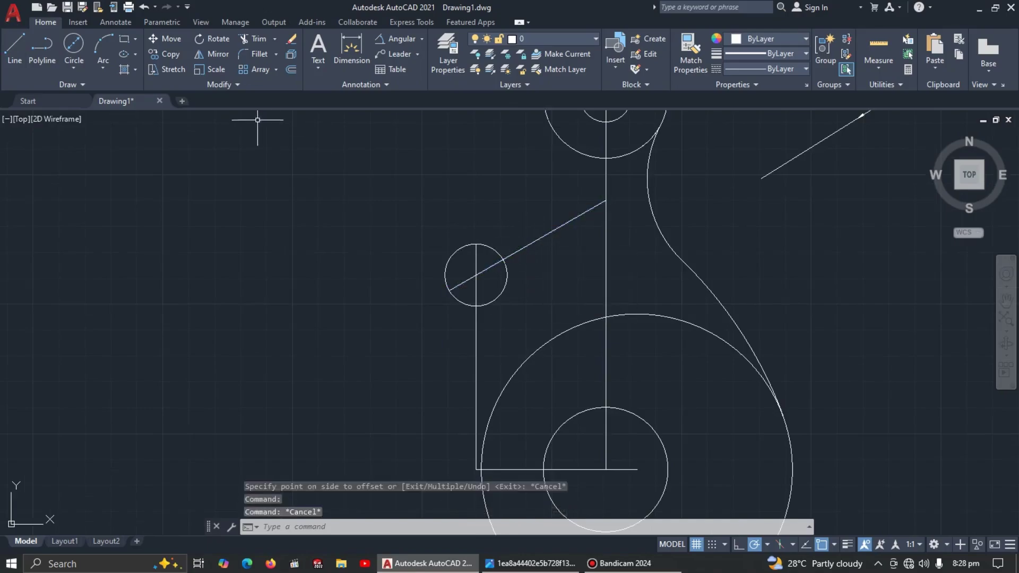
pyautogui.click(292, 69)
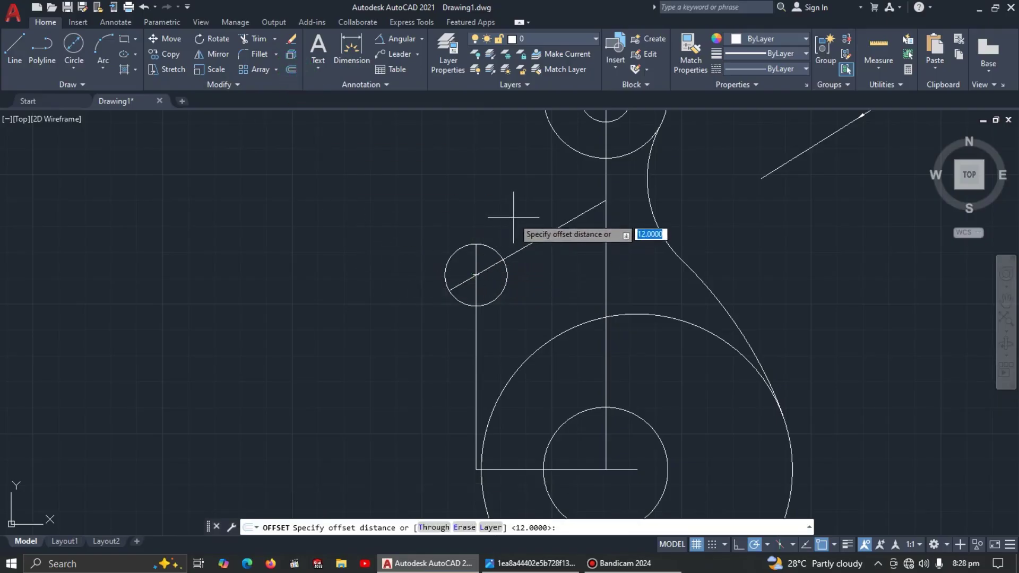
pyautogui.write('12')
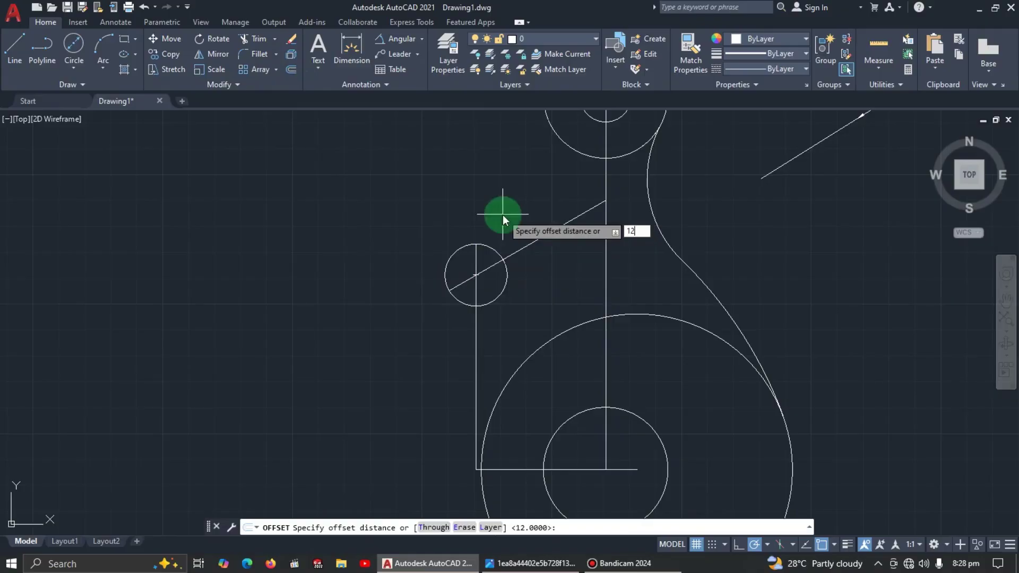
pyautogui.press('Return')
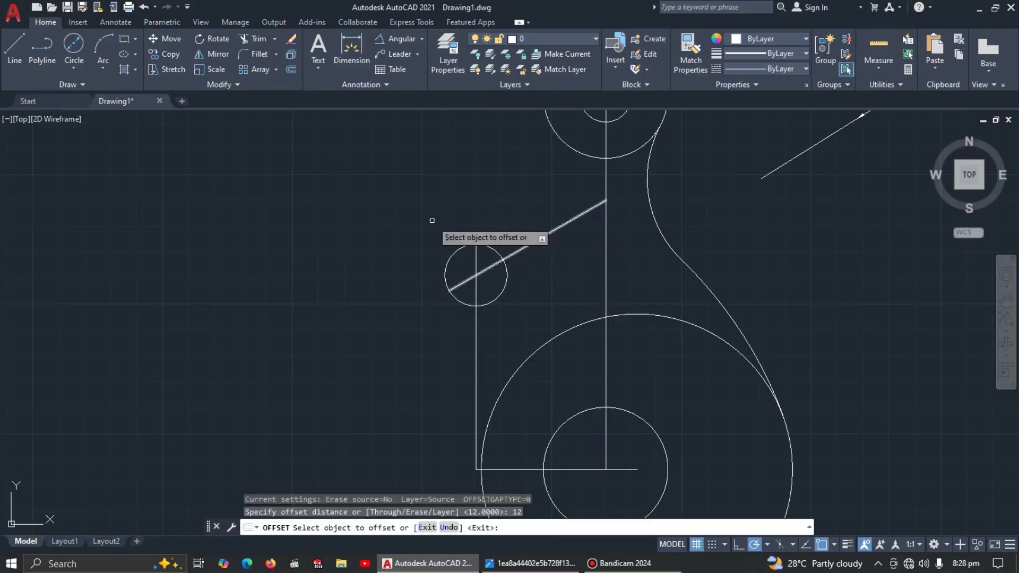
pyautogui.click(522, 246)
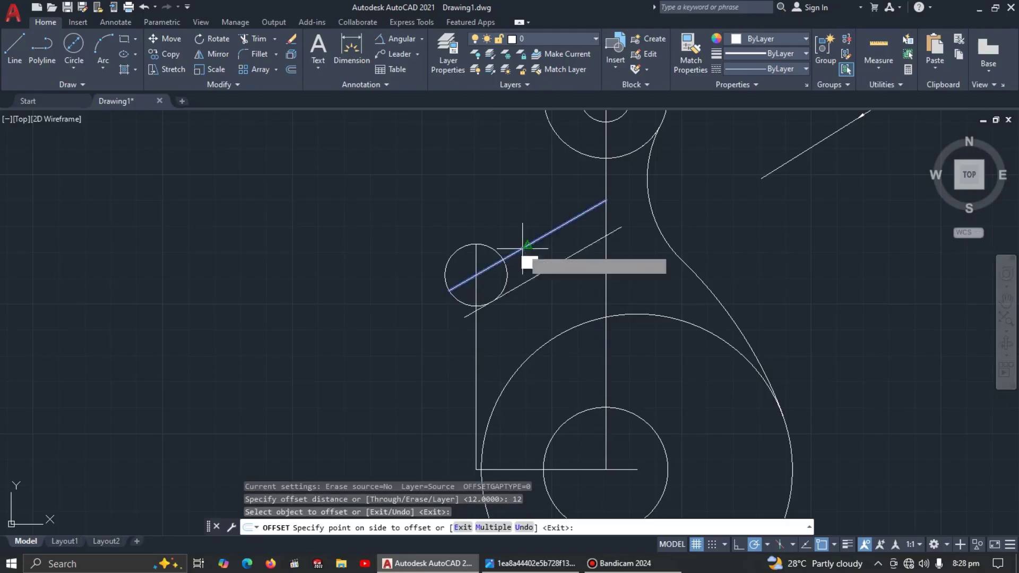
pyautogui.click(472, 230)
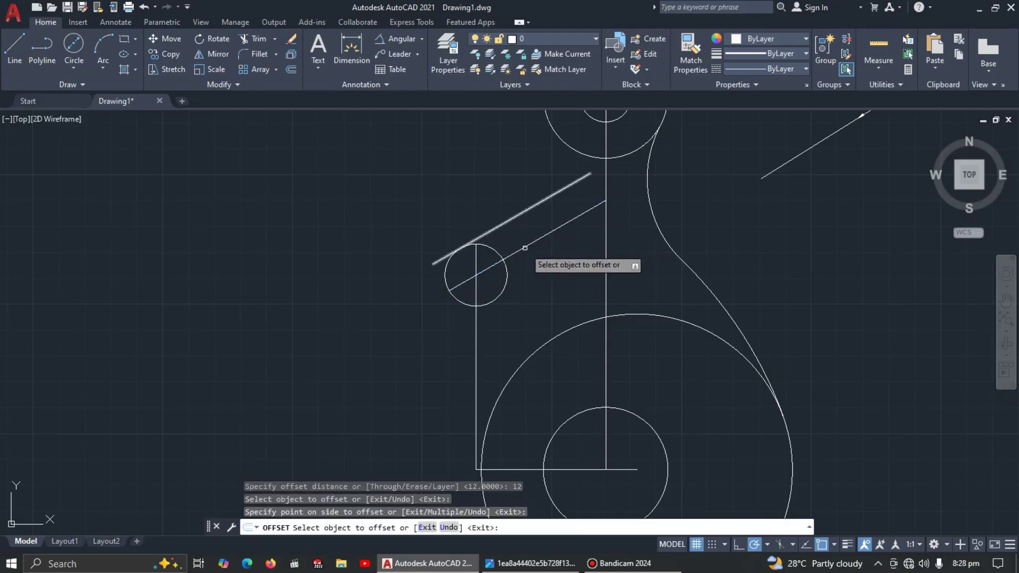
pyautogui.click(522, 245)
pyautogui.click(528, 286)
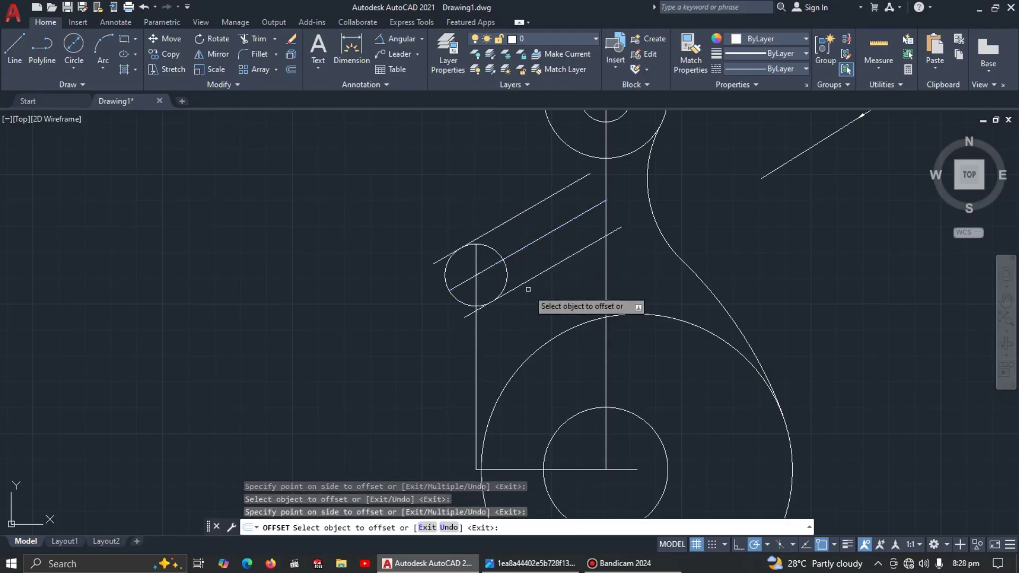
pyautogui.scroll(15, 526, 281)
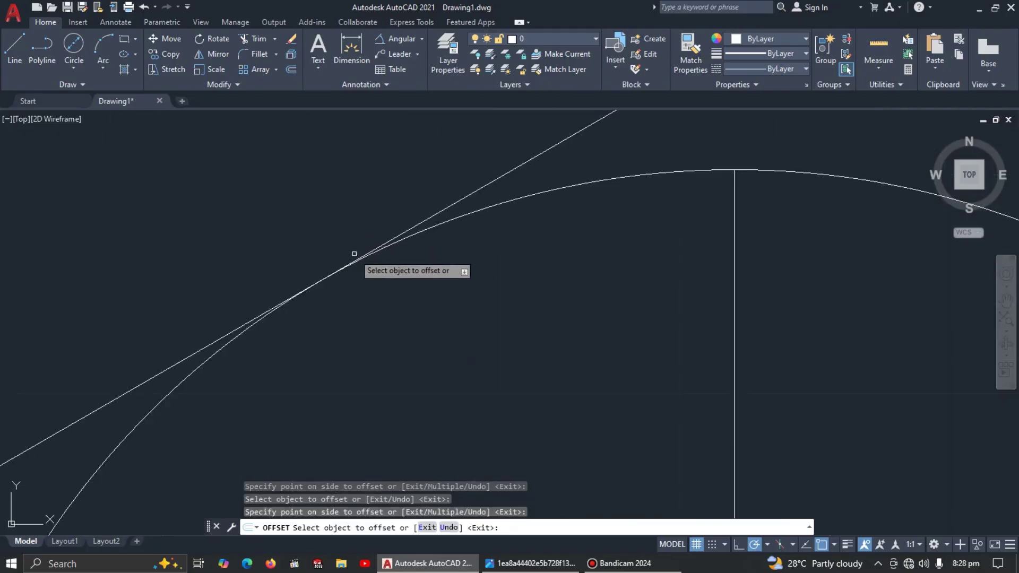
pyautogui.scroll(-10, 358, 250)
pyautogui.press('Escape')
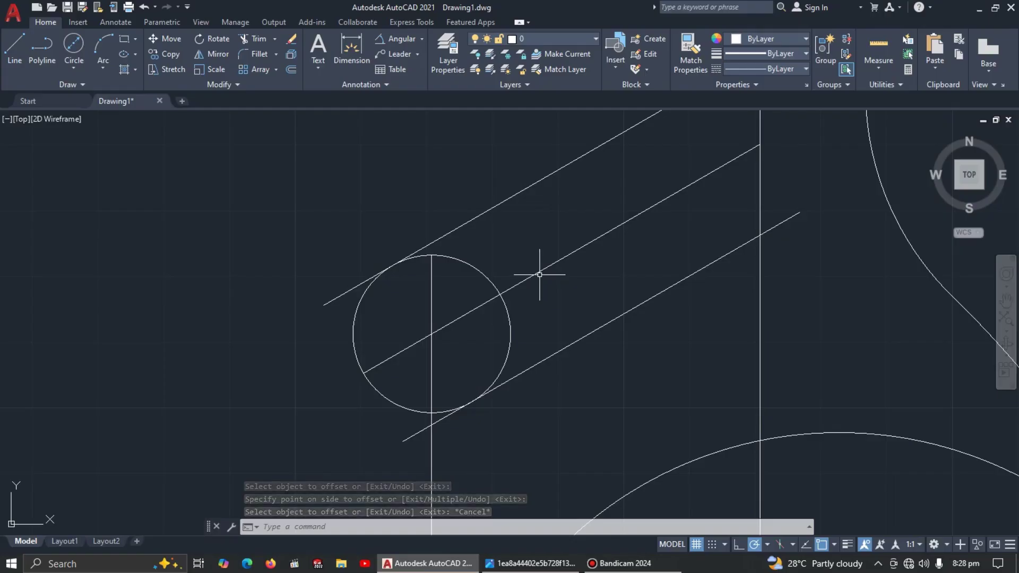
# - Trim the lower ends of both offset lines back to the small circle and delete the vertical line through its centre
pyautogui.scroll(-4, 540, 275)
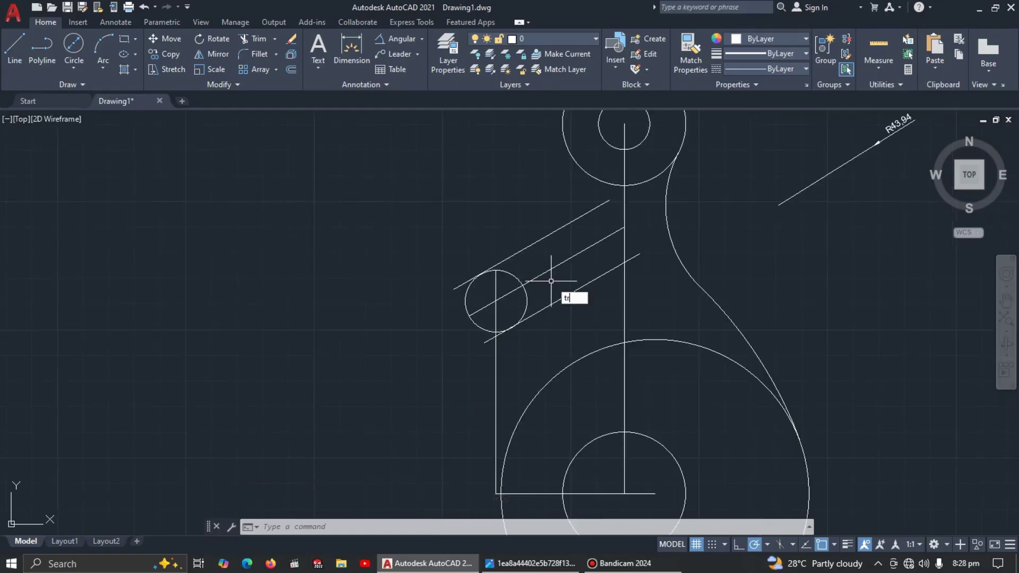
pyautogui.write('tr')
pyautogui.press('Return')
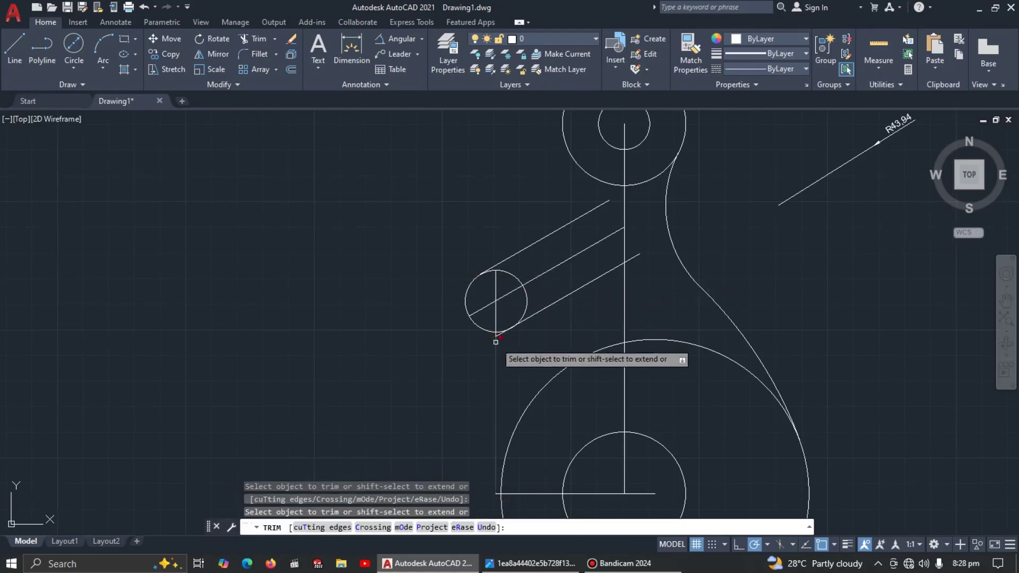
pyautogui.scroll(4, 497, 341)
pyautogui.click(500, 316)
pyautogui.press('Escape')
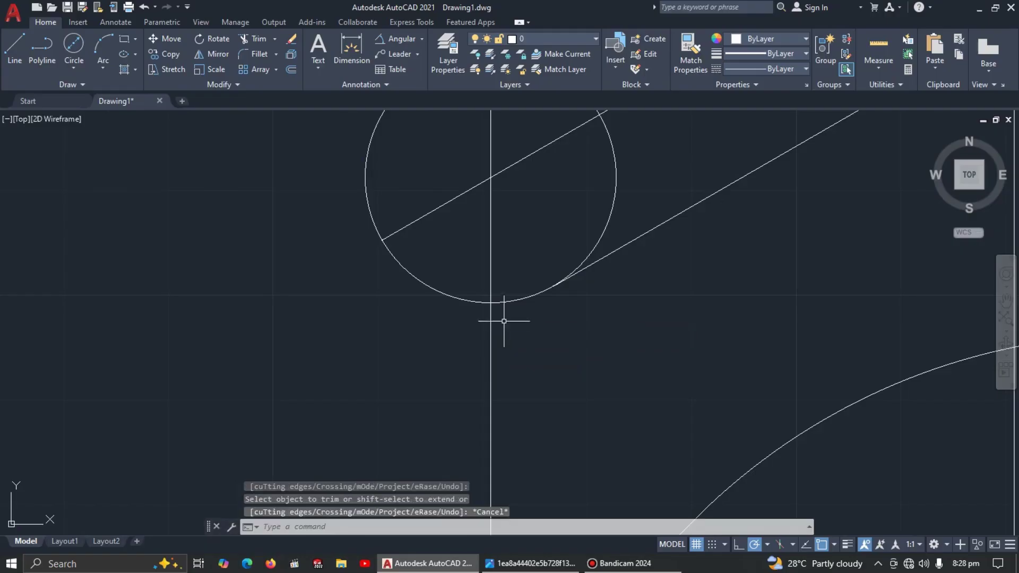
pyautogui.click(491, 340)
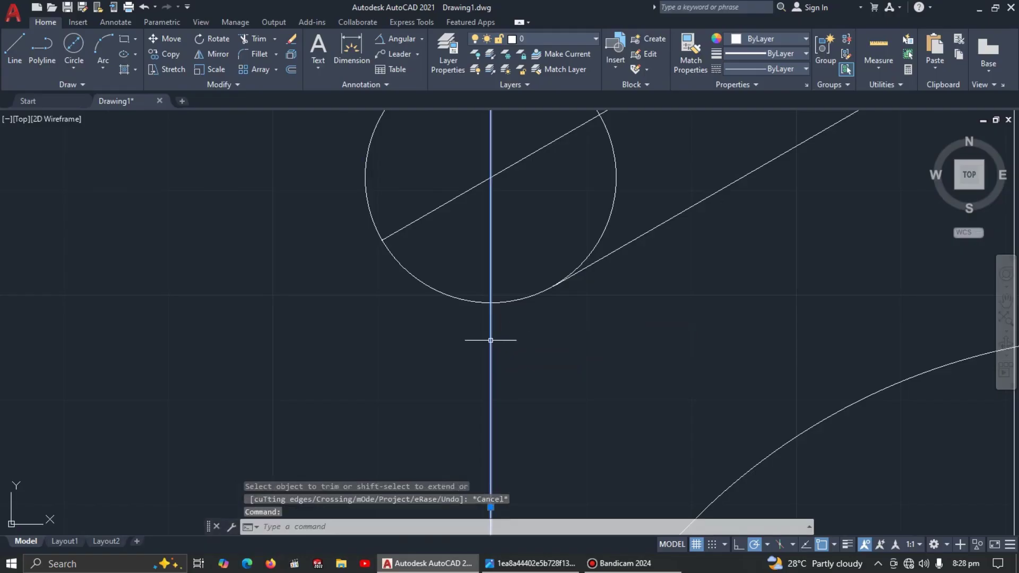
pyautogui.press('Delete')
# - Trim away the inner part of the small circle between the two offset lines, leaving the arm's rounded end
pyautogui.scroll(-7, 491, 340)
pyautogui.scroll(1, 535, 292)
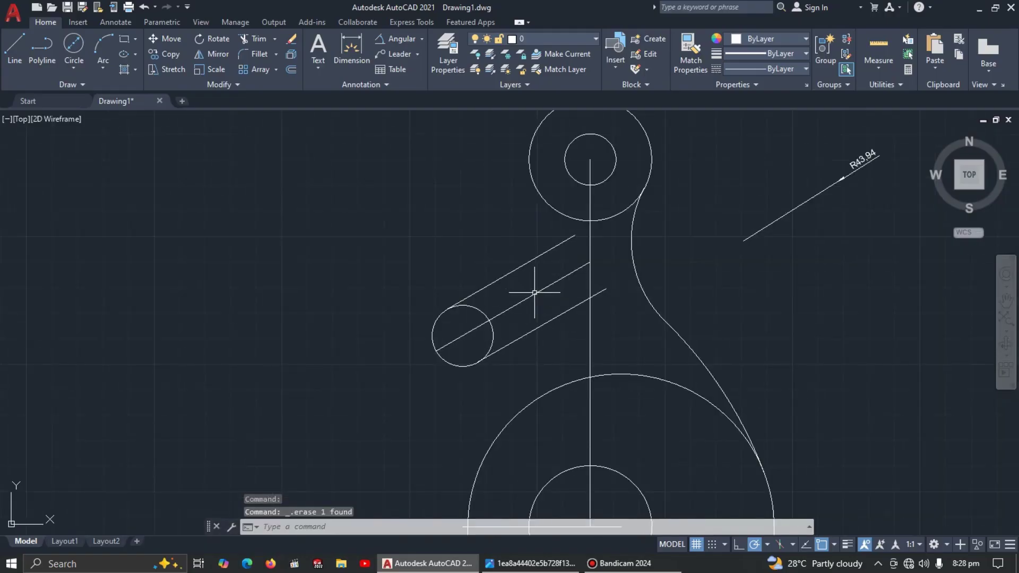
pyautogui.write('tr')
pyautogui.press('space')
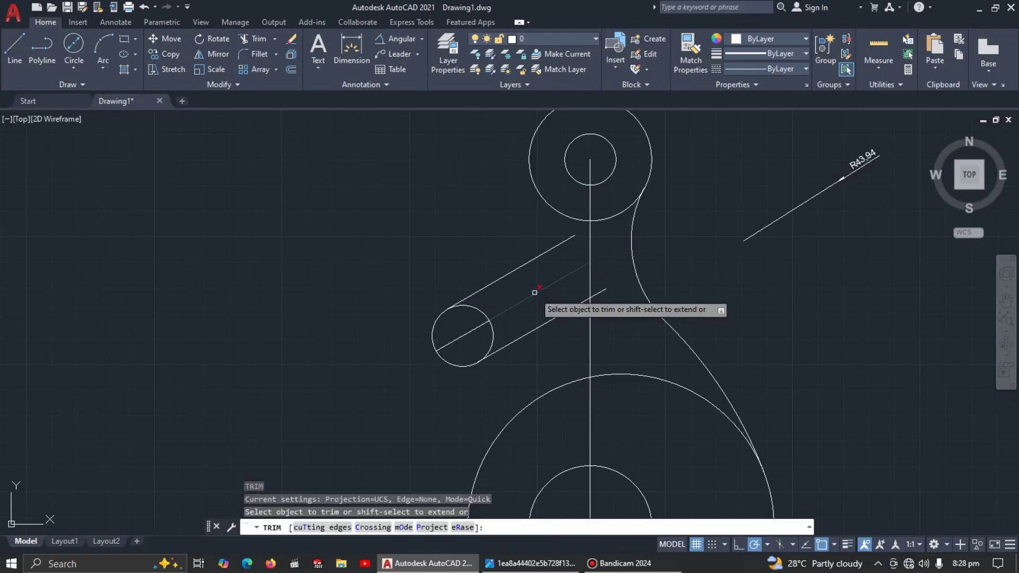
pyautogui.click(484, 315)
pyautogui.click(493, 340)
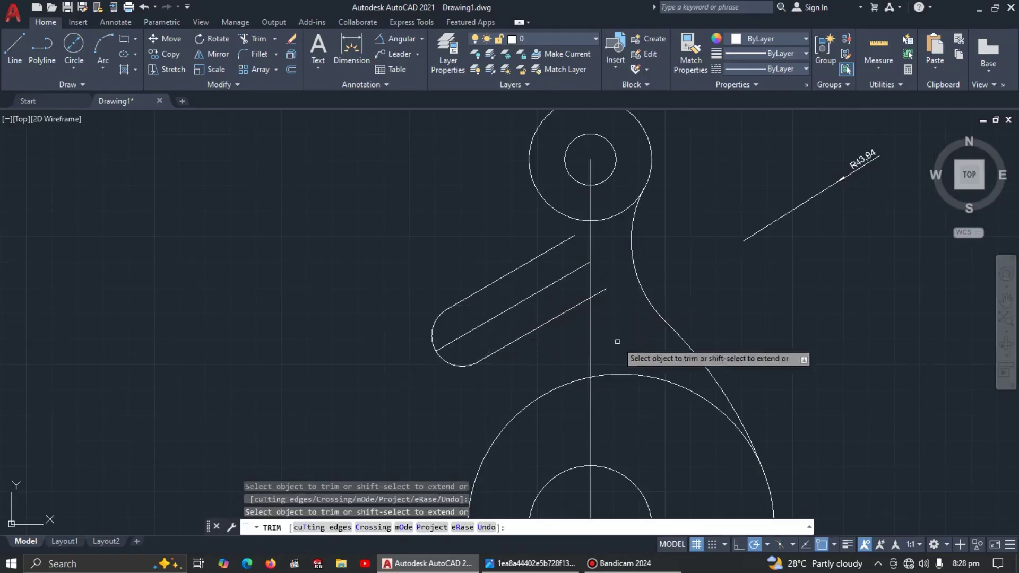
pyautogui.press('Escape')
# - Draw a circle of radius 40 tangent to the left side of the top outer circle and the arm's upper line
pyautogui.hotkey('alt', 'Tab')
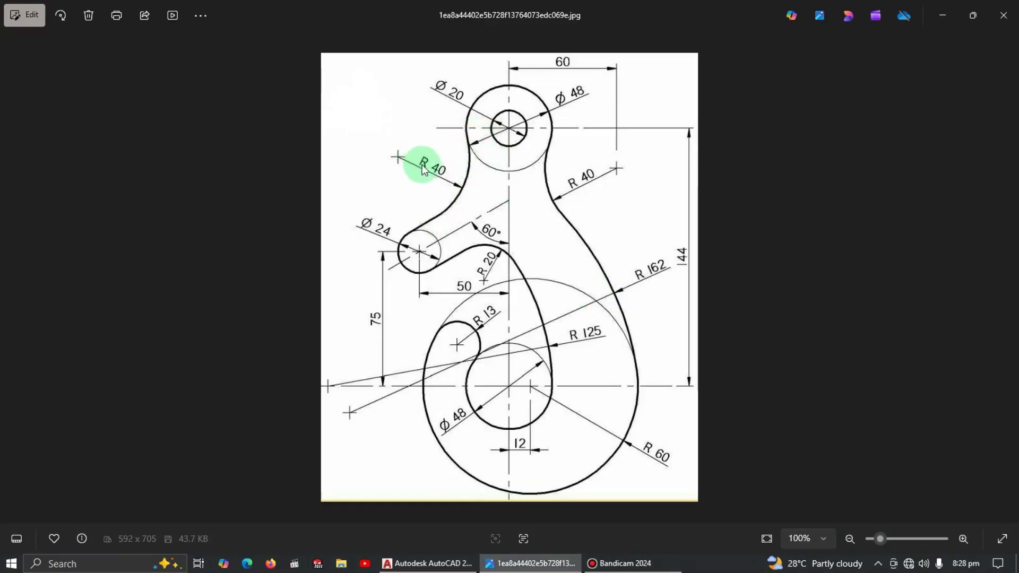
pyautogui.hotkey('alt', 'Tab')
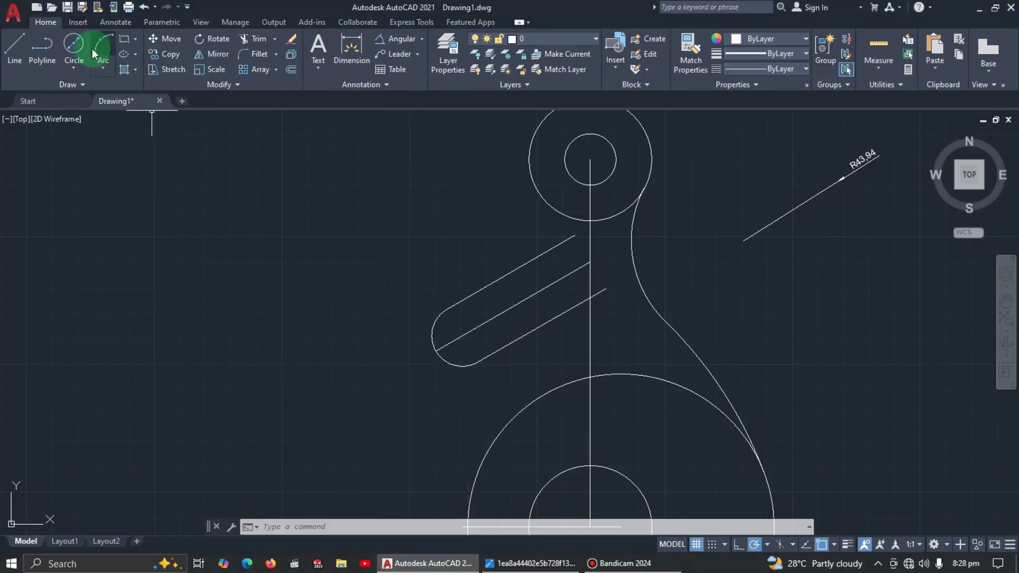
pyautogui.click(73, 72)
pyautogui.click(95, 202)
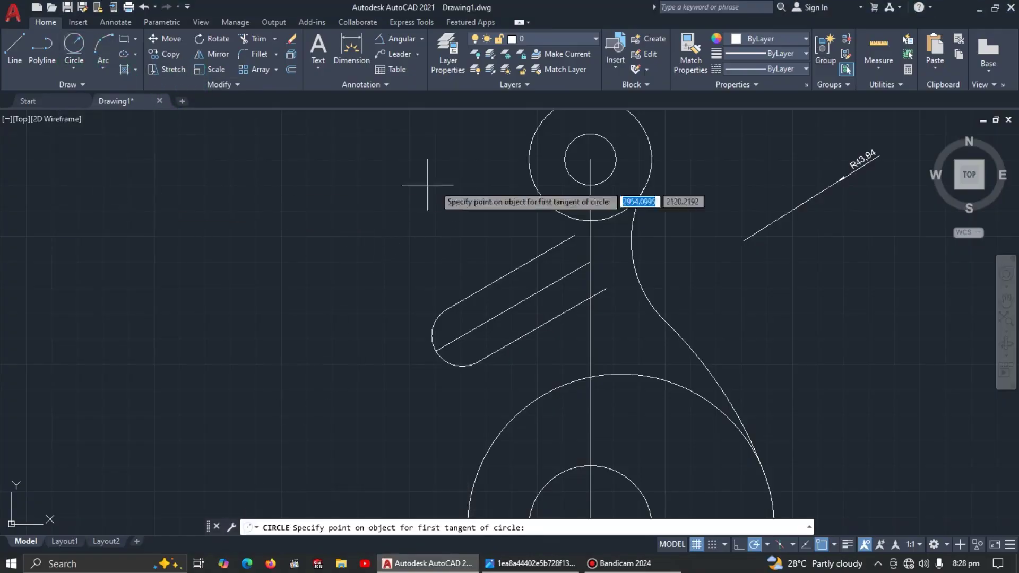
pyautogui.click(531, 174)
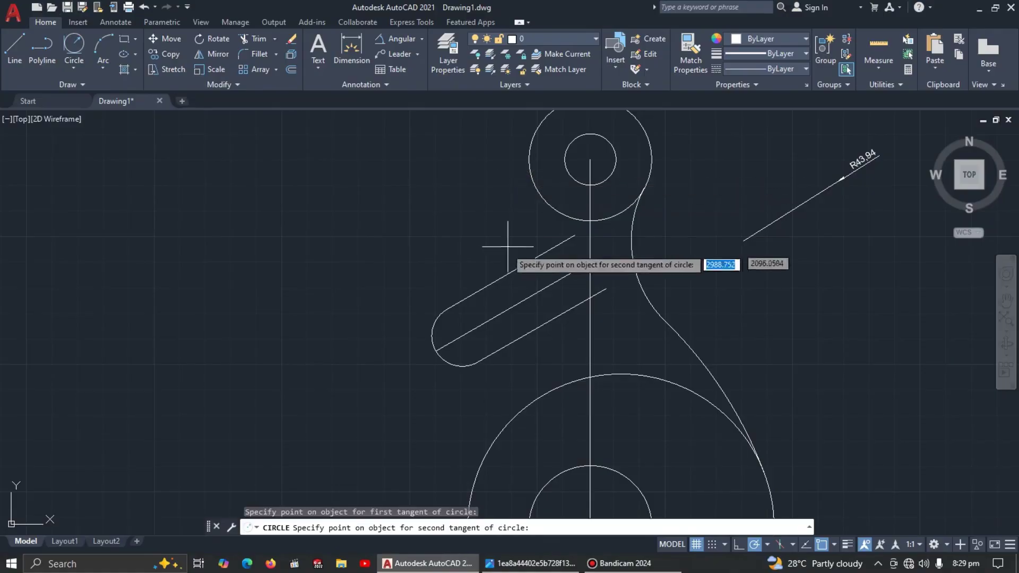
pyautogui.click(492, 274)
pyautogui.write('40')
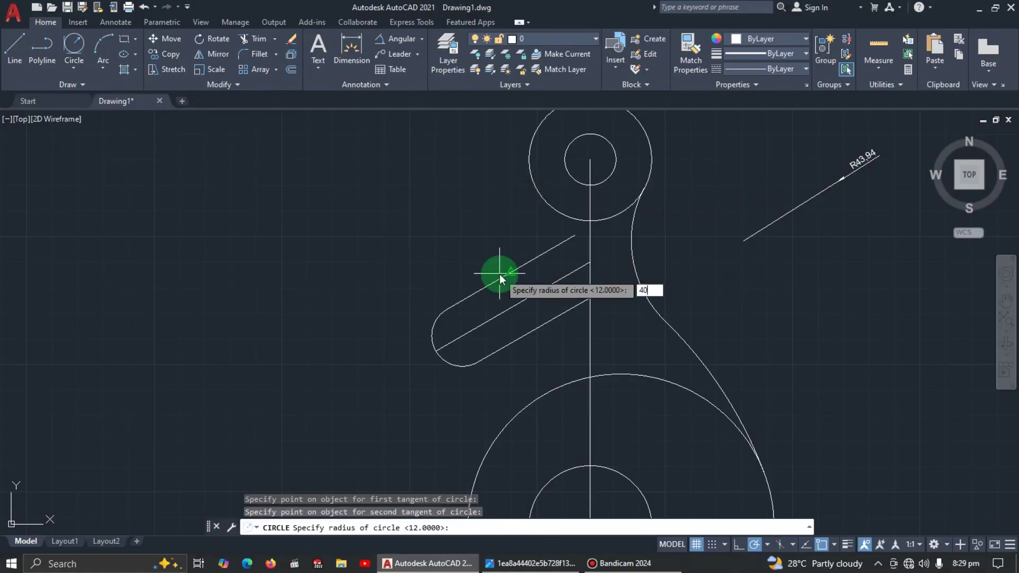
pyautogui.press('Return')
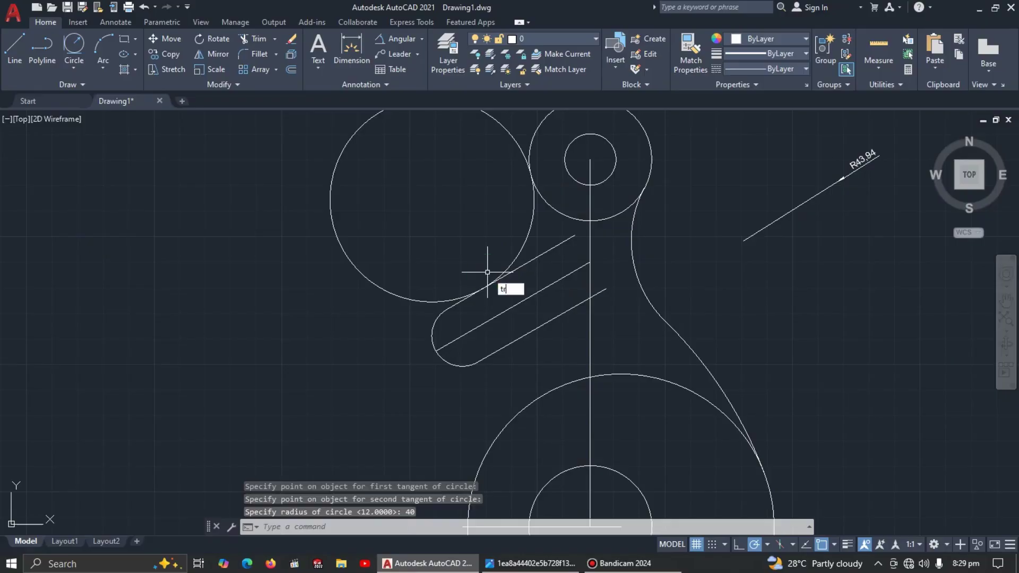
# - Trim the 40 radius circle to the arc joining the top circle and the arm, and remove the upper line's excess end
pyautogui.press('Return')
pyautogui.click(511, 130)
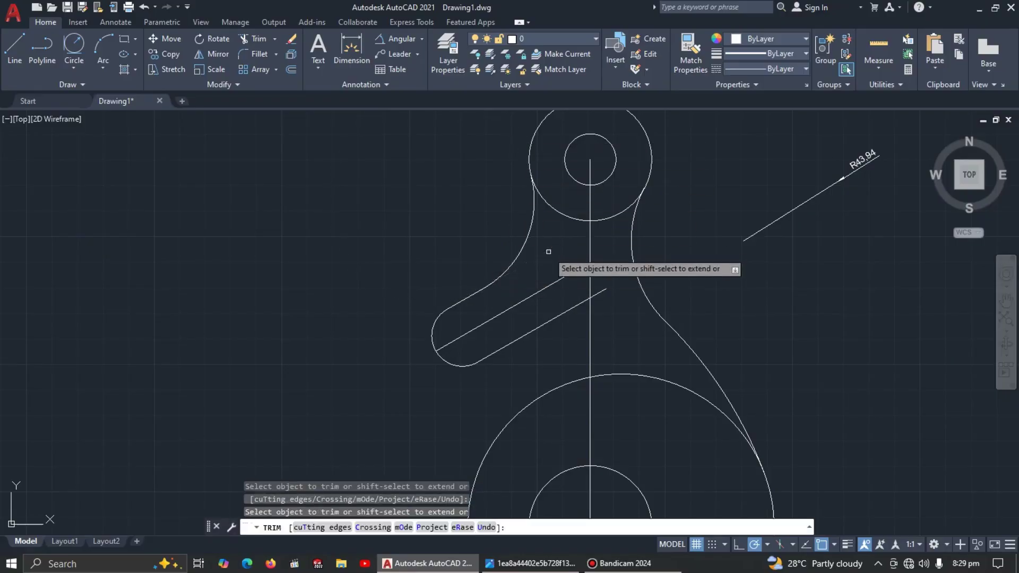
pyautogui.press('Escape')
# - Fillet the arm's lower line and the vertical centre line with a radius of 20
pyautogui.scroll(-2, 665, 333)
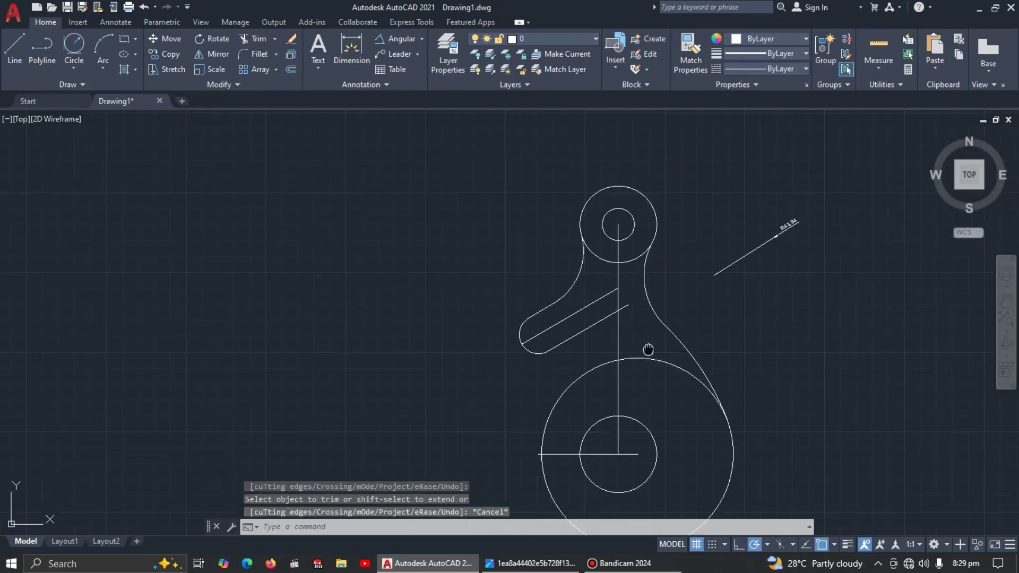
pyautogui.moveTo(648, 349); pyautogui.dragTo(556, 296, button='middle')
pyautogui.hotkey('alt', 'Tab')
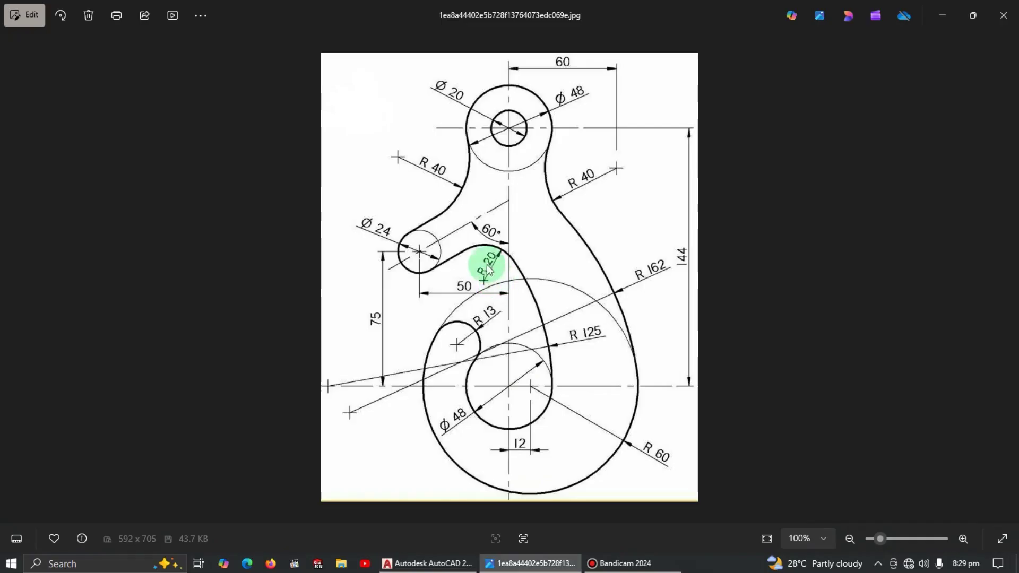
pyautogui.hotkey('alt', 'Tab')
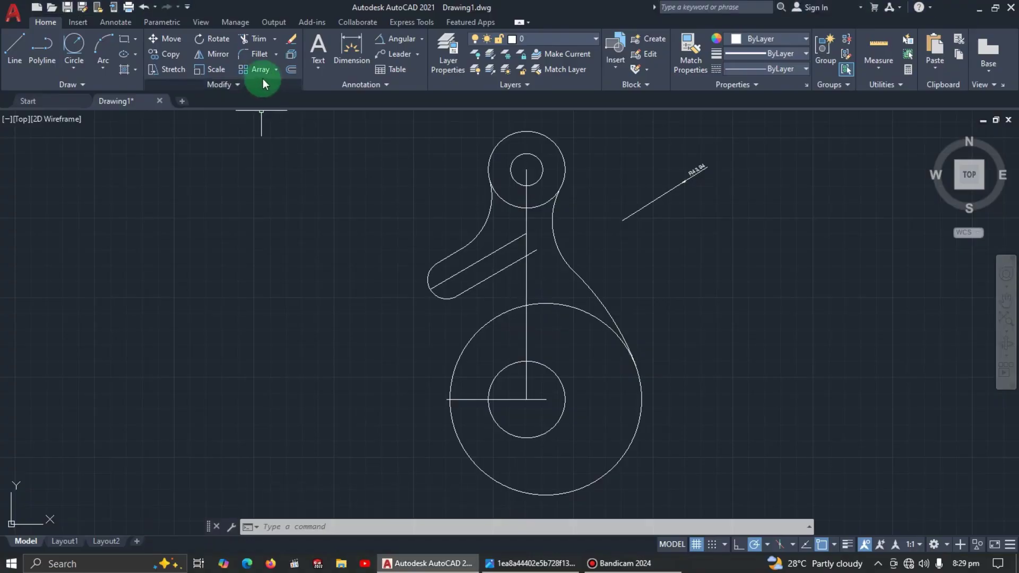
pyautogui.click(259, 55)
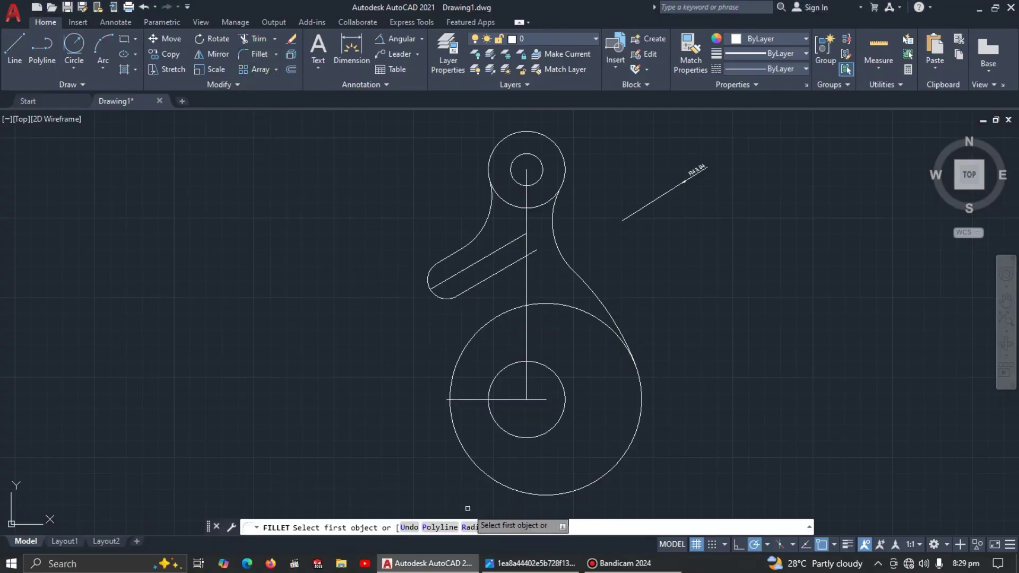
pyautogui.click(473, 528)
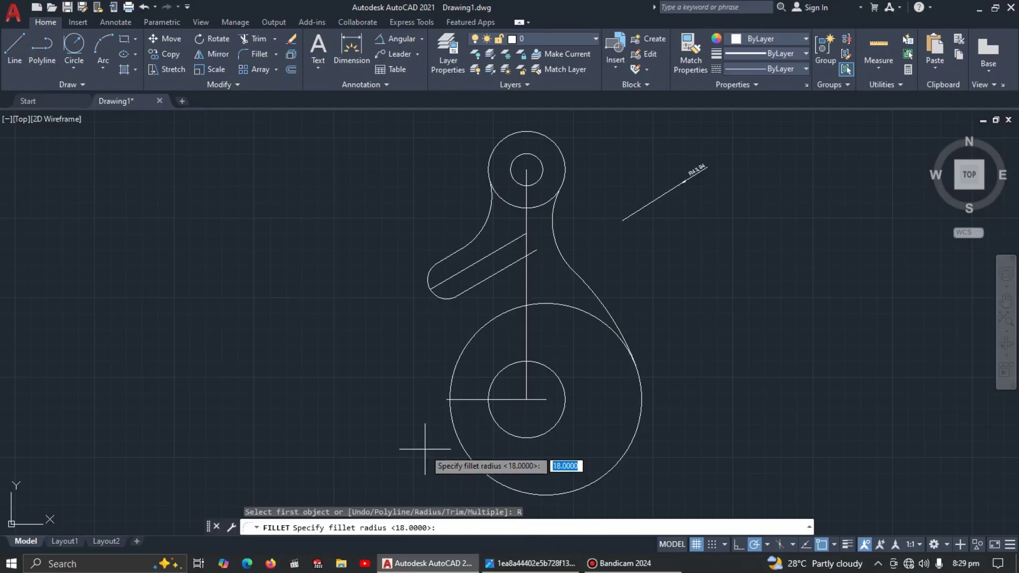
pyautogui.write('20')
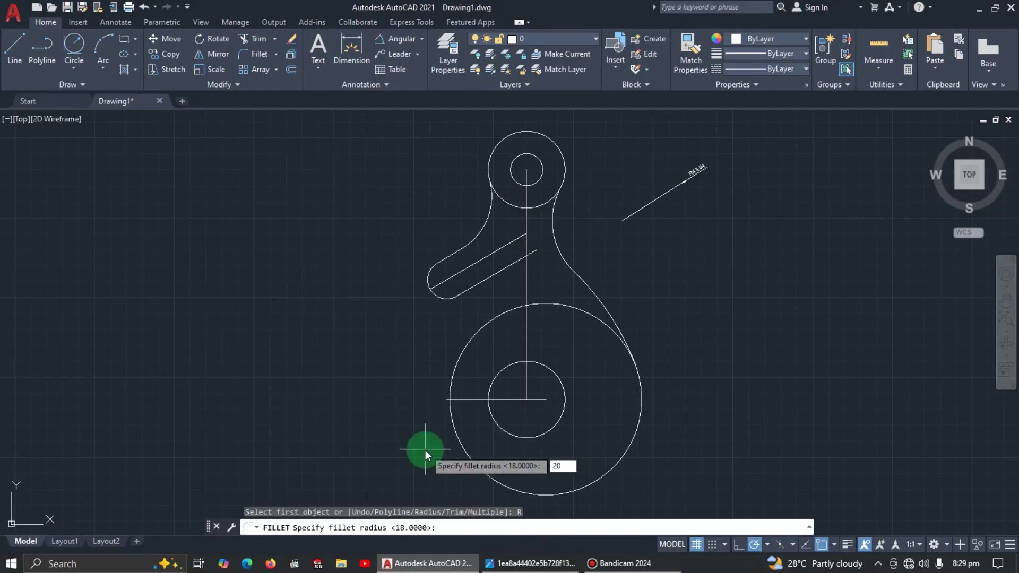
pyautogui.press('Return')
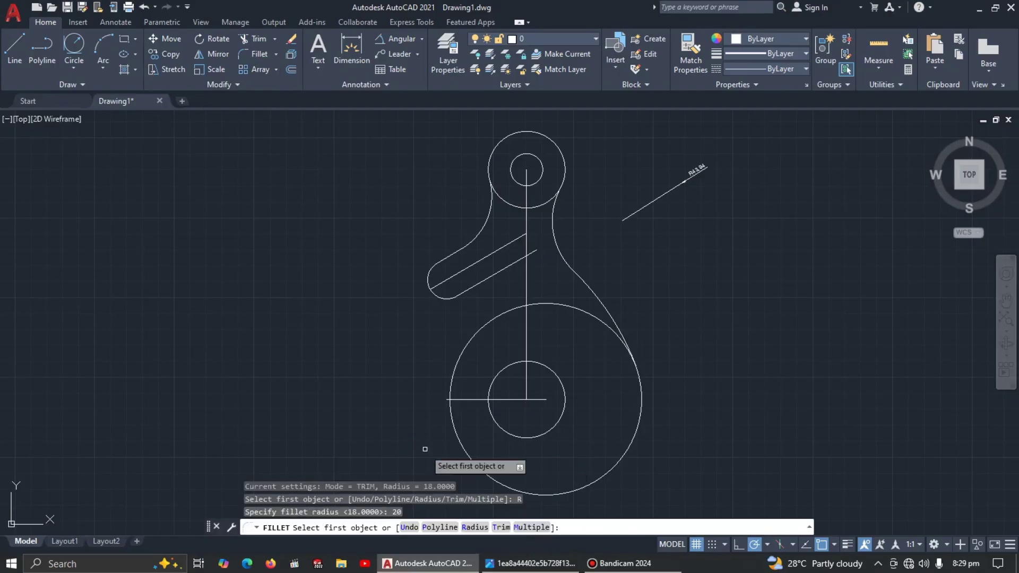
pyautogui.click(508, 266)
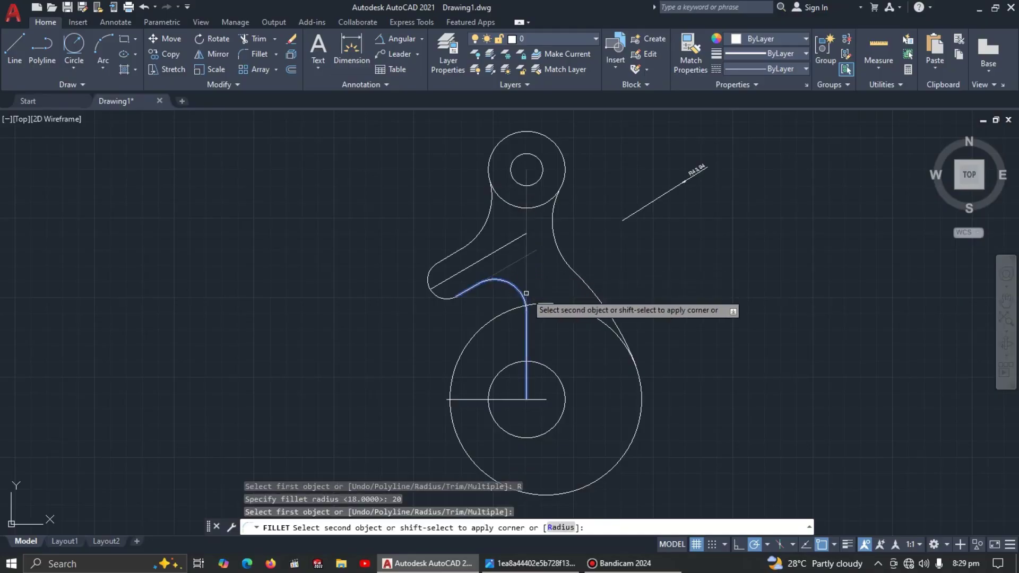
pyautogui.click(526, 293)
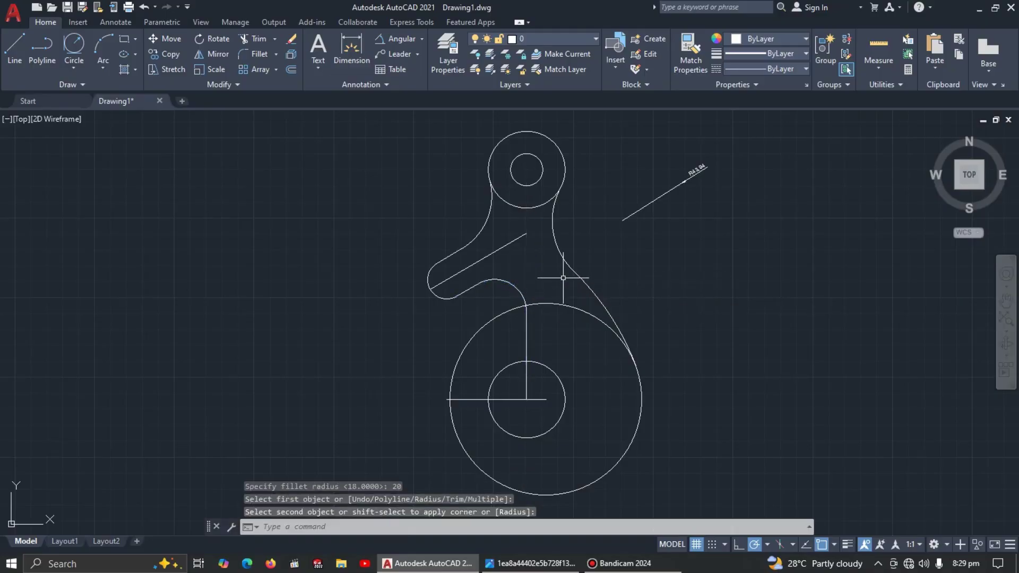
pyautogui.hotkey('alt', 'Tab')
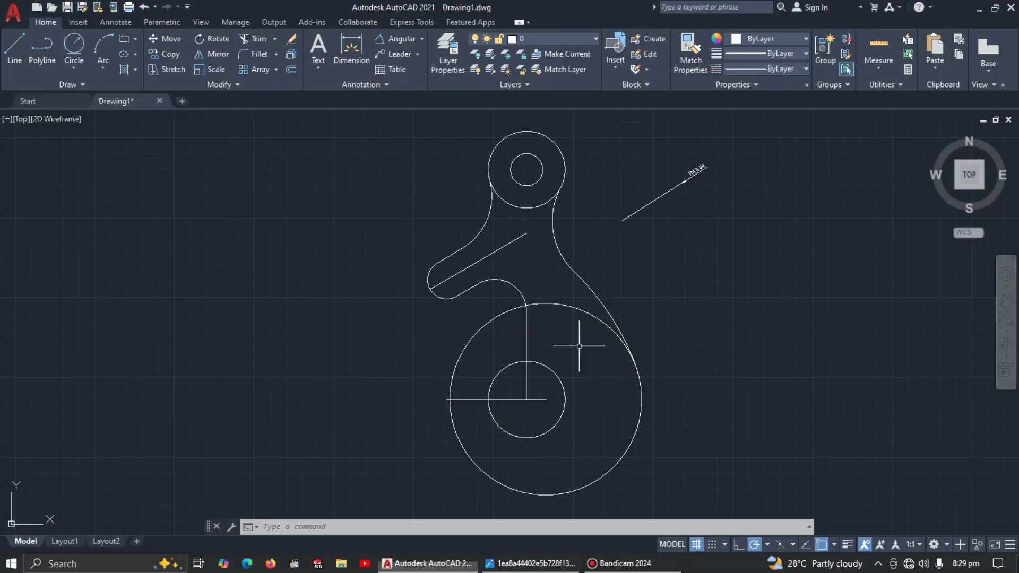
# - Draw a circle of radius 125 tangent to the arm's lower fillet arc and the right side of the hook's inner circle
pyautogui.hotkey('alt', 'Tab')
pyautogui.click(25, 82)
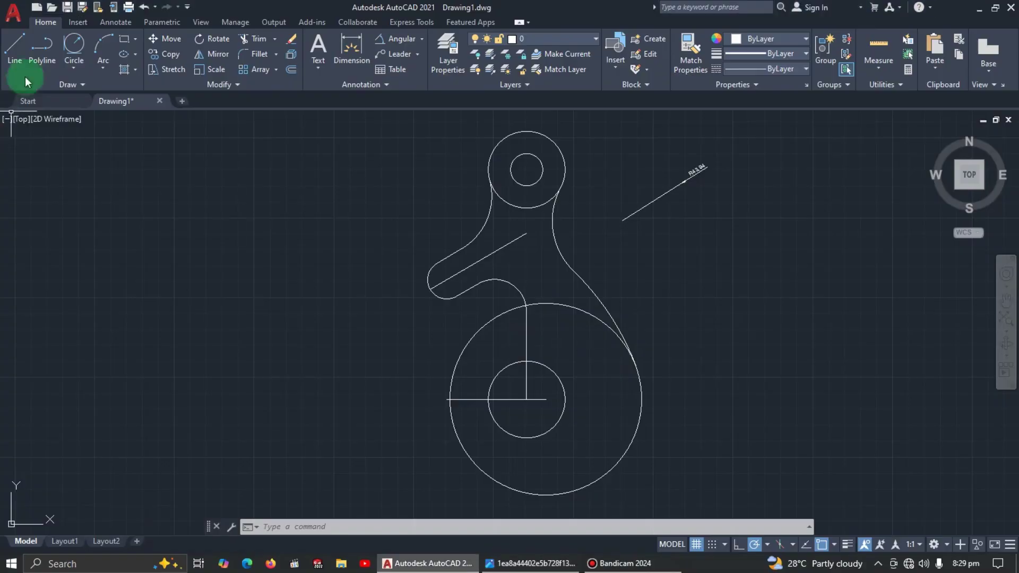
pyautogui.click(73, 42)
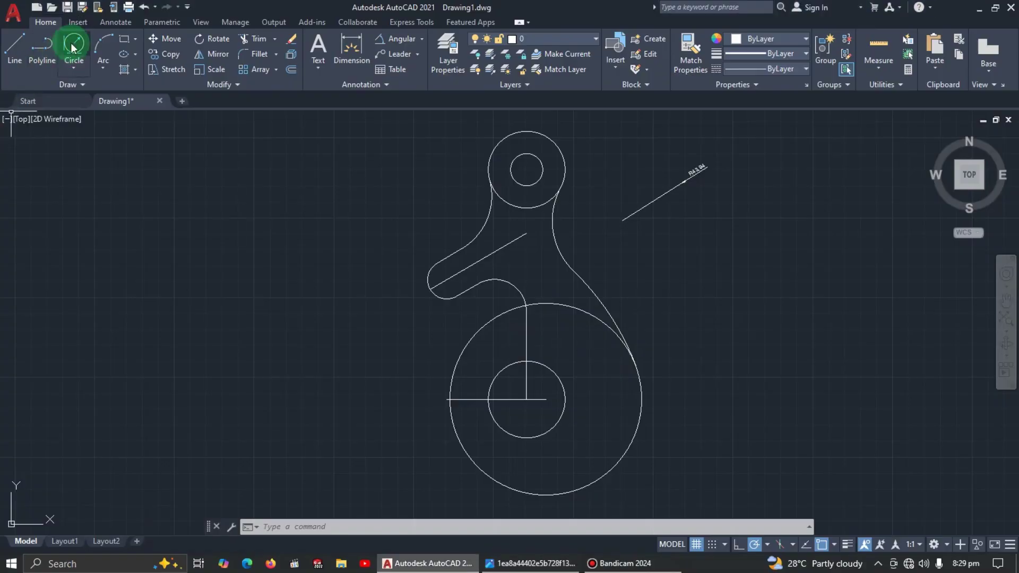
pyautogui.click(522, 289)
pyautogui.click(569, 403)
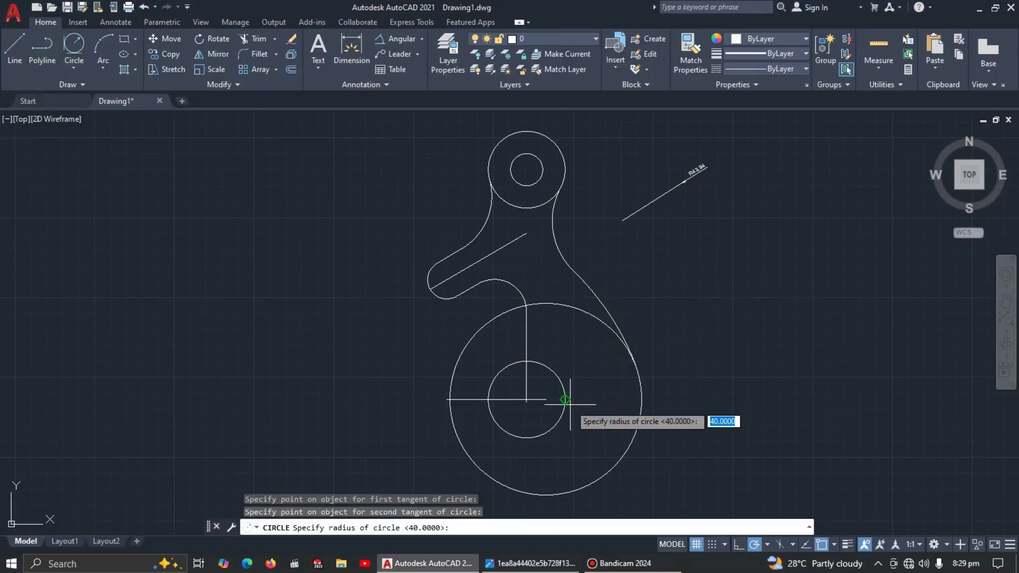
pyautogui.write('125')
pyautogui.press('Return')
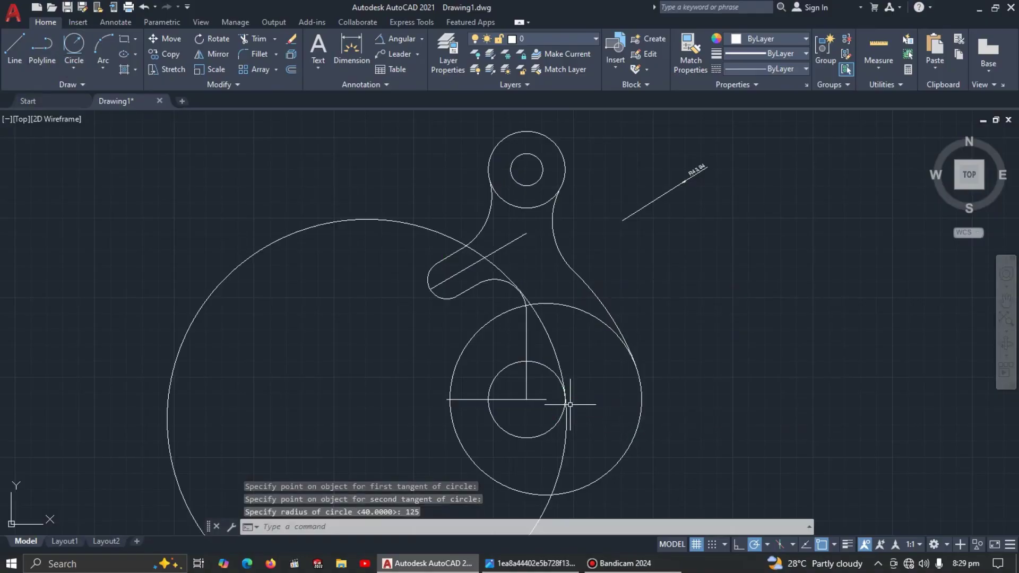
# - Trim the 125 radius circle and the large circle's upper arc to the hook outline, and erase the leftover outer arc
pyautogui.write('tr')
pyautogui.press('Return')
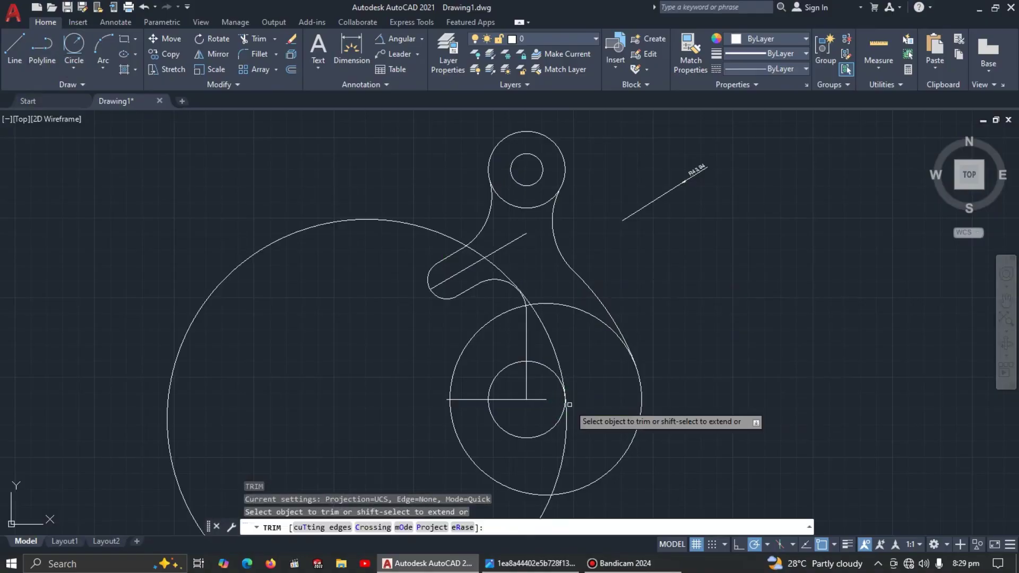
pyautogui.click(500, 275)
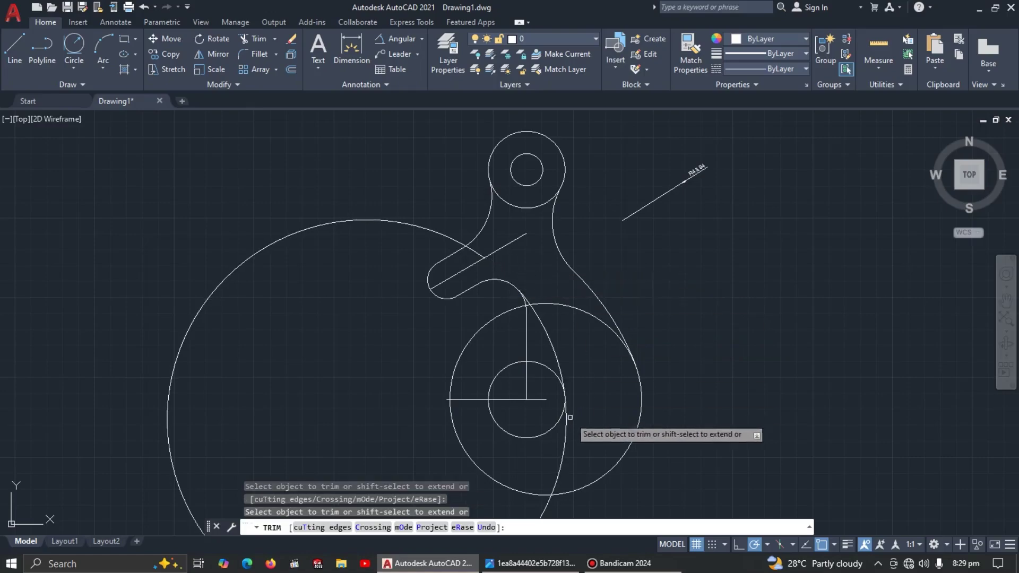
pyautogui.click(566, 307)
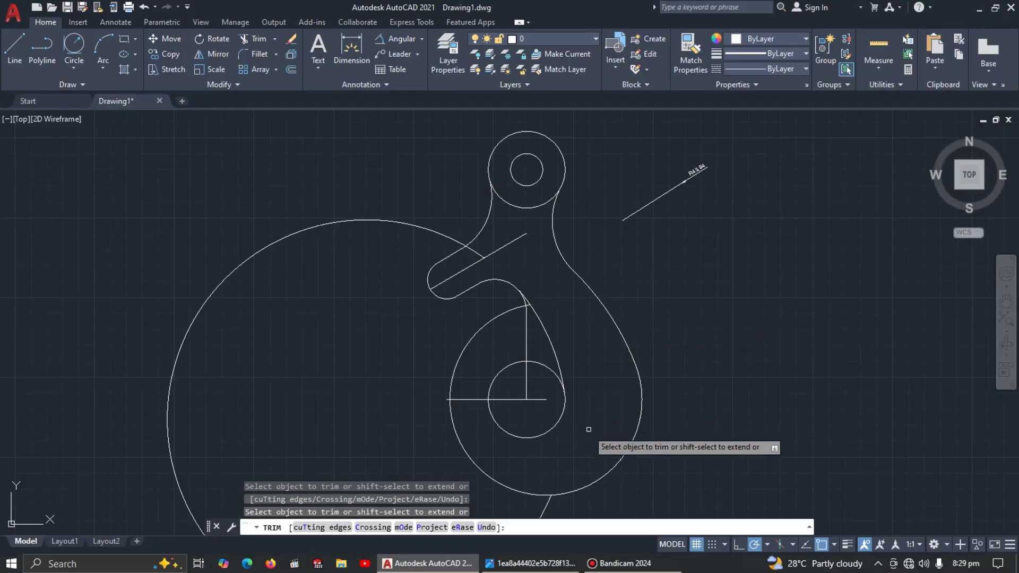
pyautogui.press('Escape')
pyautogui.click(419, 225)
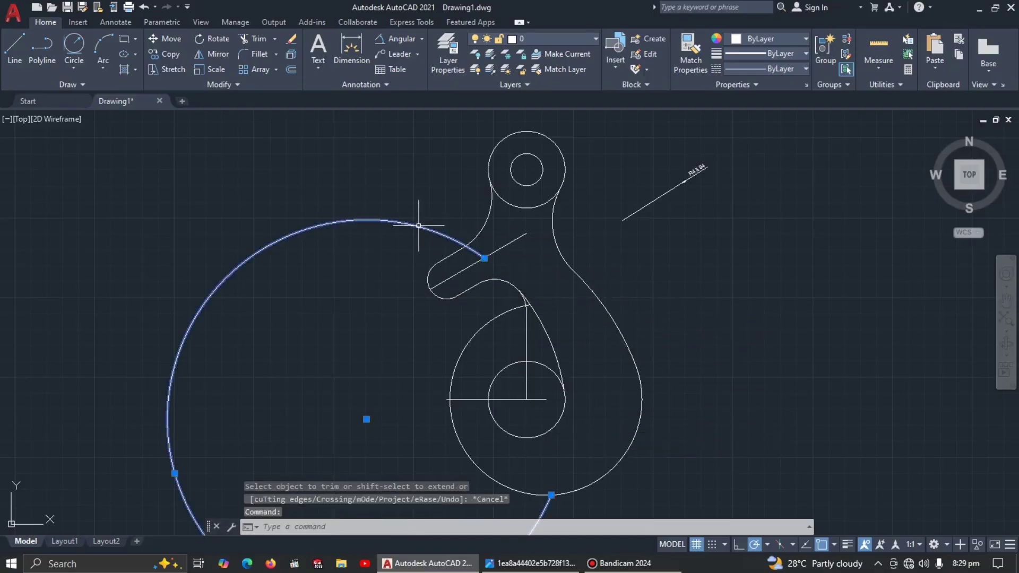
pyautogui.press('Delete')
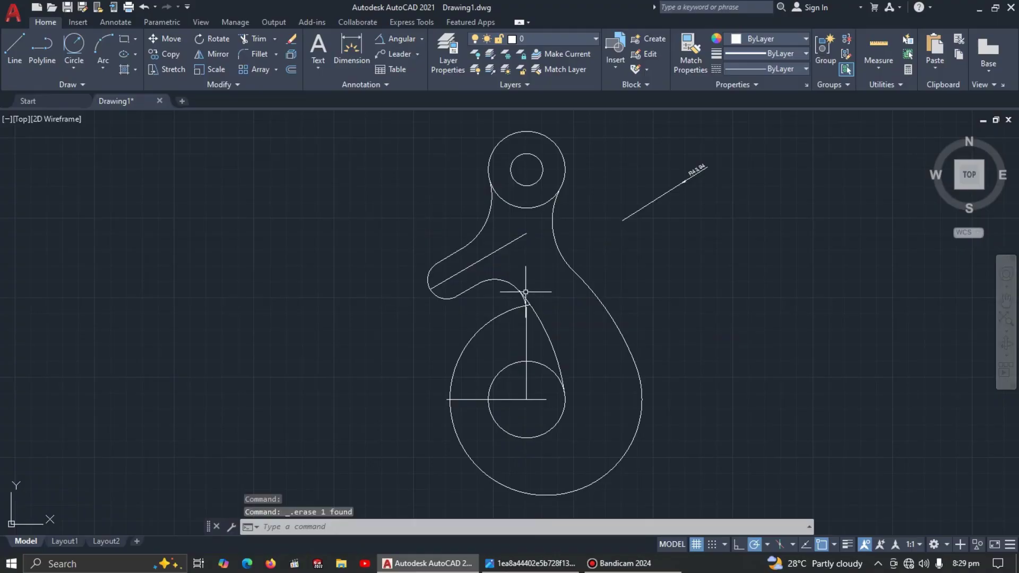
# - Trim the large circle's short end beyond the fillet arc and the inner circle's upper right arc up to the vertical centre line
pyautogui.press('Return')
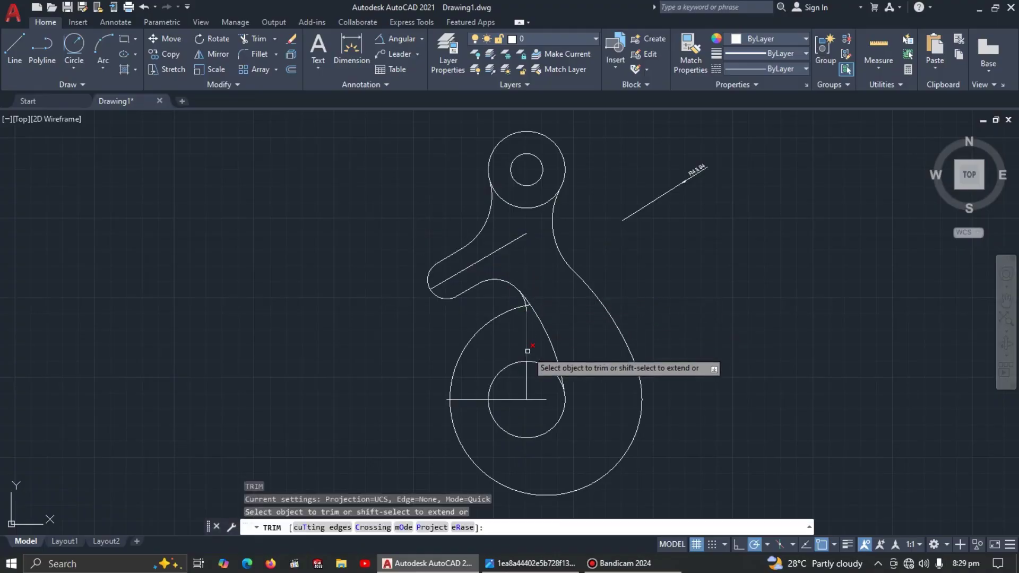
pyautogui.scroll(2, 527, 351)
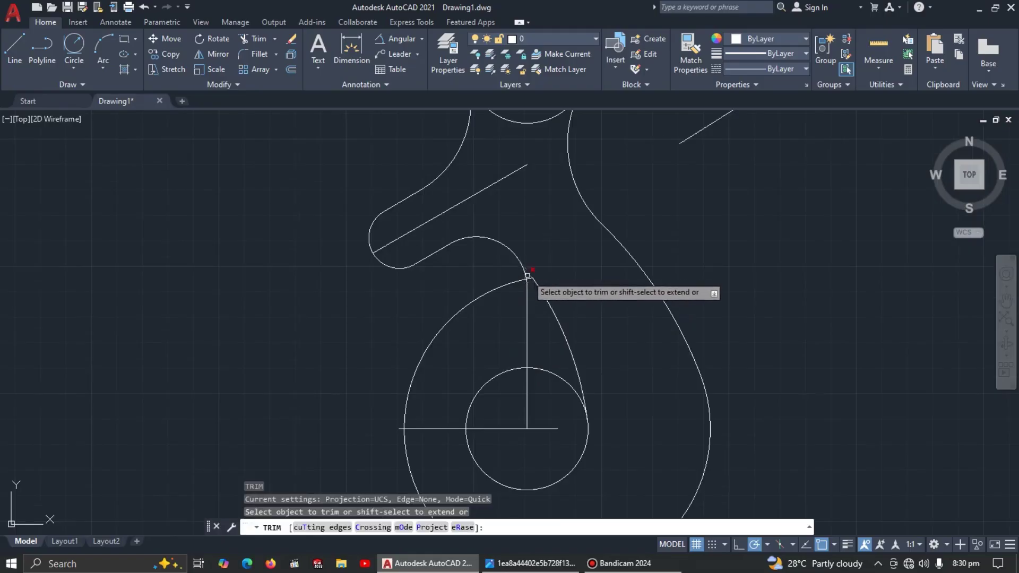
pyautogui.scroll(5, 529, 284)
pyautogui.click(532, 259)
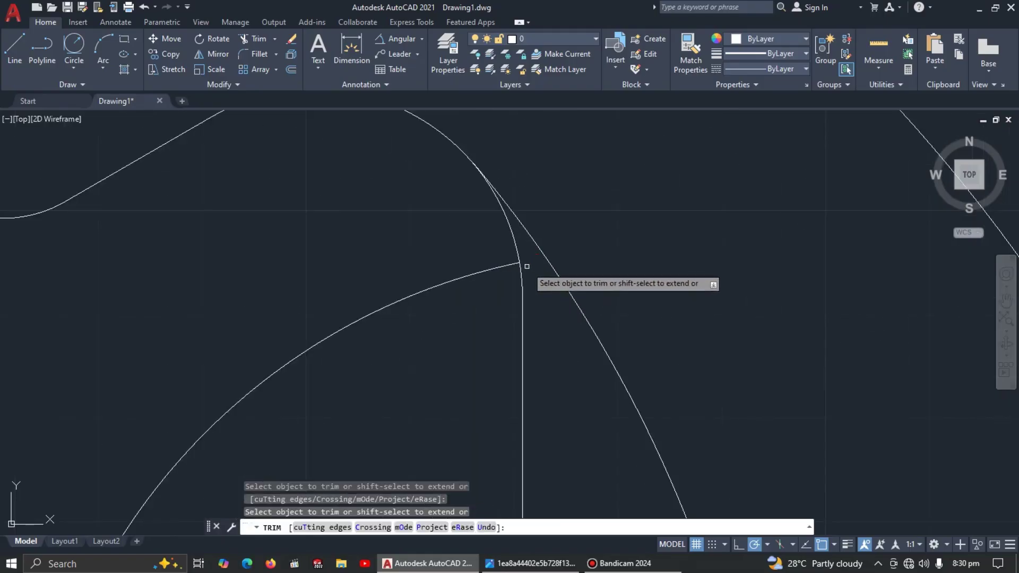
pyautogui.scroll(-5, 527, 271)
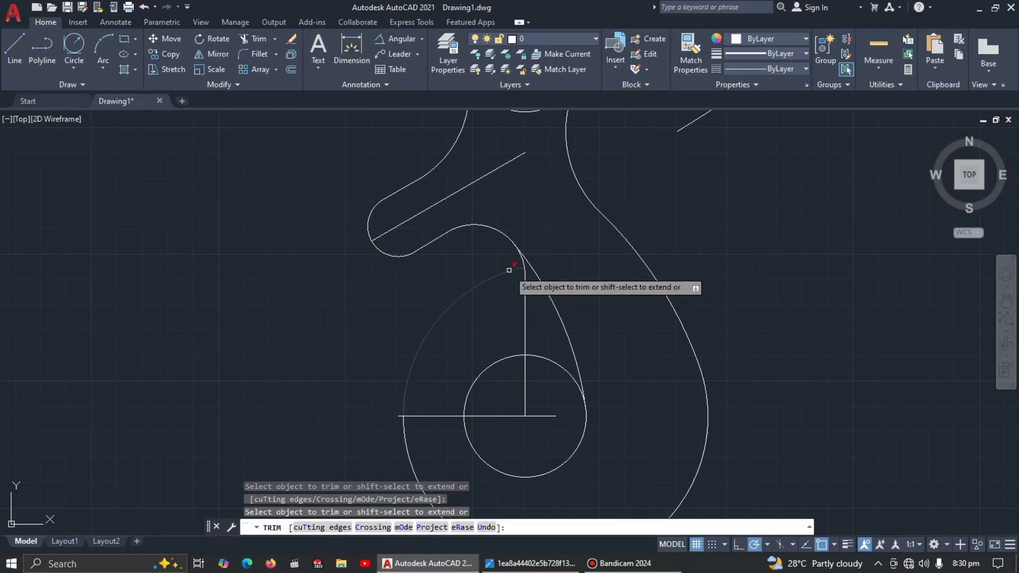
pyautogui.click(560, 366)
pyautogui.press('Escape')
pyautogui.scroll(-3, 652, 360)
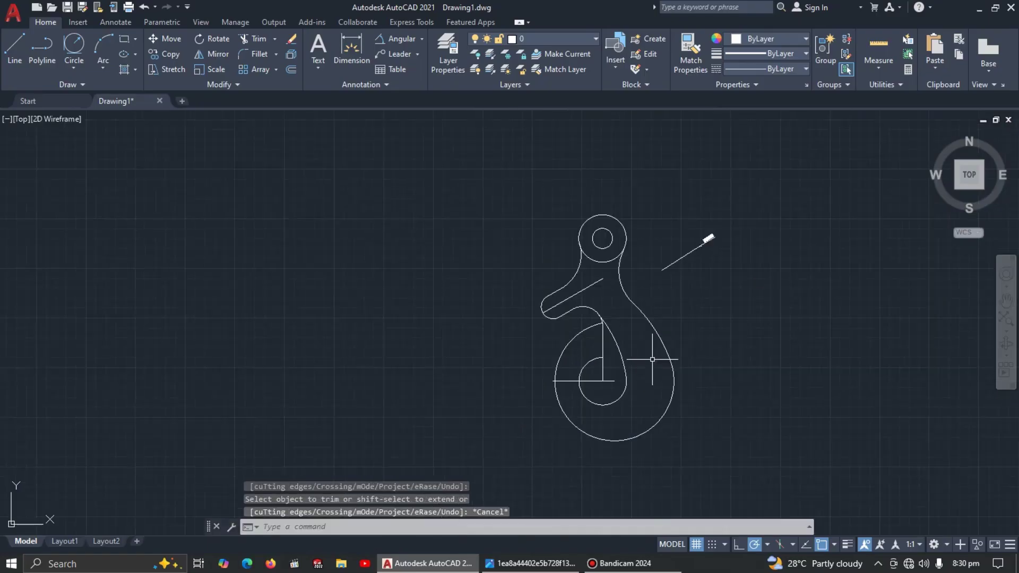
# - Draw a circle of radius 13 tangent to the upper left of the hook's outer and inner arcs, checking the reference image
pyautogui.scroll(3, 631, 386)
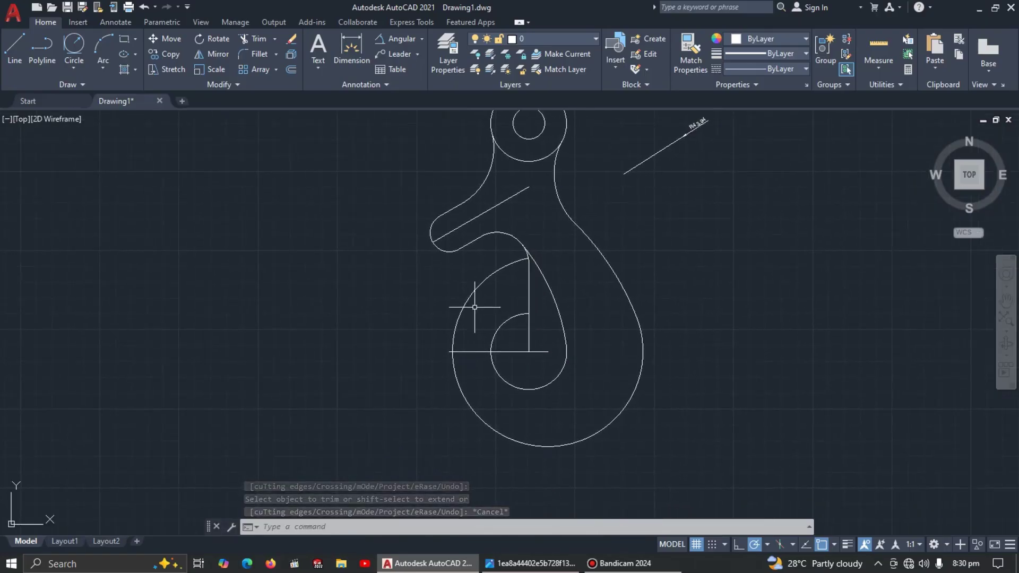
pyautogui.hotkey('alt', 'Tab')
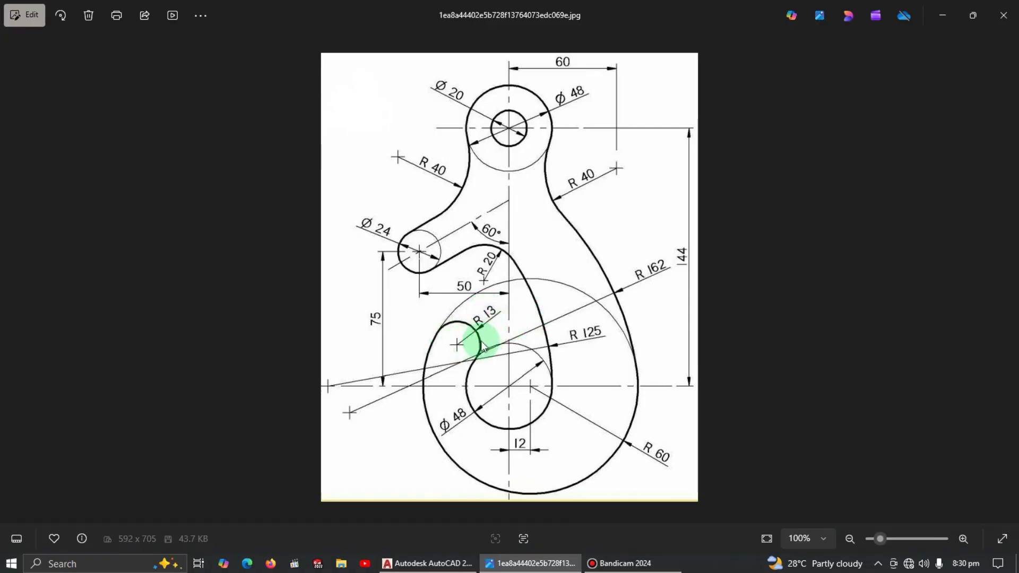
pyautogui.hotkey('alt', 'Tab')
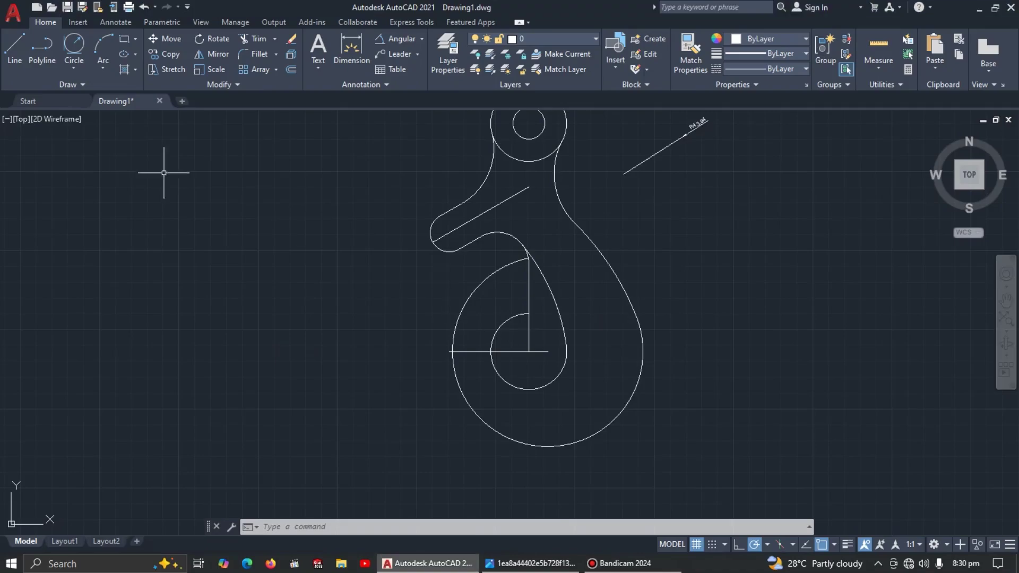
pyautogui.click(72, 44)
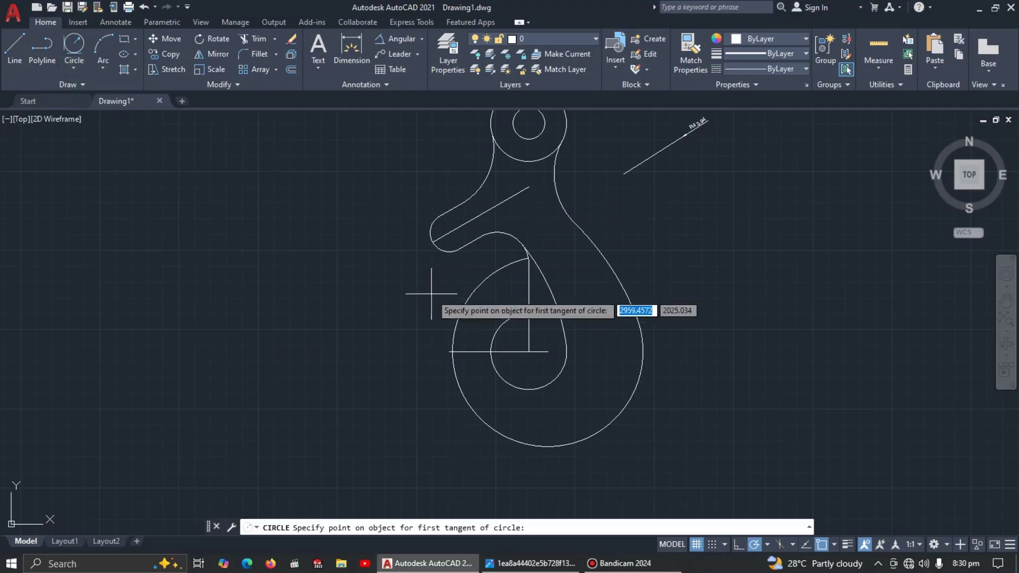
pyautogui.click(467, 293)
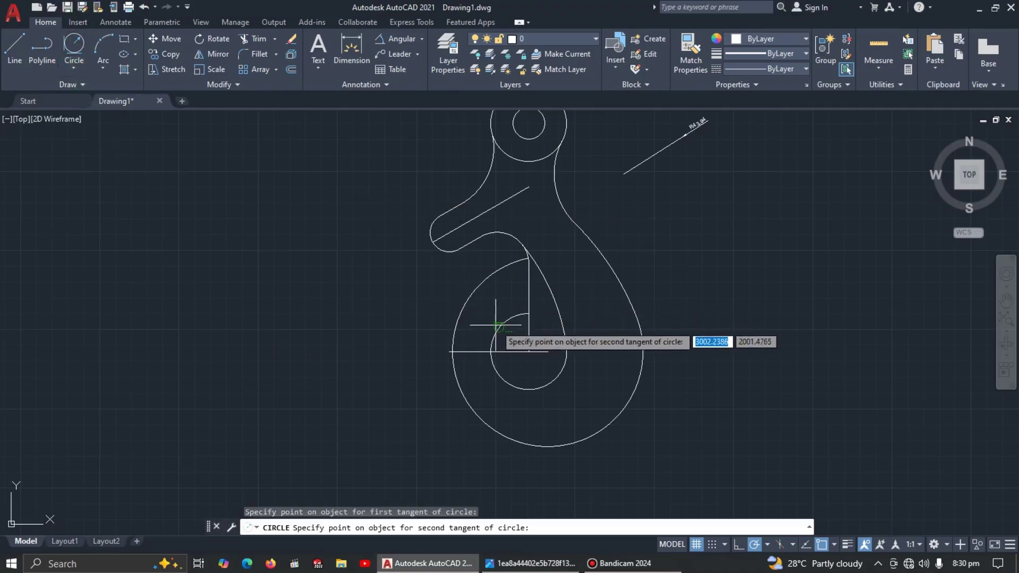
pyautogui.click(495, 324)
pyautogui.write('13')
pyautogui.press('Return')
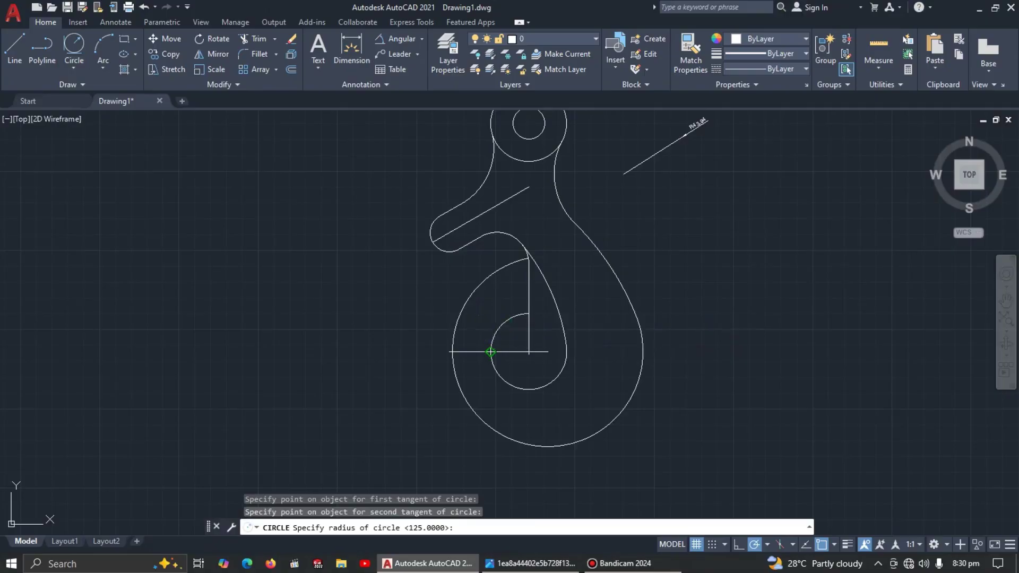
# - Trim the outer arc beyond the 13 radius circle and that circle's lower left part, leaving the rounded hook tip
pyautogui.write('tr')
pyautogui.press('Return')
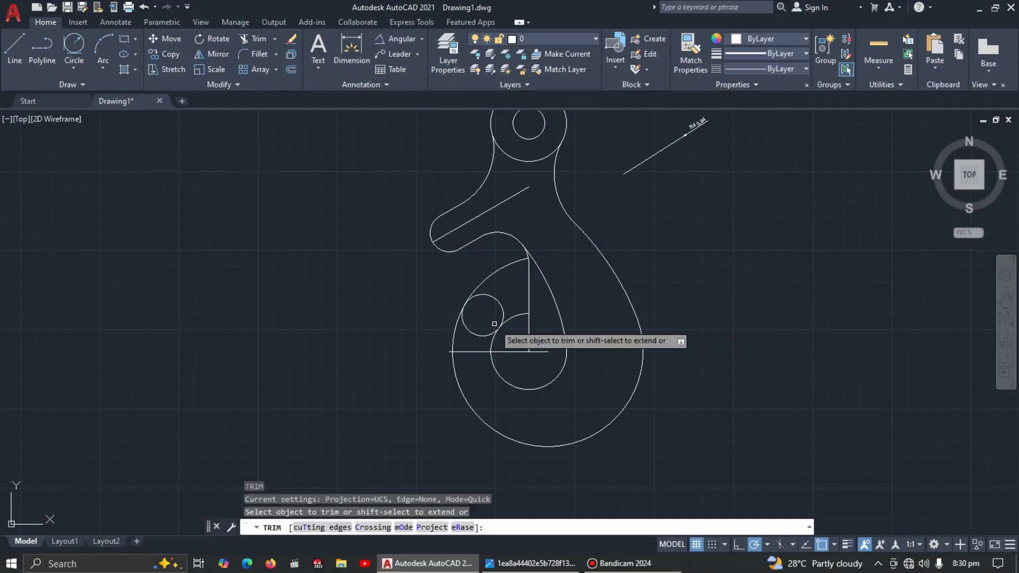
pyautogui.click(512, 266)
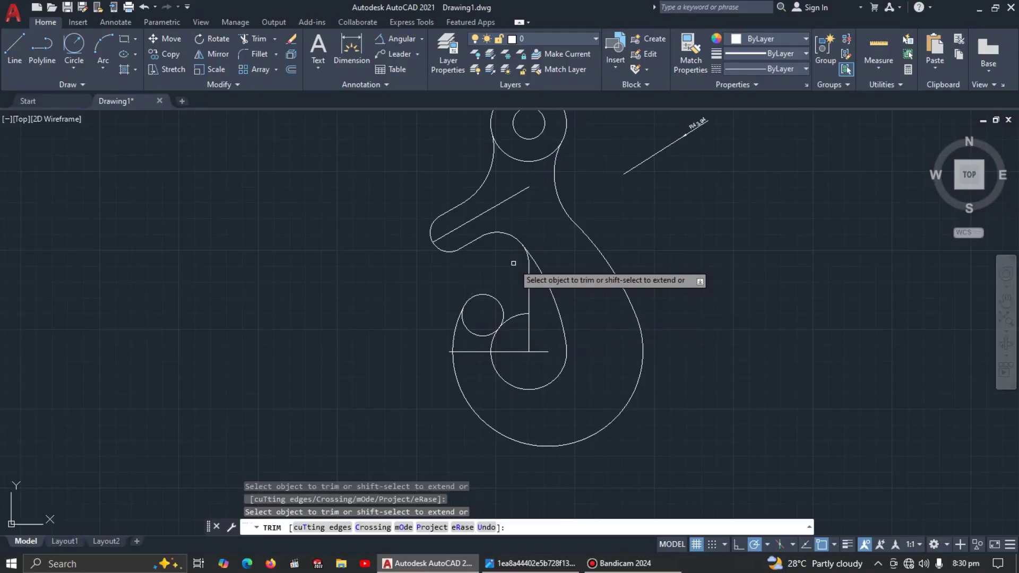
pyautogui.click(465, 331)
pyautogui.click(470, 330)
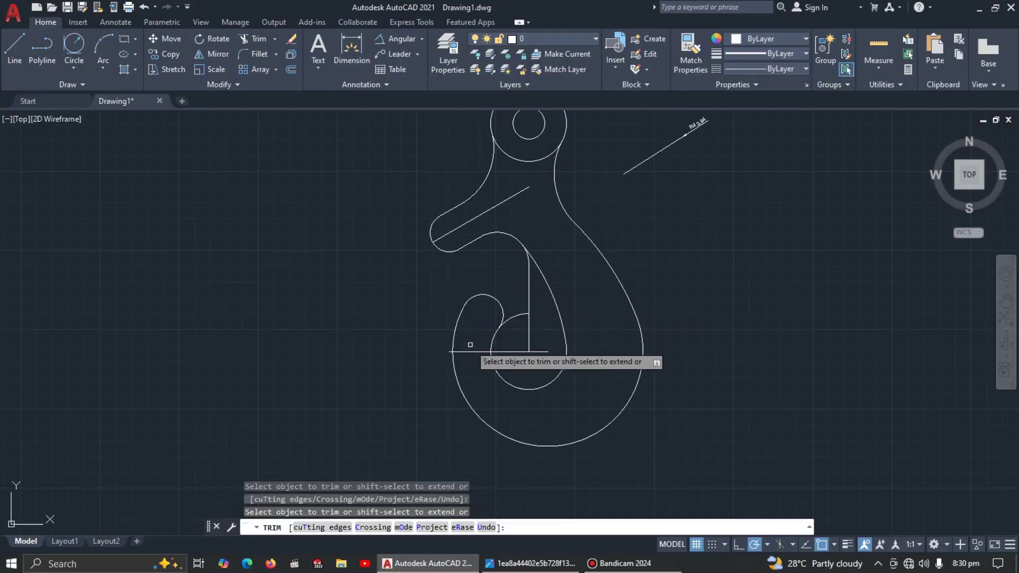
pyautogui.press('Escape')
# - Erase the horizontal centre line through the hook and trim the inner circle's leftover arc beside the tip
pyautogui.click(470, 351)
pyautogui.press('Delete')
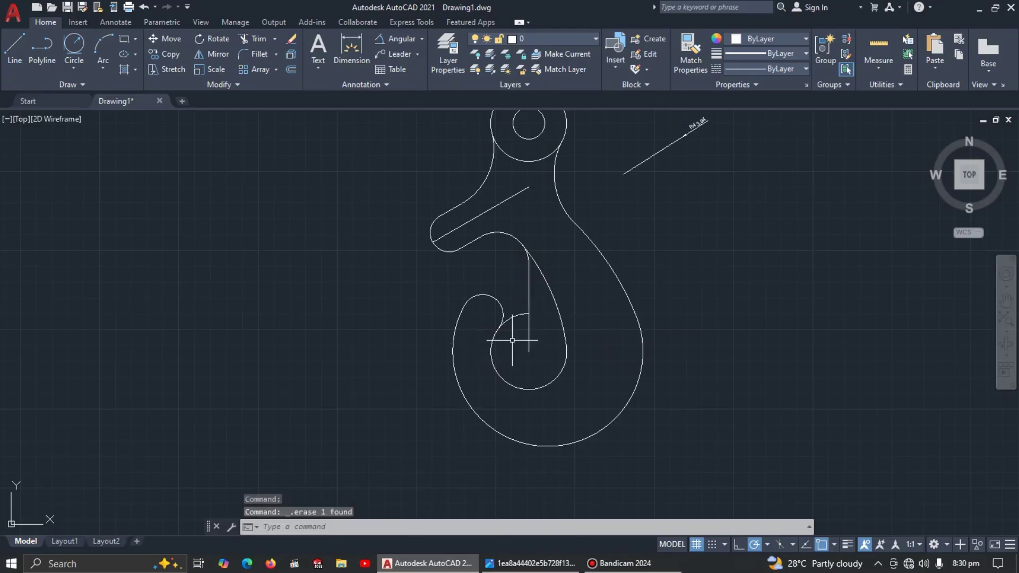
pyautogui.write('tr')
pyautogui.press('Return')
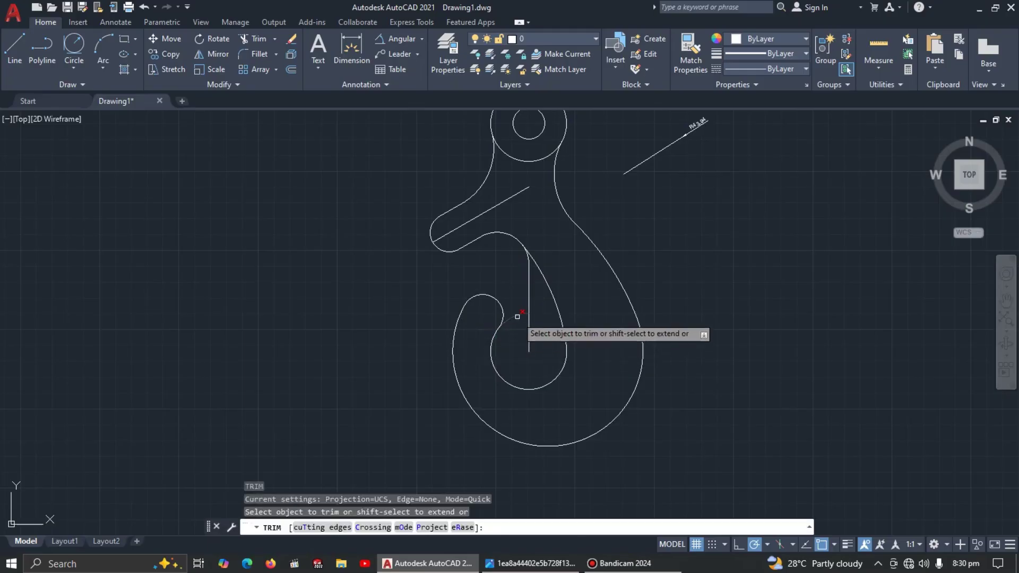
pyautogui.click(517, 317)
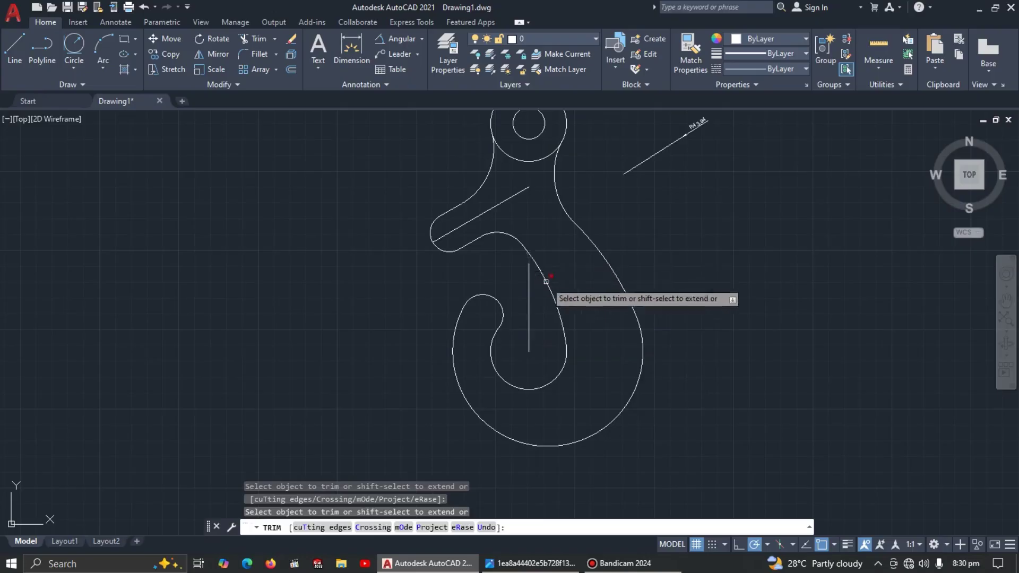
pyautogui.press('Escape')
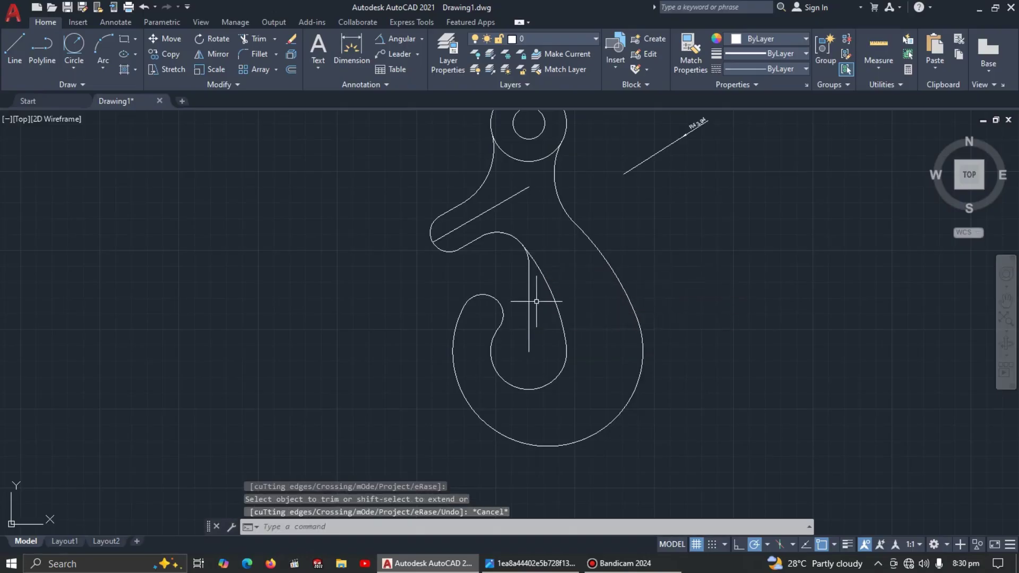
# - Erase the vertical centre line inside the hook opening
pyautogui.click(527, 290)
pyautogui.click(521, 296)
pyautogui.press('Delete')
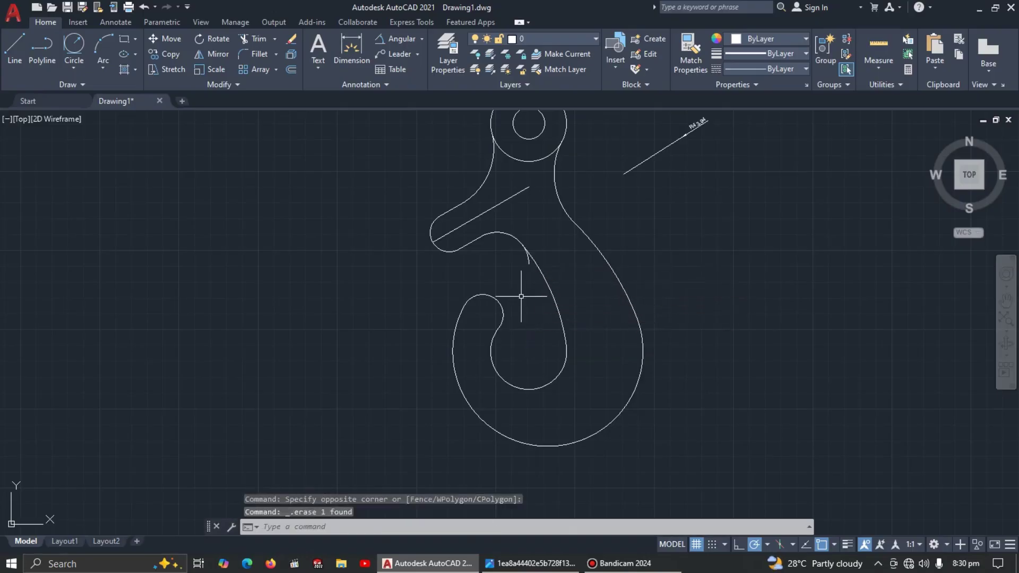
# - Trim away the fillet arc's leftover end, the arm's centre line and the lower arc of the top outer circle
pyautogui.write('tr')
pyautogui.press('Return')
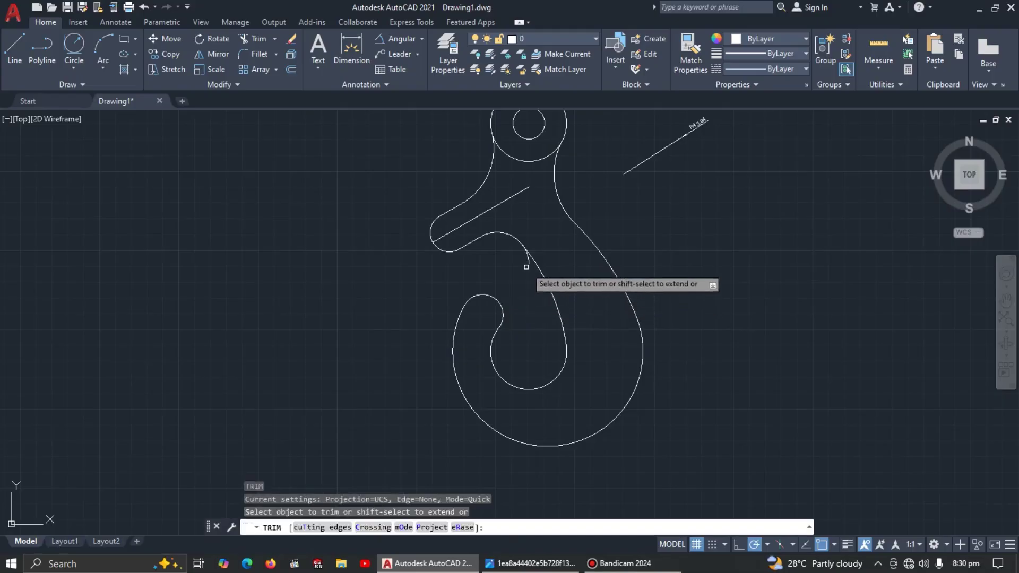
pyautogui.click(529, 256)
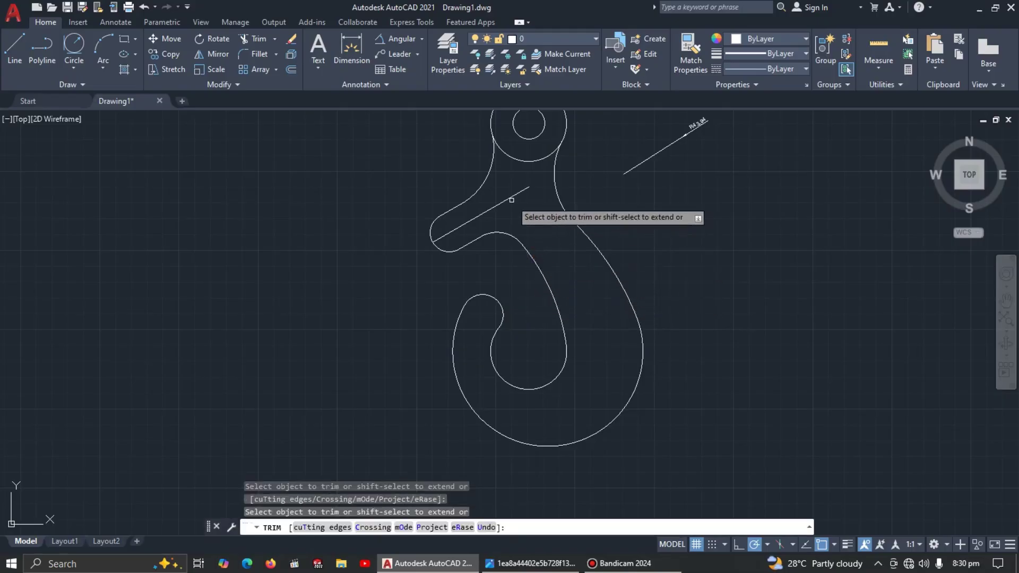
pyautogui.click(515, 197)
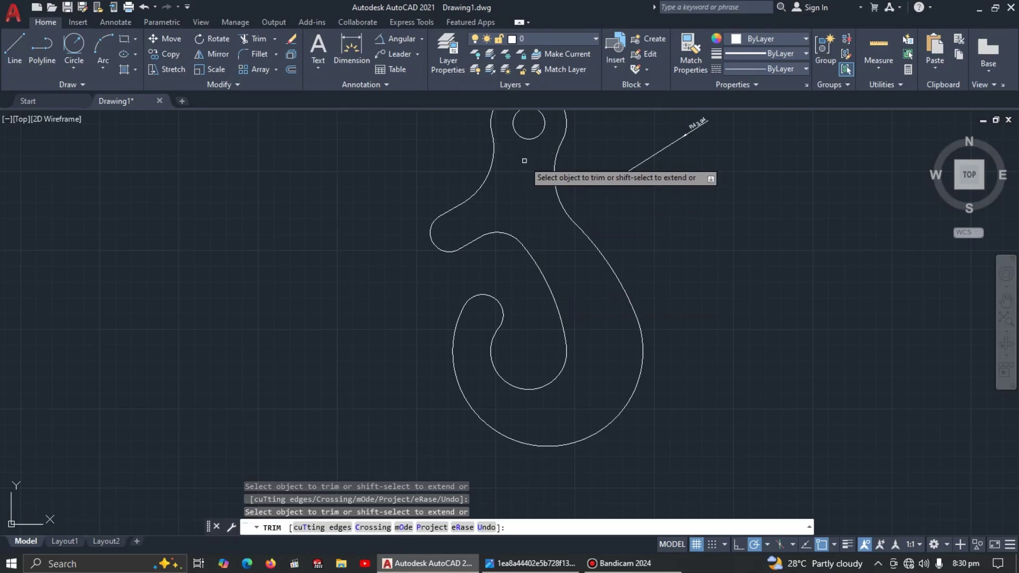
# - Erase the leftover radius dimension beside the hook and turn on lineweight display
pyautogui.scroll(-3, 679, 318)
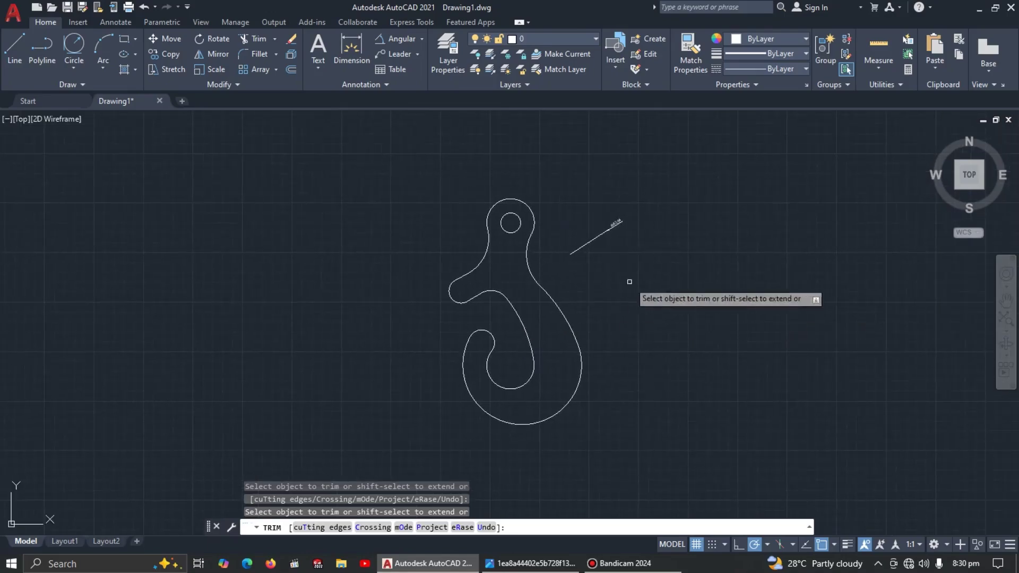
pyautogui.click(639, 265)
pyautogui.press('Return')
pyautogui.press('Escape')
pyautogui.click(639, 195)
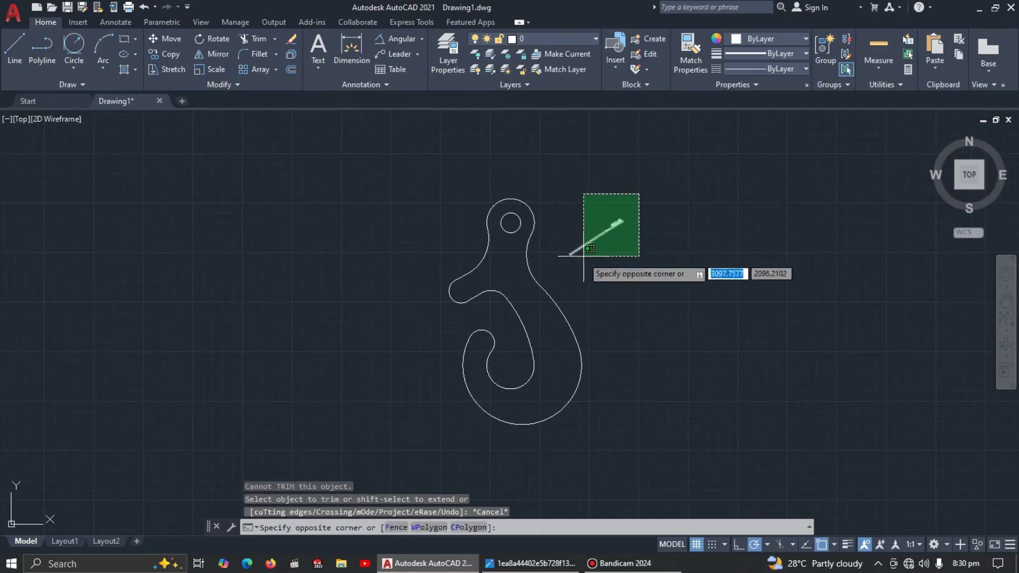
pyautogui.click(581, 258)
pyautogui.press('Delete')
pyautogui.scroll(2, 573, 318)
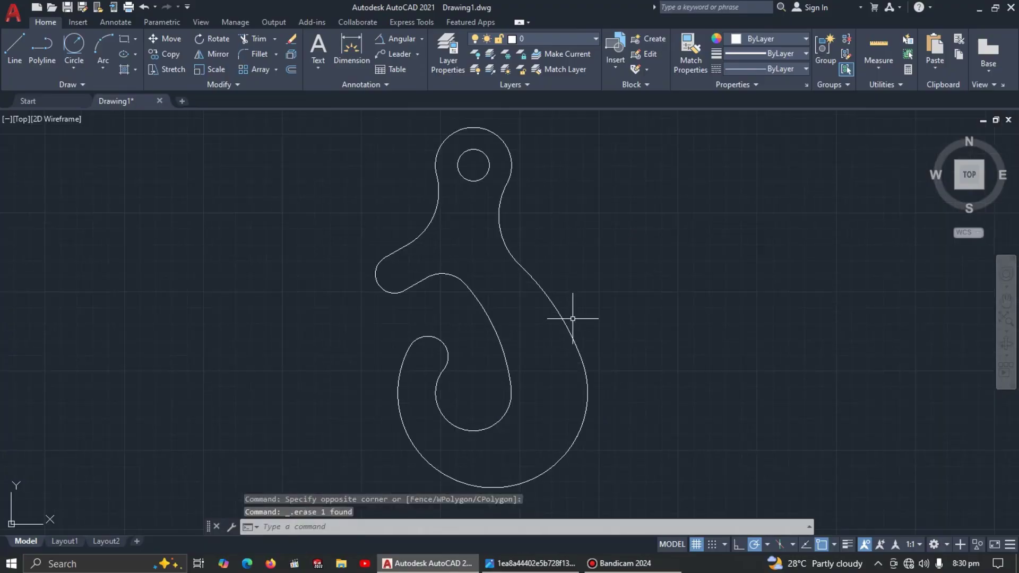
pyautogui.click(847, 545)
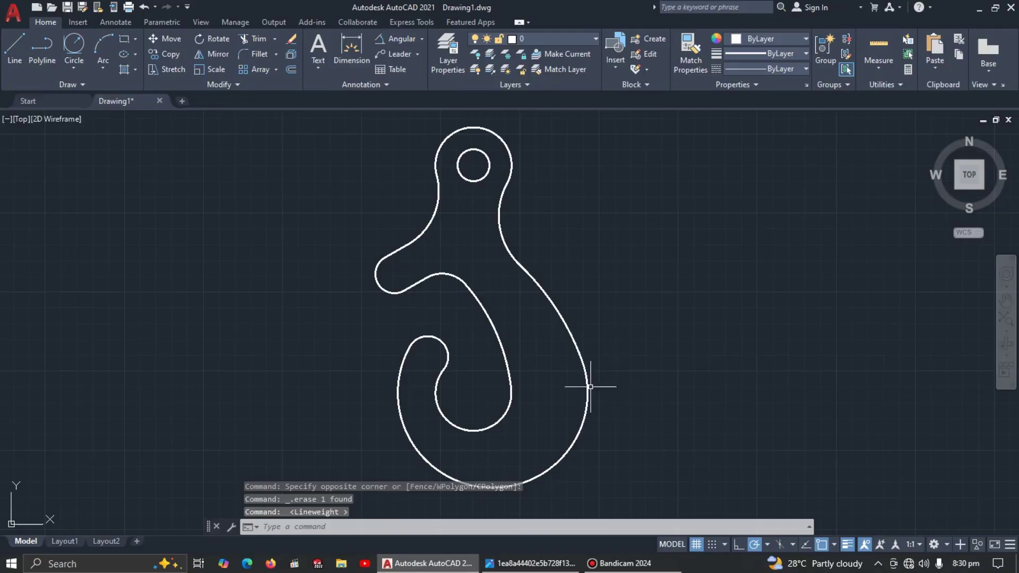
# - Review the reference image, then check the radius of the hook's long outer flank arc with the Radius dimension without placing it
pyautogui.hotkey('alt', 'Tab')
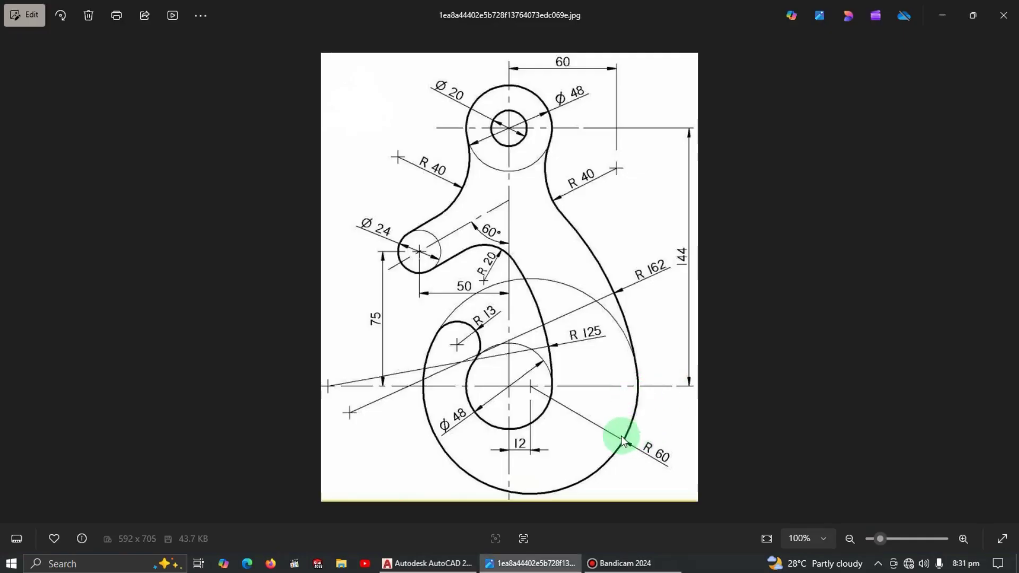
pyautogui.hotkey('alt', 'Tab')
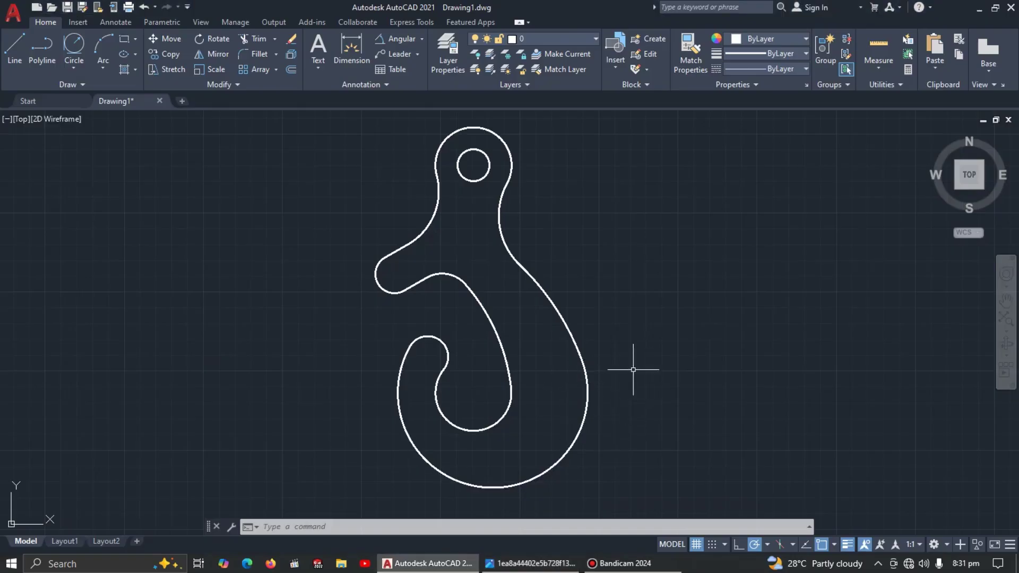
pyautogui.click(423, 43)
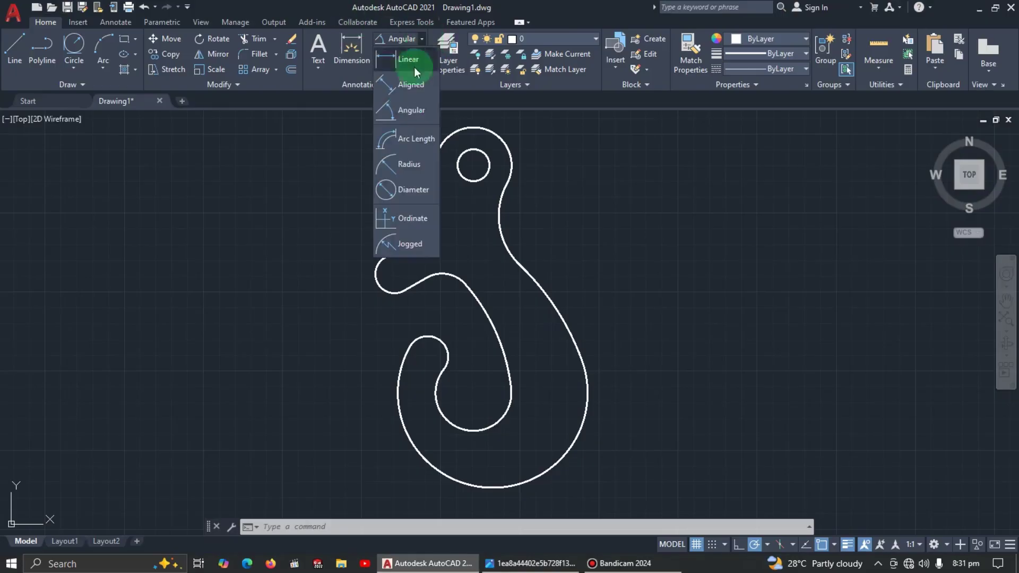
pyautogui.click(412, 165)
pyautogui.click(554, 308)
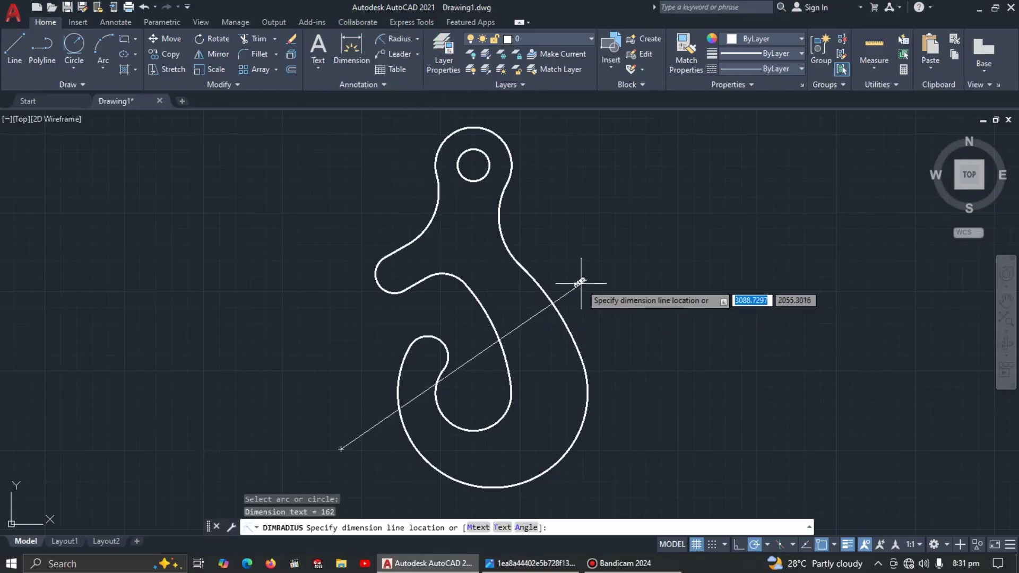
pyautogui.scroll(5, 582, 283)
pyautogui.scroll(-3, 581, 284)
pyautogui.scroll(-3, 581, 283)
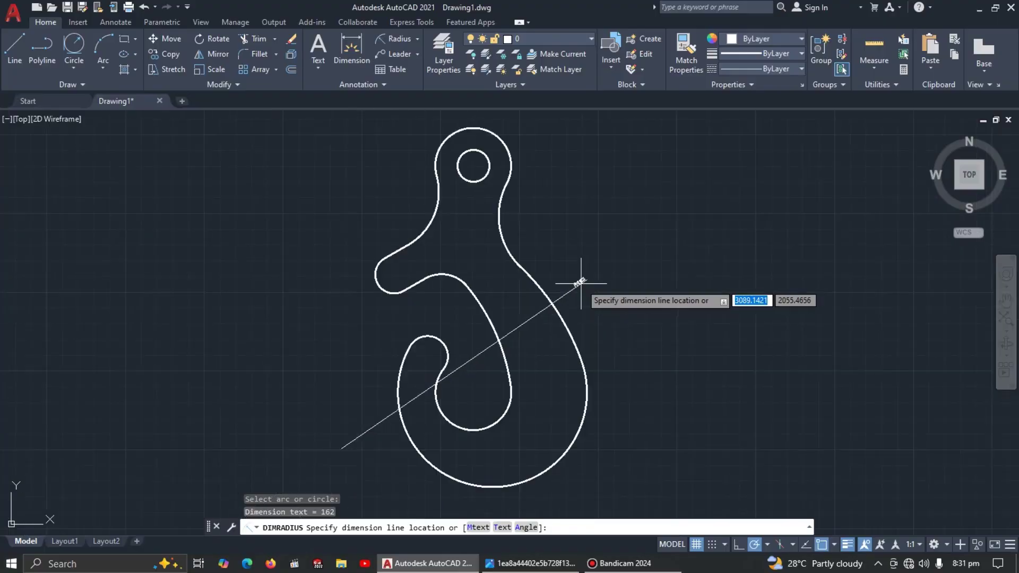
pyautogui.press('Escape')
# - Check the radius of the hook's large lower outer arc with the Radius dimension, without placing it
pyautogui.press('Return')
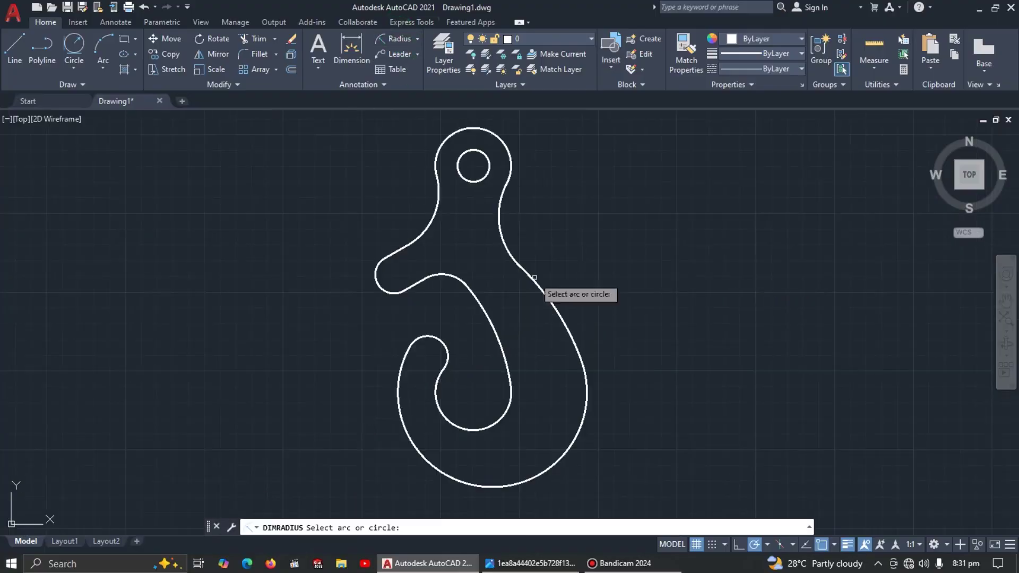
pyautogui.click(576, 431)
pyautogui.scroll(4, 594, 447)
pyautogui.scroll(-4, 594, 443)
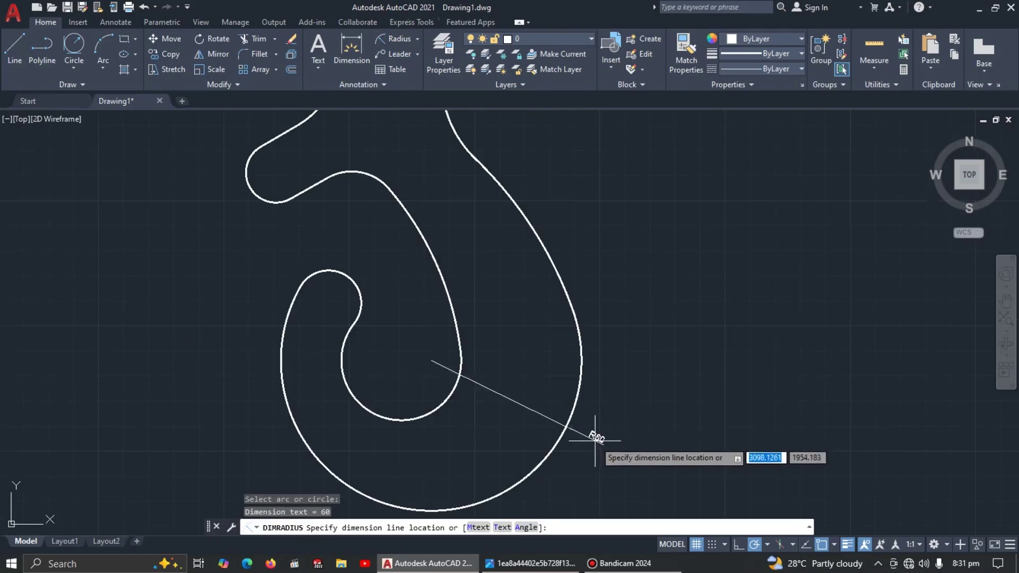
pyautogui.press('Escape')
pyautogui.scroll(-2, 616, 425)
pyautogui.scroll(3, 581, 382)
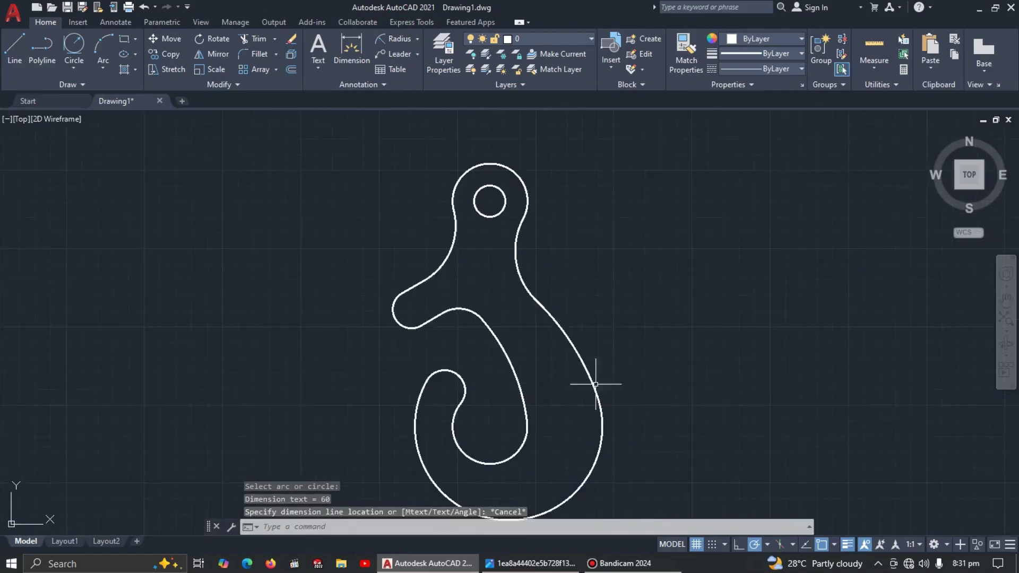
pyautogui.moveTo(552, 317); pyautogui.dragTo(554, 343, button='middle')
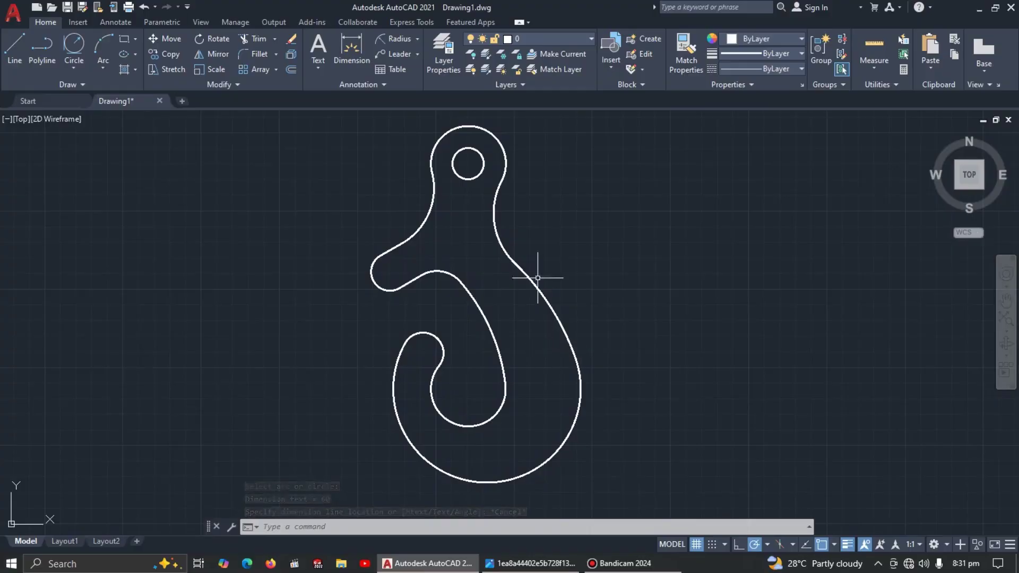